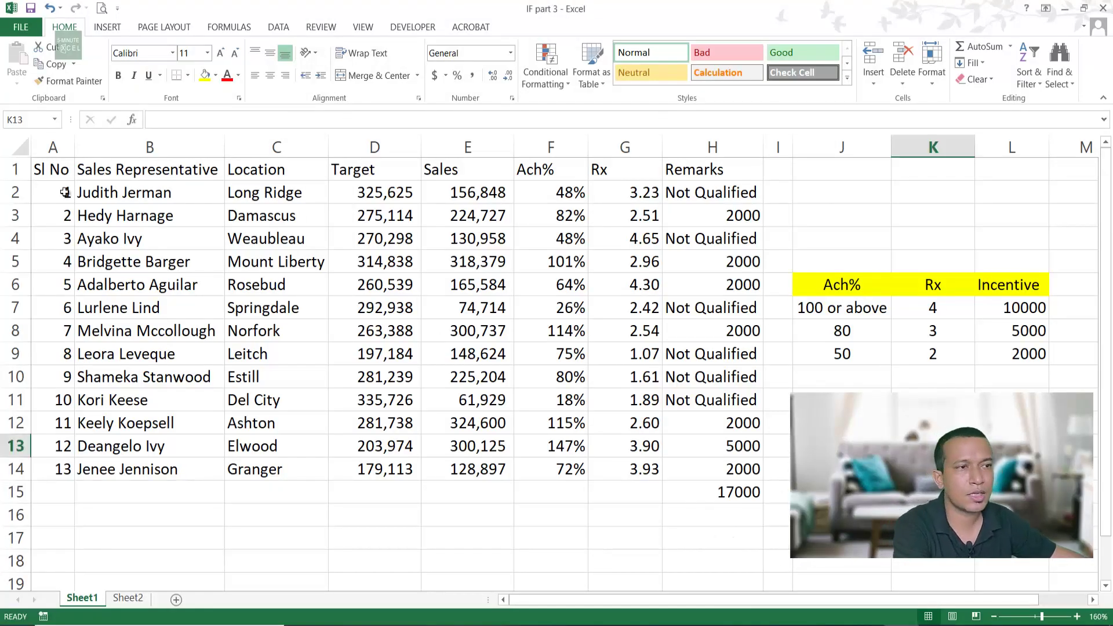
# - Highlight the sales table A1:H14, then the data columns A–G and the Ach% column F
pyautogui.moveTo(50, 171); pyautogui.dragTo(740, 472)
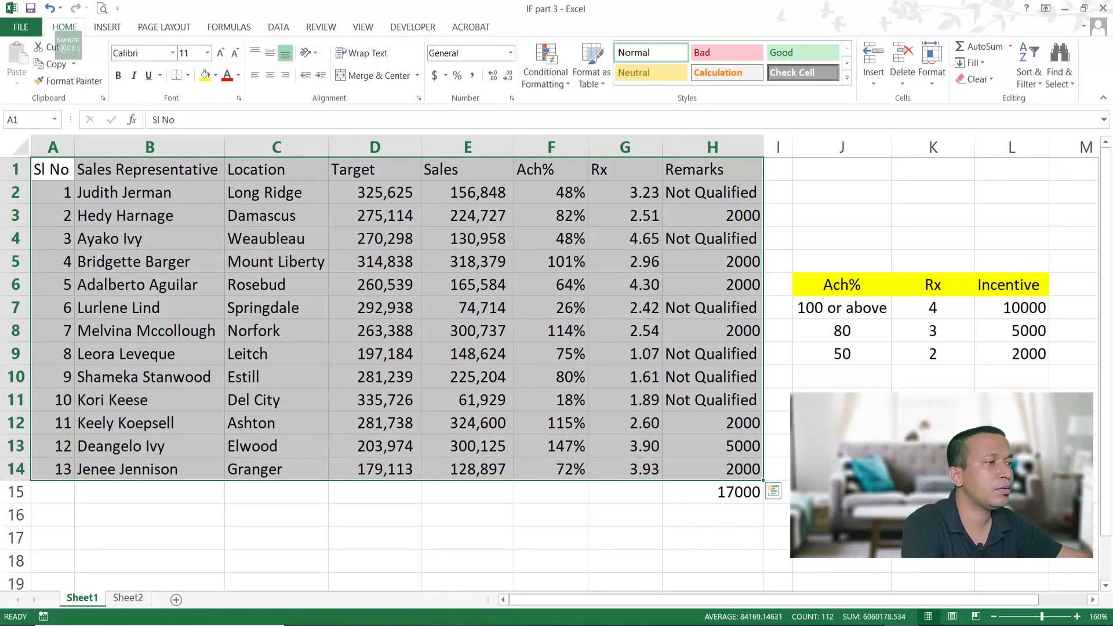
pyautogui.click(932, 492)
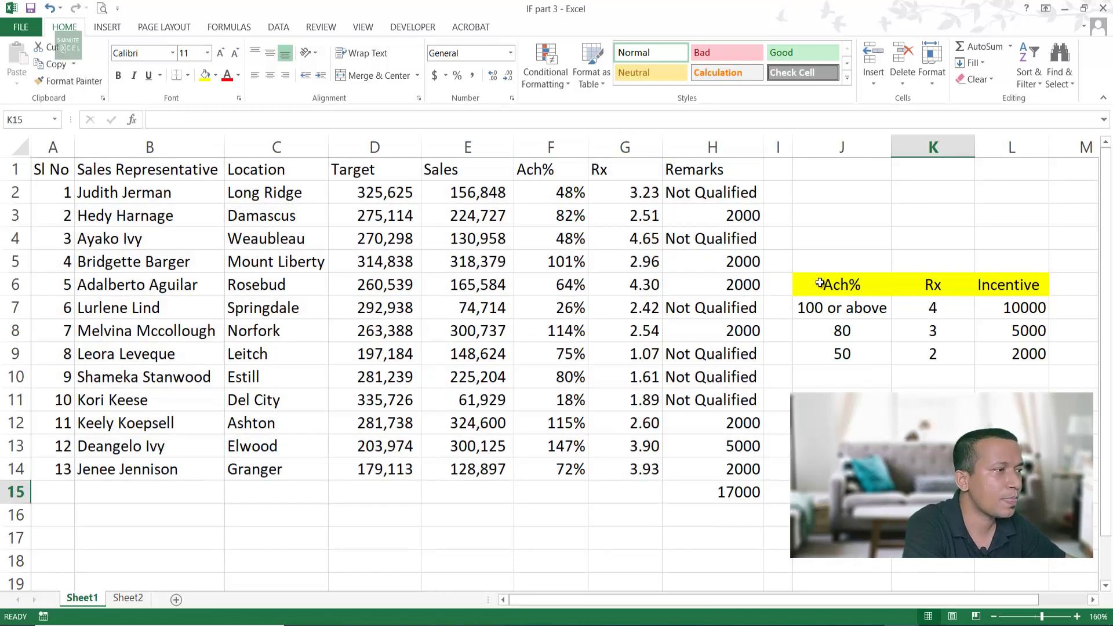
pyautogui.moveTo(44, 168); pyautogui.dragTo(622, 467)
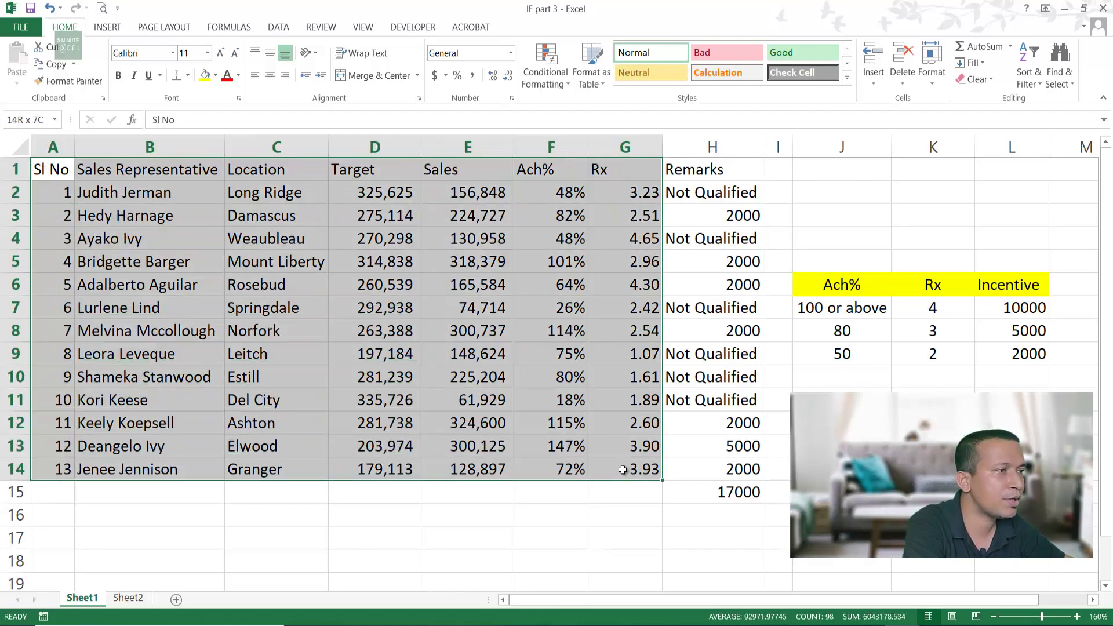
pyautogui.click(551, 145)
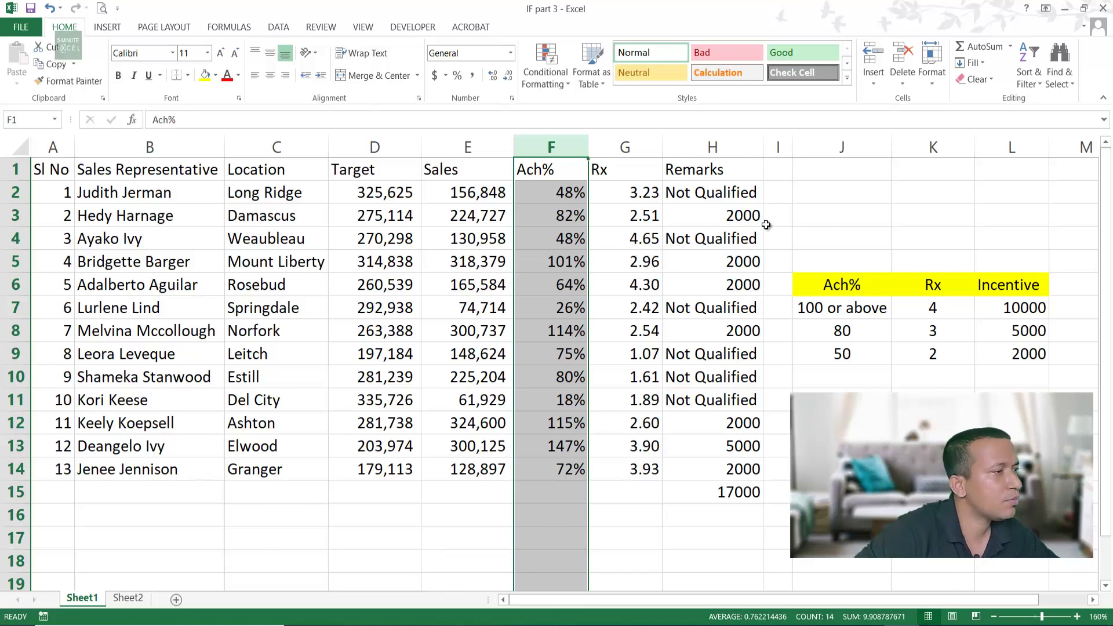
# - Add % signs so the Ach% thresholds read 100% or above, 80% and 50%
pyautogui.click(853, 277)
pyautogui.click(943, 284)
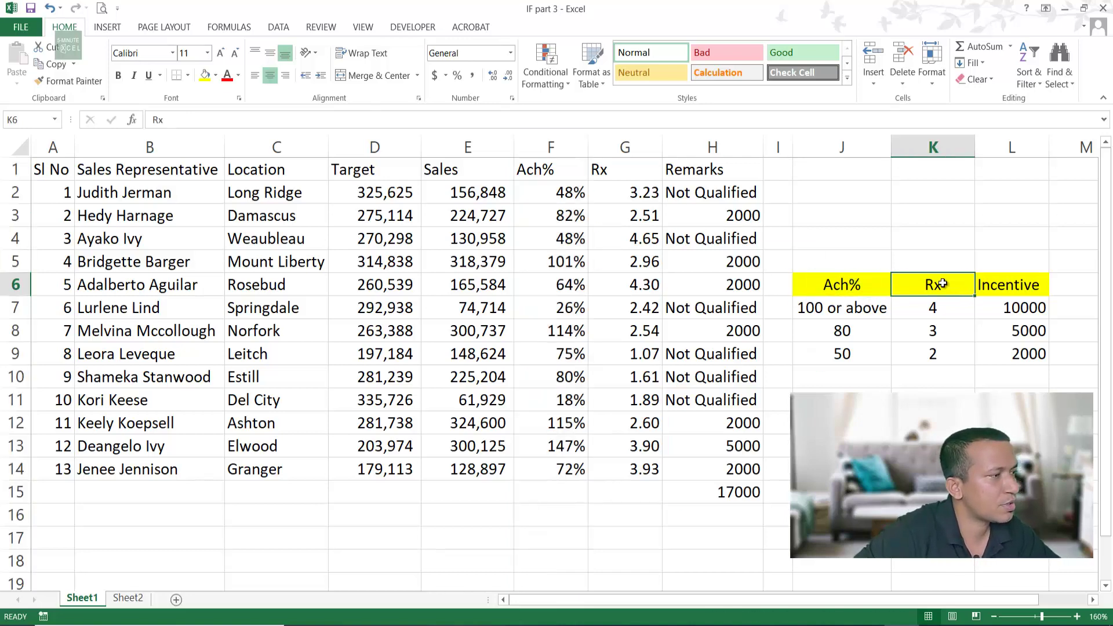
pyautogui.click(840, 311)
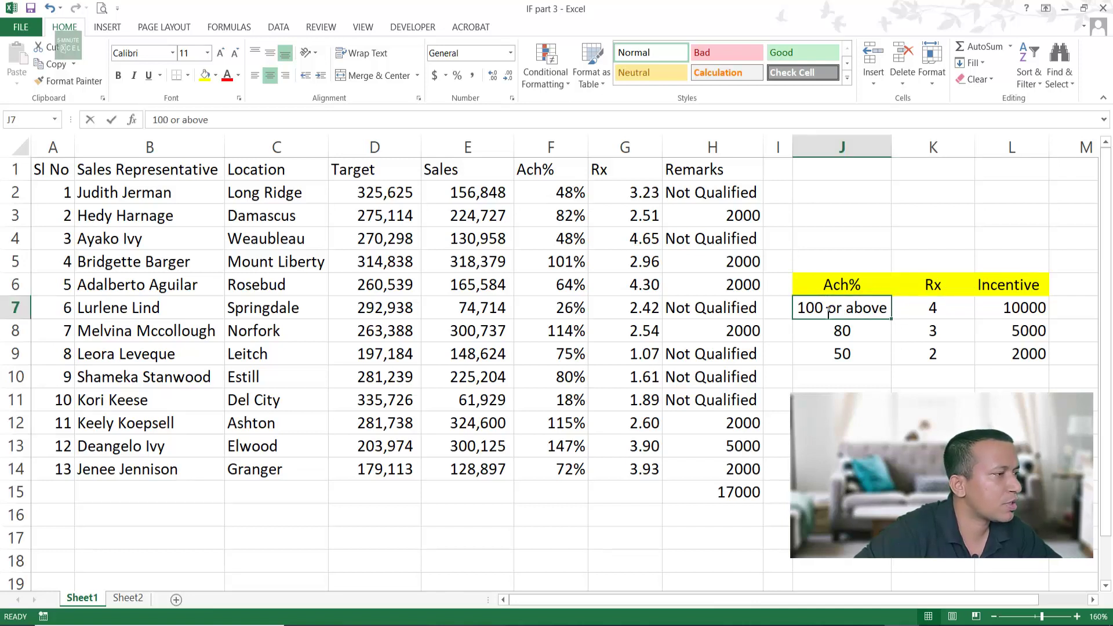
pyautogui.doubleClick(828, 311)
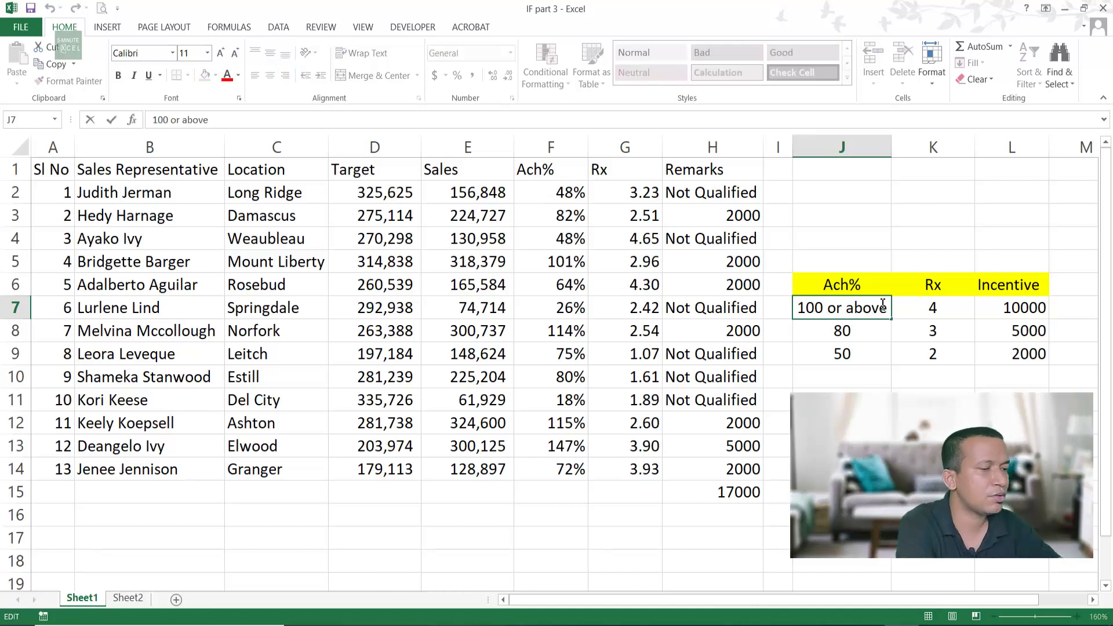
pyautogui.write('%')
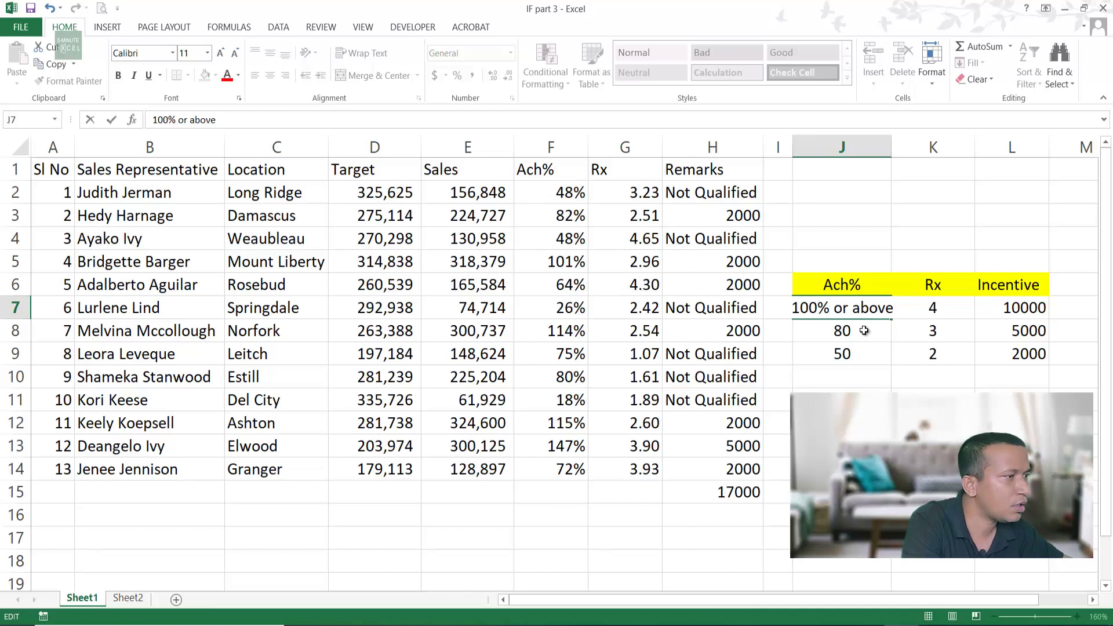
pyautogui.doubleClick(863, 330)
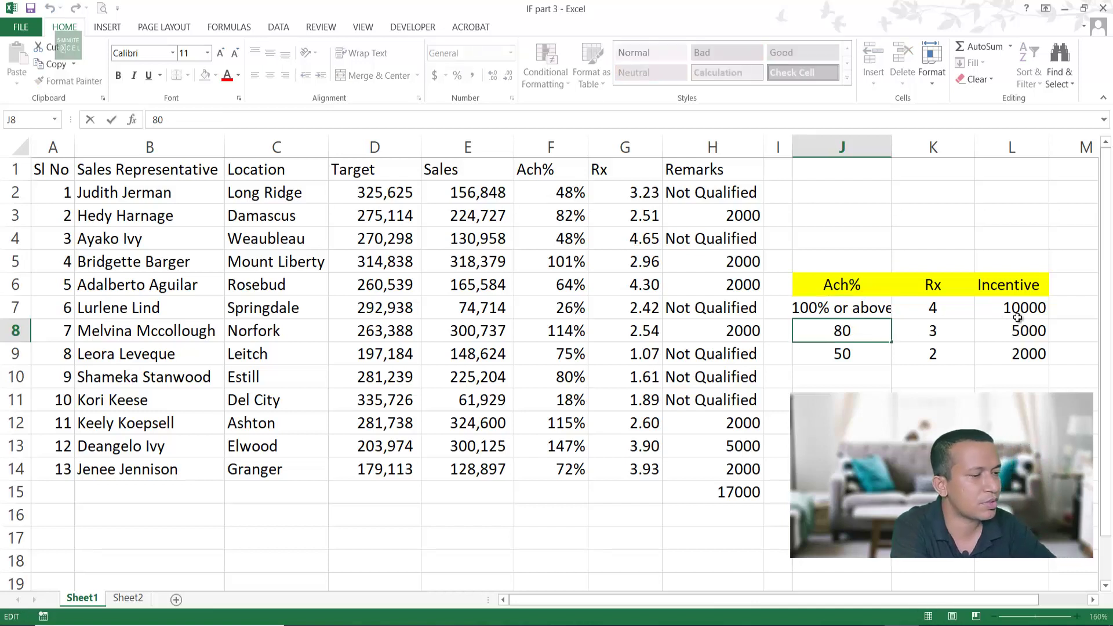
pyautogui.write('%')
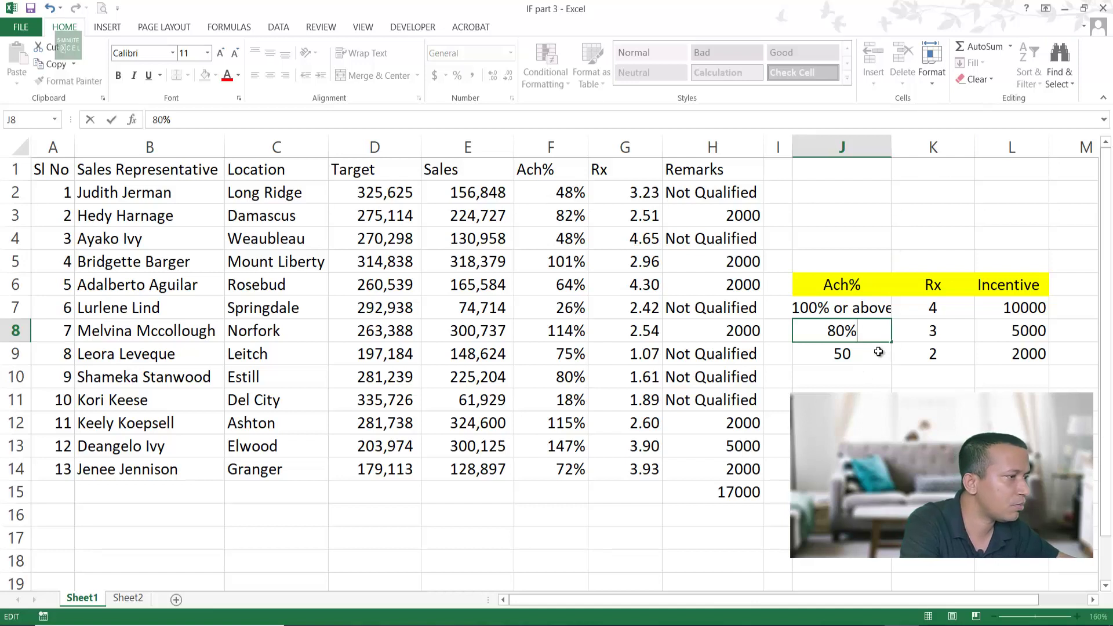
pyautogui.doubleClick(873, 349)
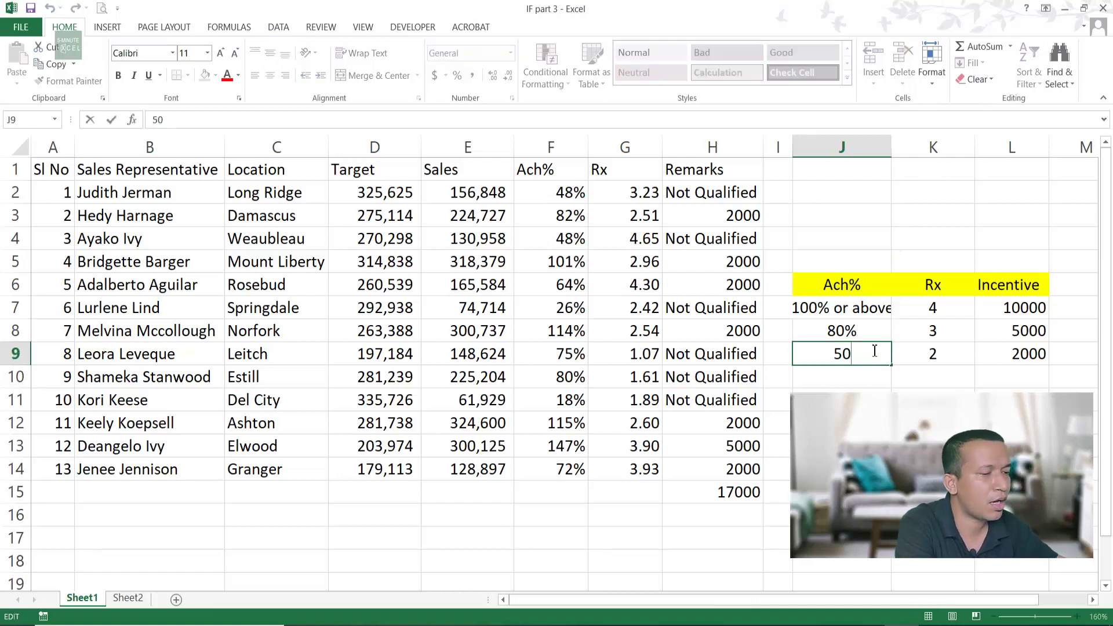
pyautogui.write('%')
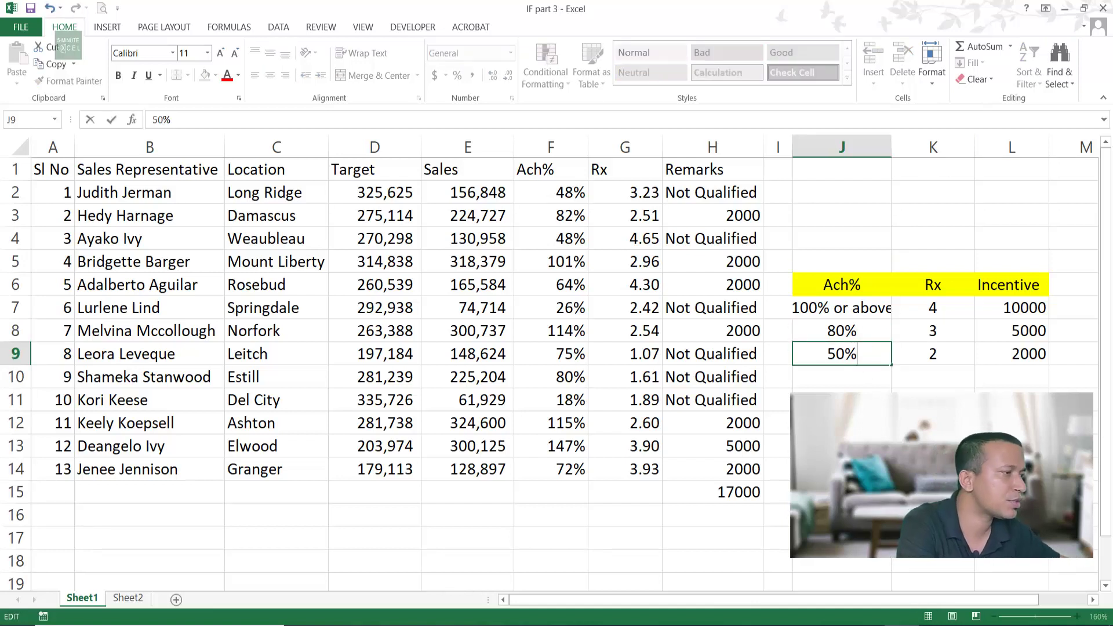
pyautogui.click(1028, 353)
# - Commit the 50% threshold, then inspect row 11's Ach%, Rx and nested IF formula
pyautogui.click(1011, 422)
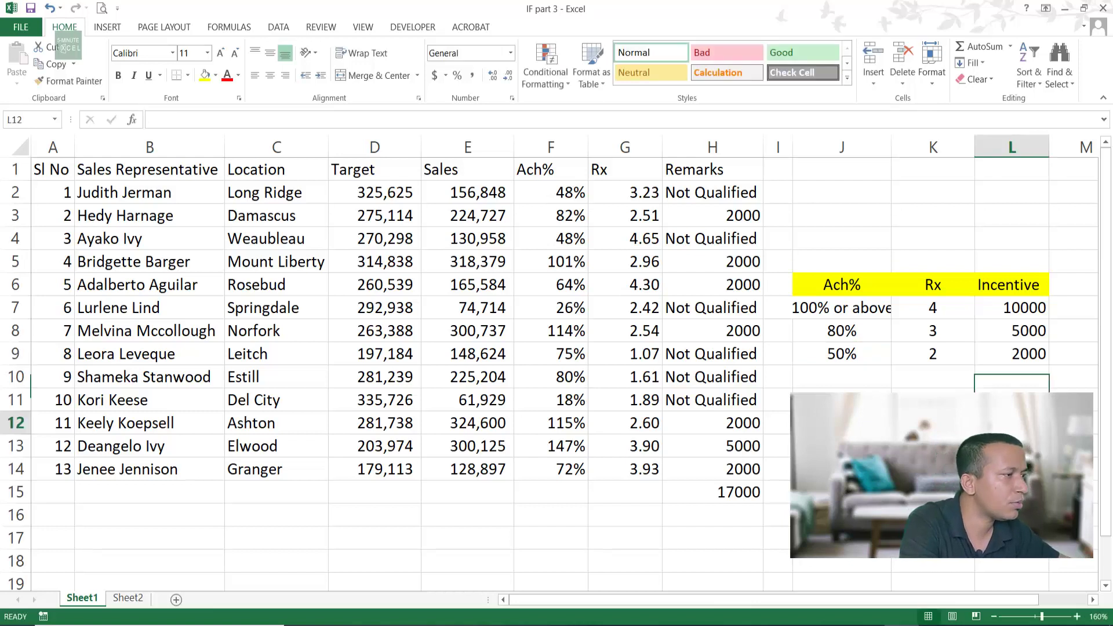
pyautogui.click(867, 378)
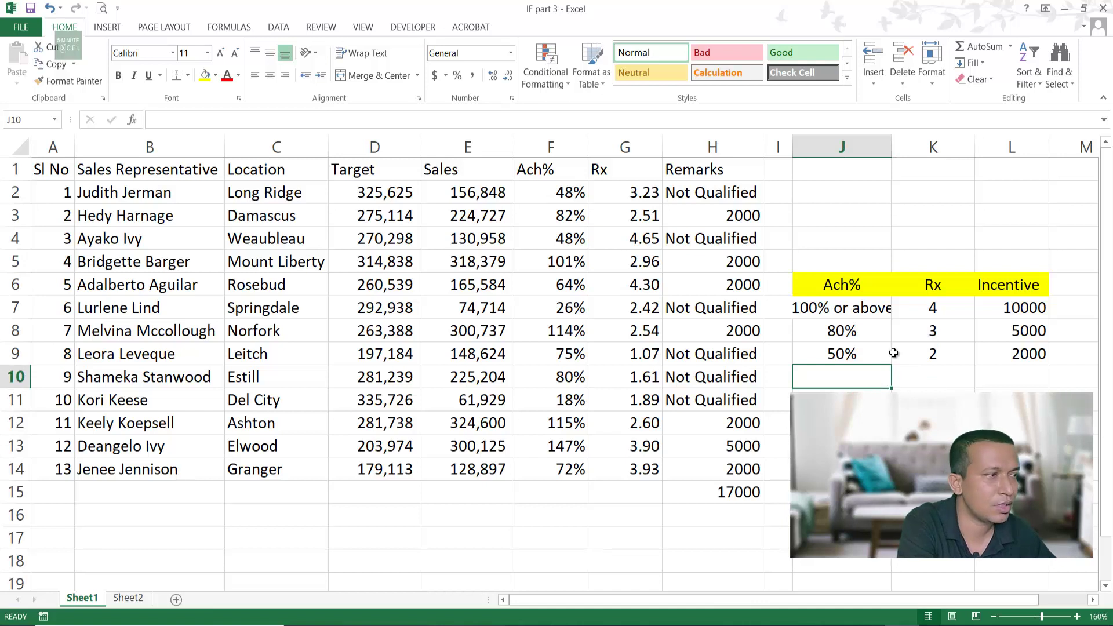
pyautogui.click(933, 445)
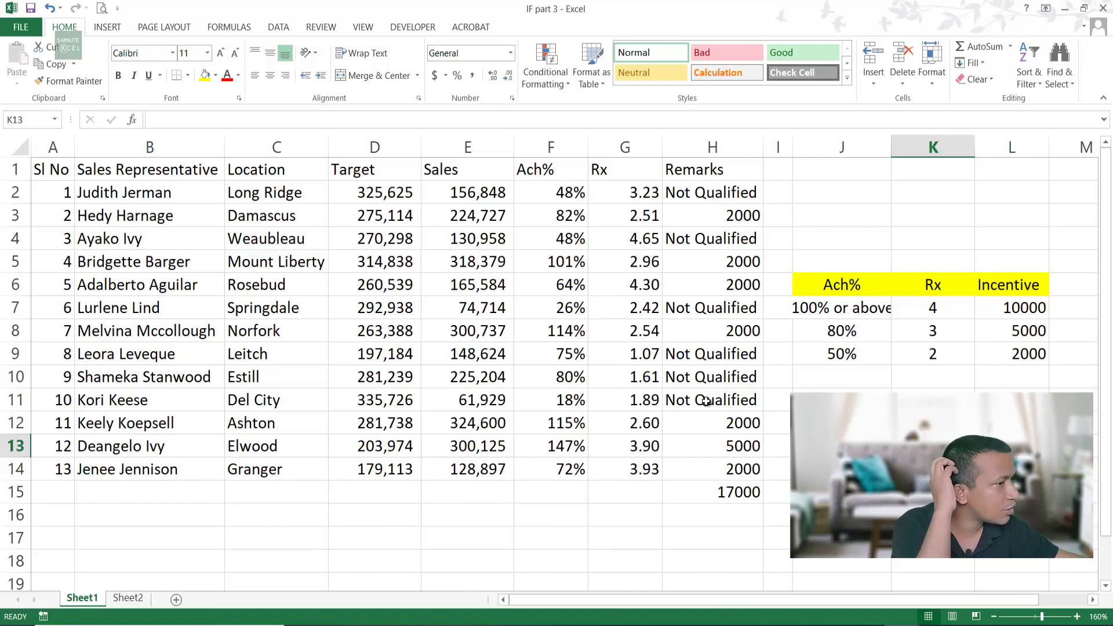
pyautogui.click(569, 404)
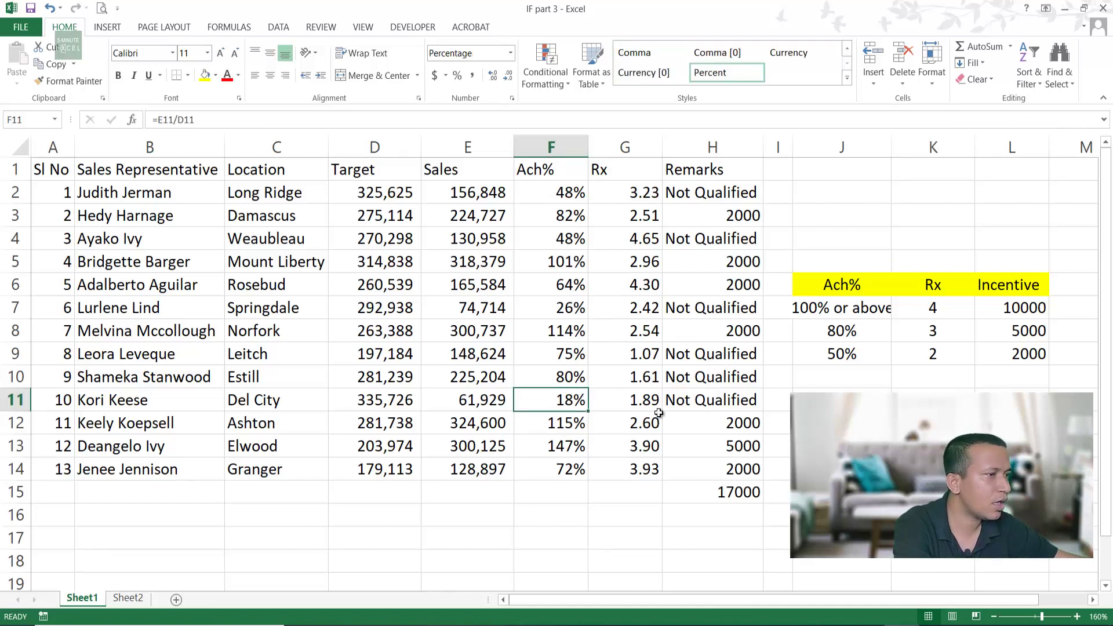
pyautogui.click(646, 400)
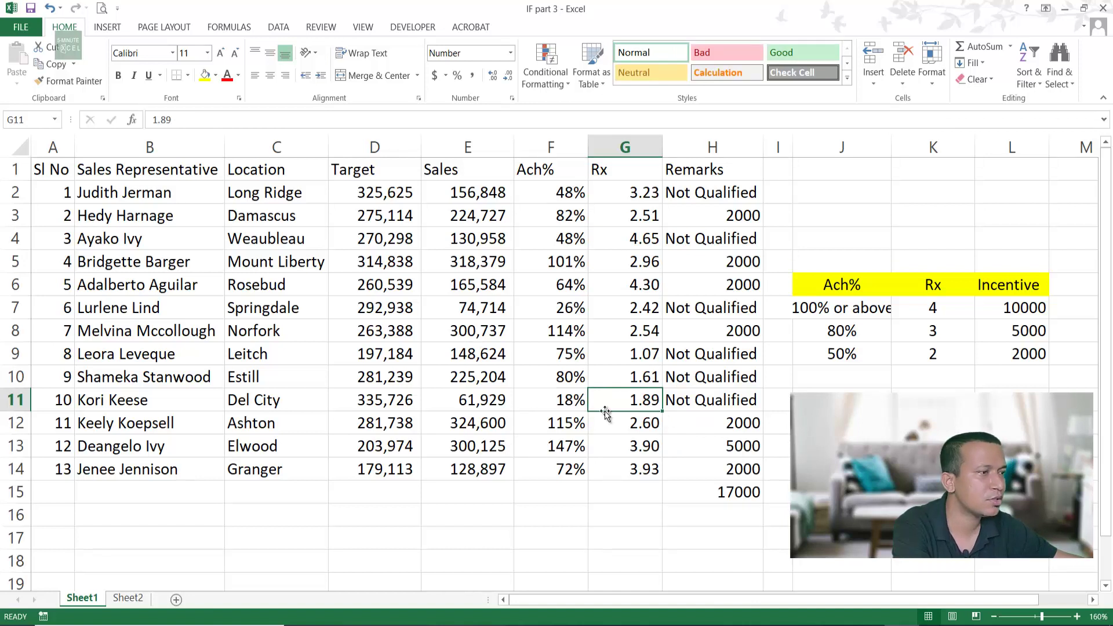
pyautogui.click(574, 400)
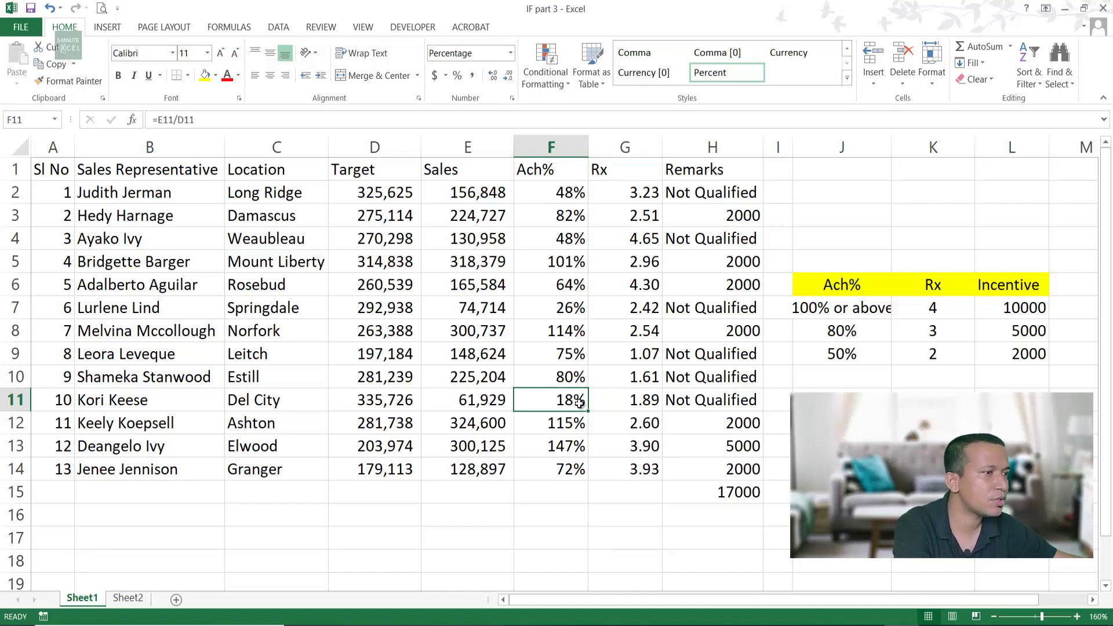
pyautogui.click(628, 401)
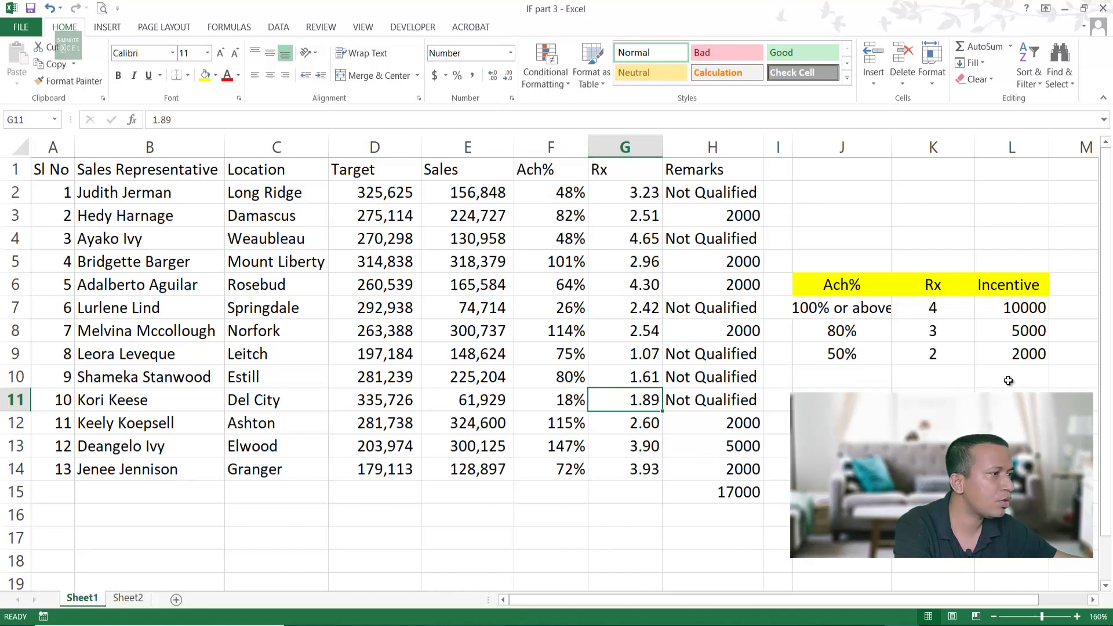
pyautogui.click(707, 402)
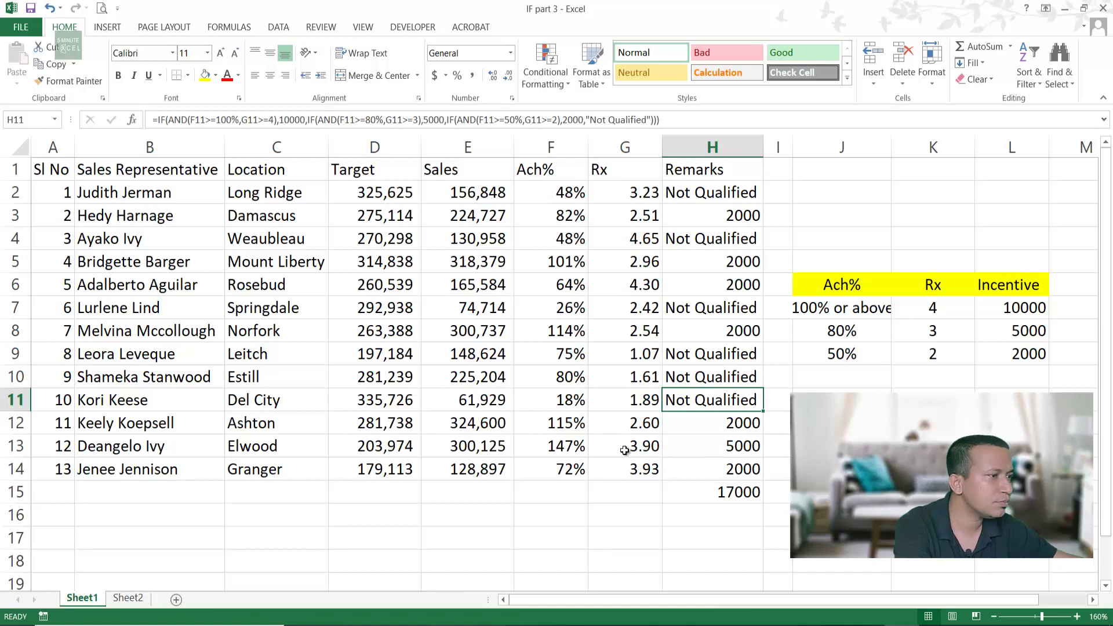
# - Compare row 13's Ach% and Rx values with the Rx 3 threshold and 5000 incentive
pyautogui.click(564, 450)
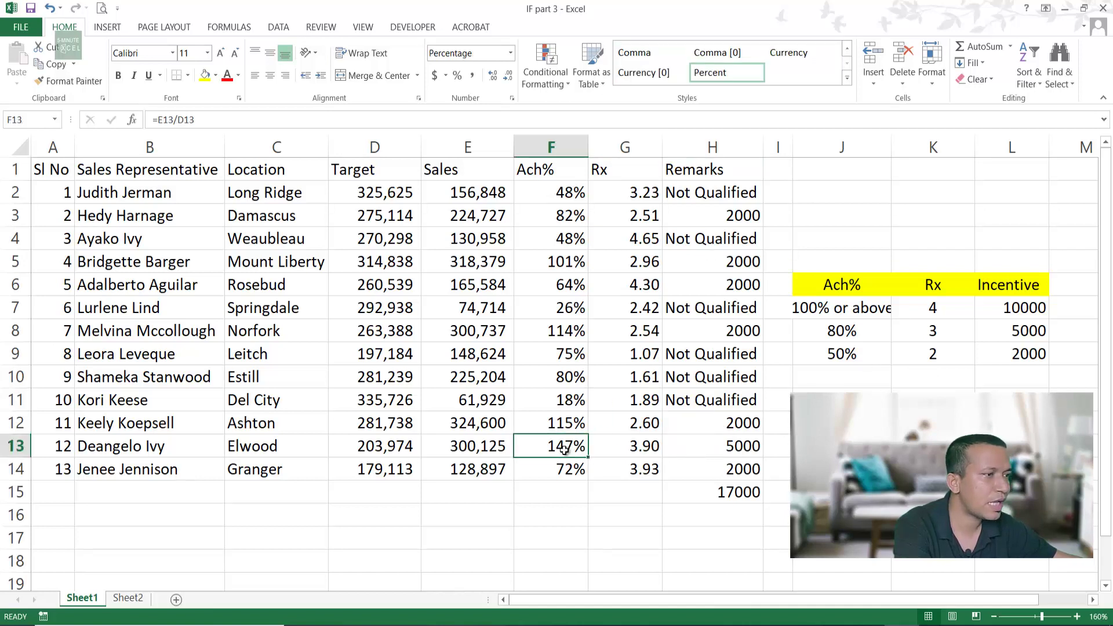
pyautogui.click(647, 450)
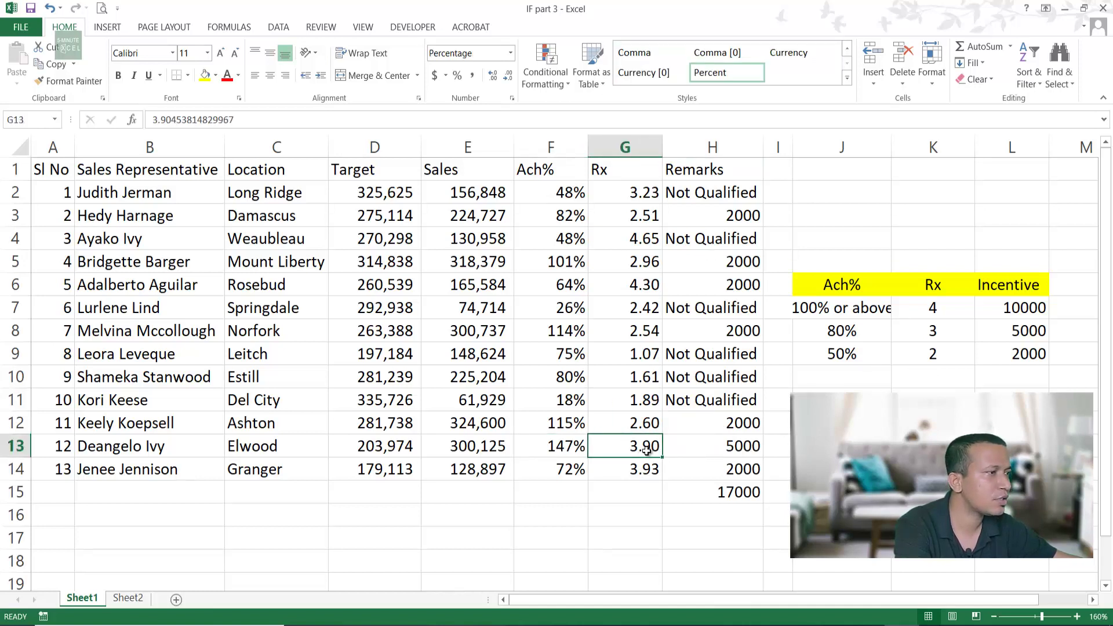
pyautogui.click(576, 456)
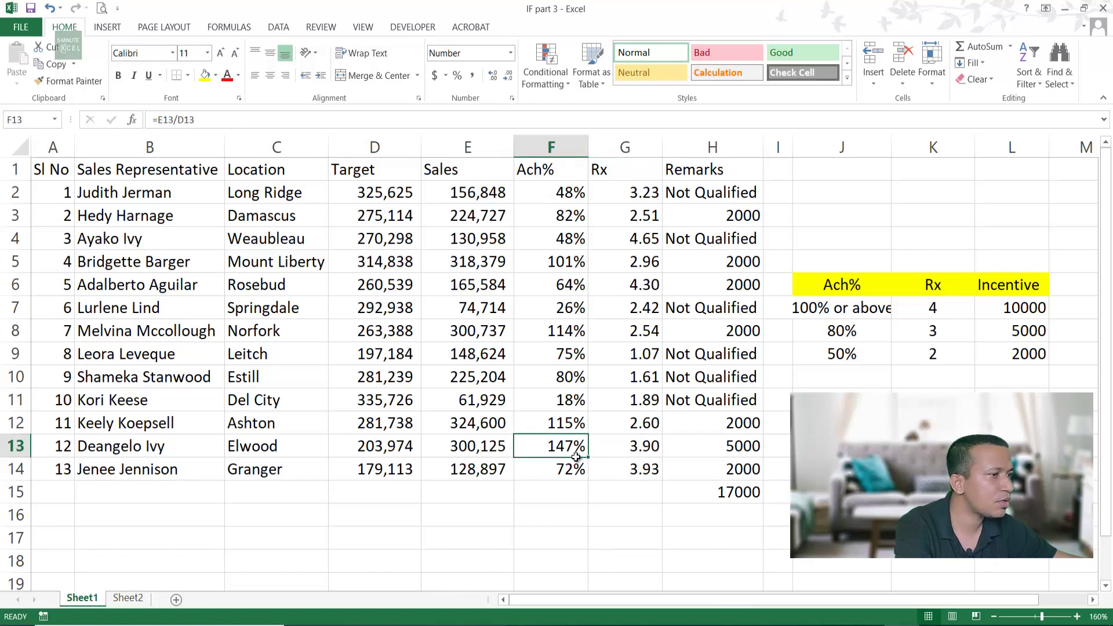
pyautogui.moveTo(575, 456); pyautogui.dragTo(616, 454)
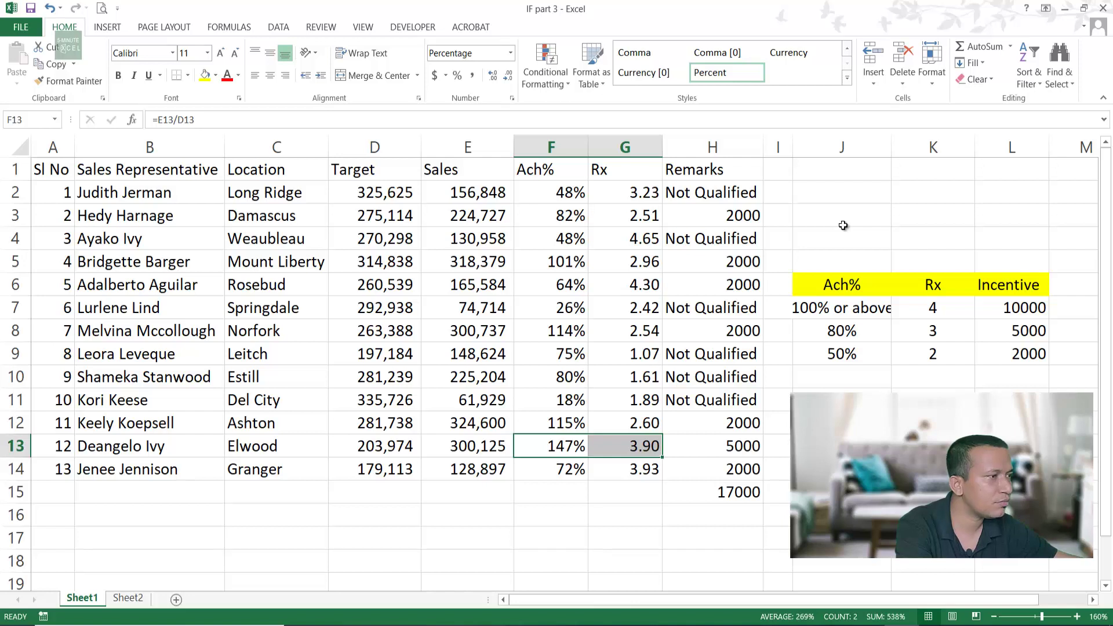
pyautogui.click(648, 442)
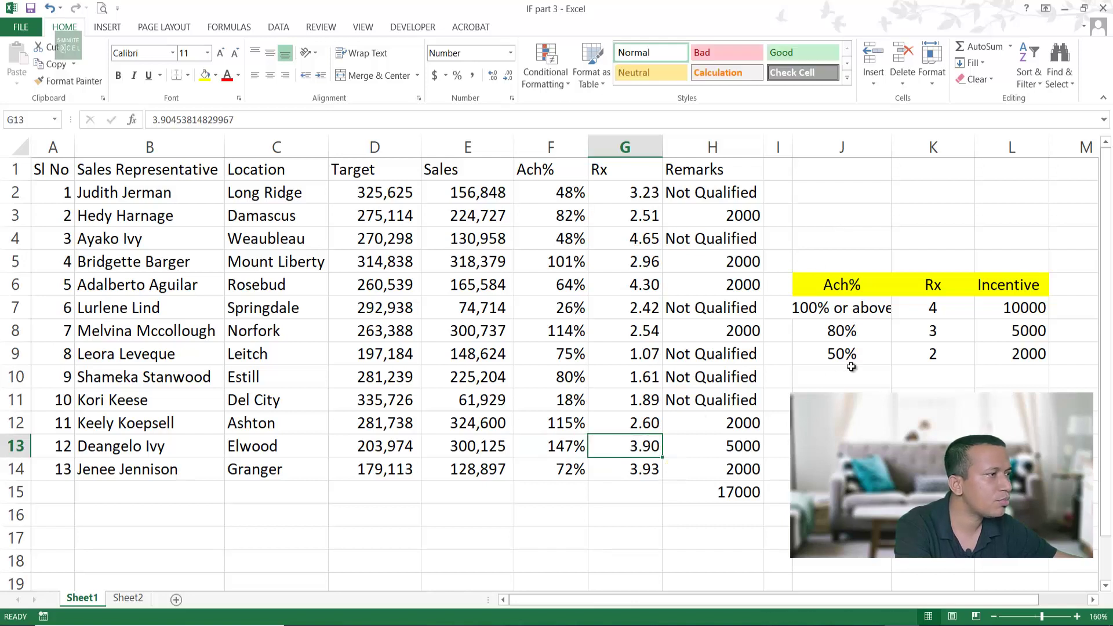
pyautogui.click(941, 332)
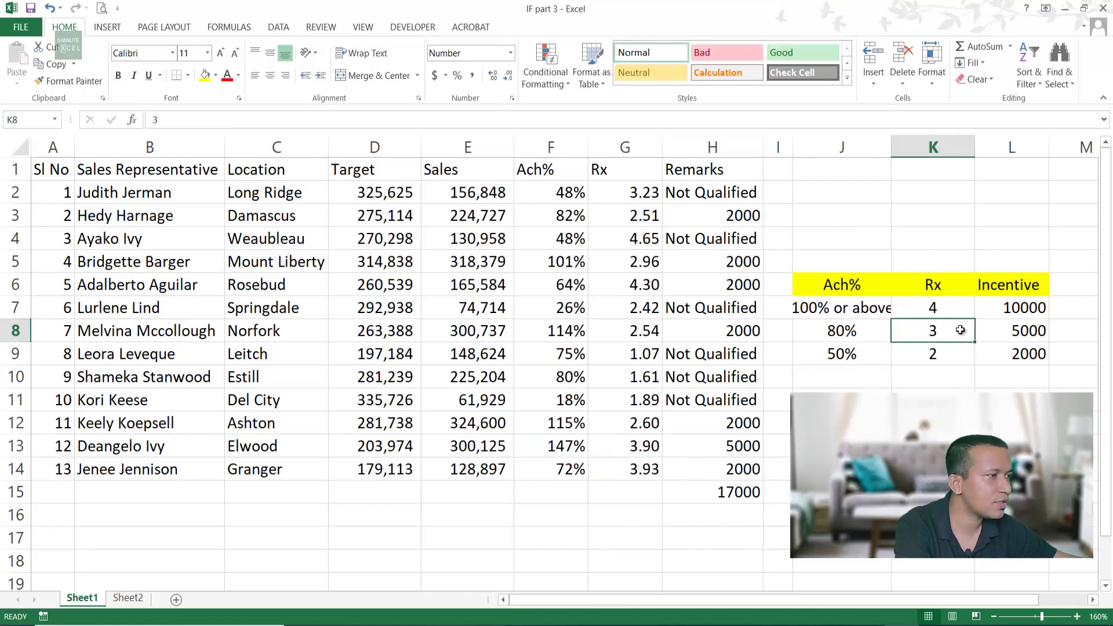
pyautogui.click(1034, 306)
pyautogui.click(1027, 334)
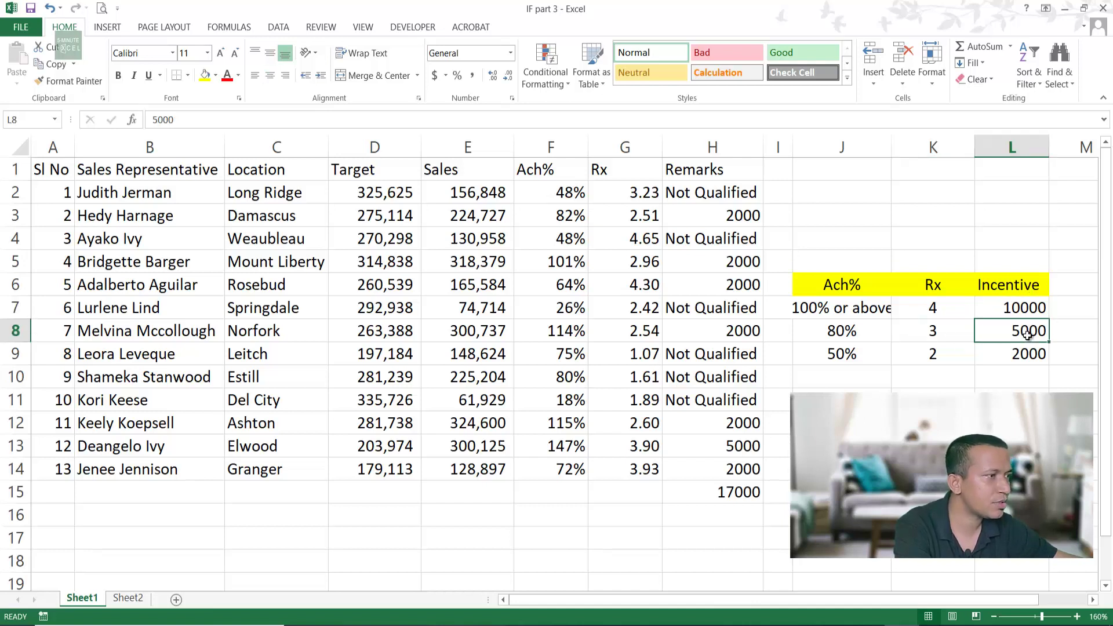
pyautogui.click(645, 448)
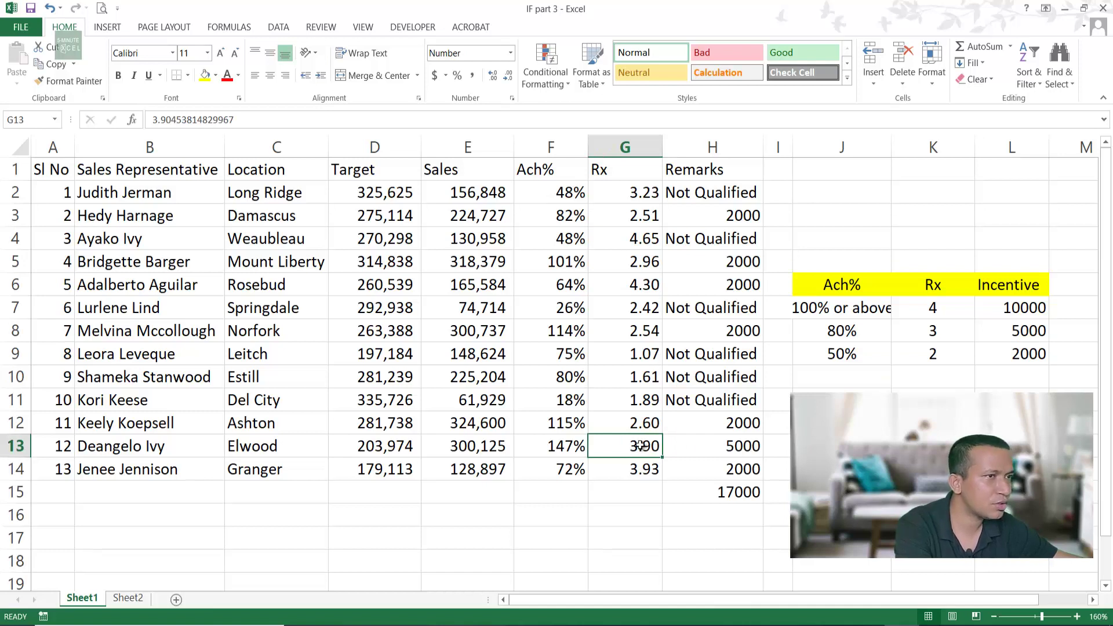
# - Try Rx 4 in G13, then undo it back to 3.90
pyautogui.doubleClick(644, 445)
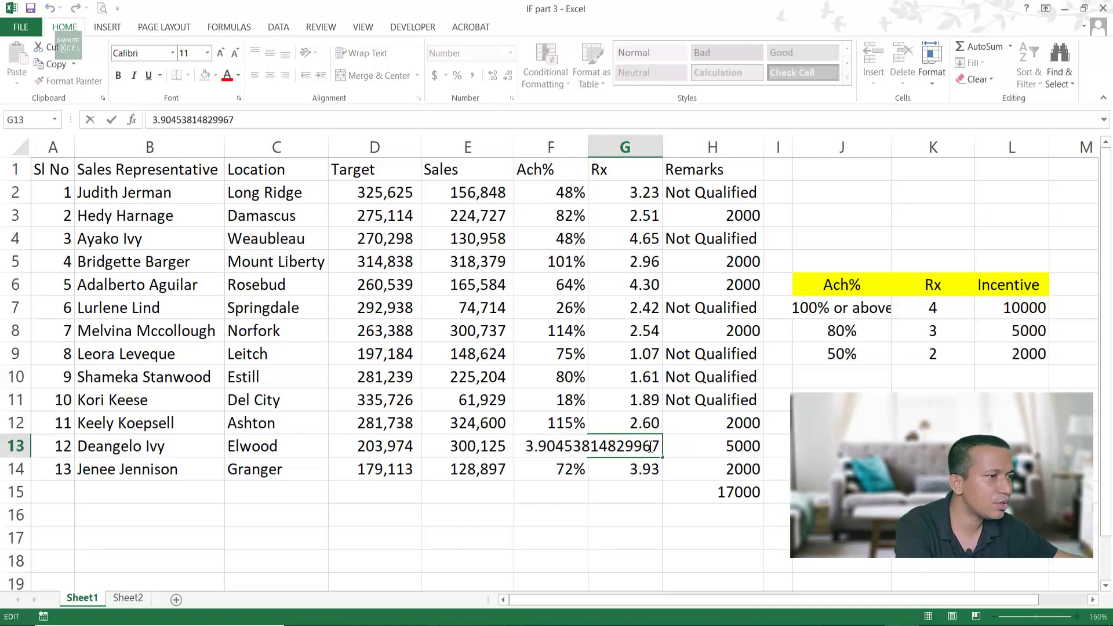
pyautogui.doubleClick(528, 444)
pyautogui.write('4')
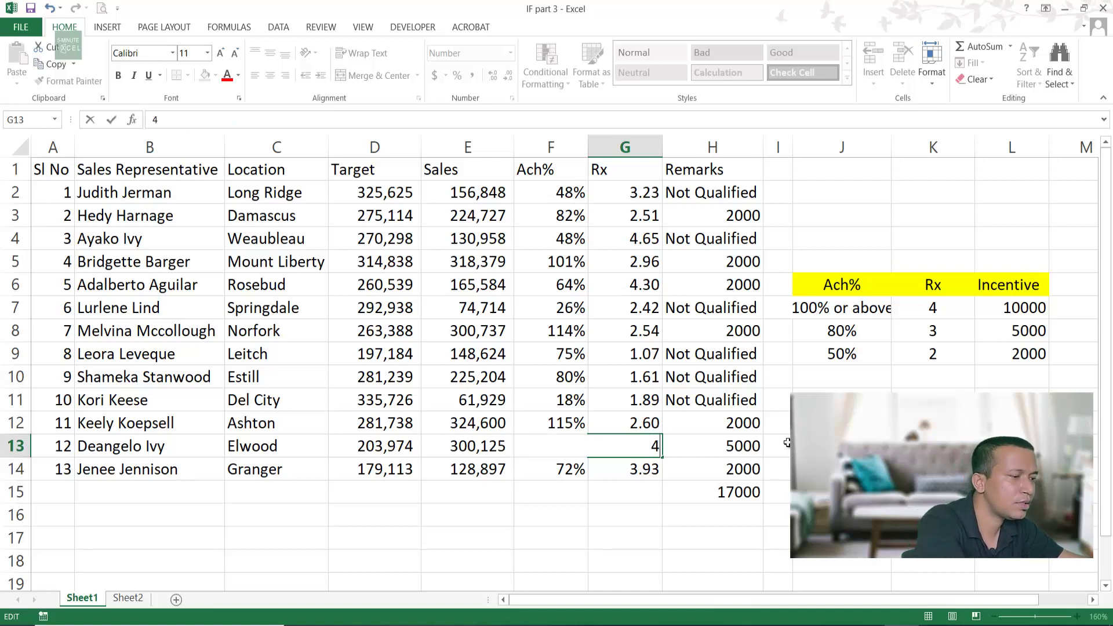
pyautogui.press('Return')
pyautogui.click(933, 469)
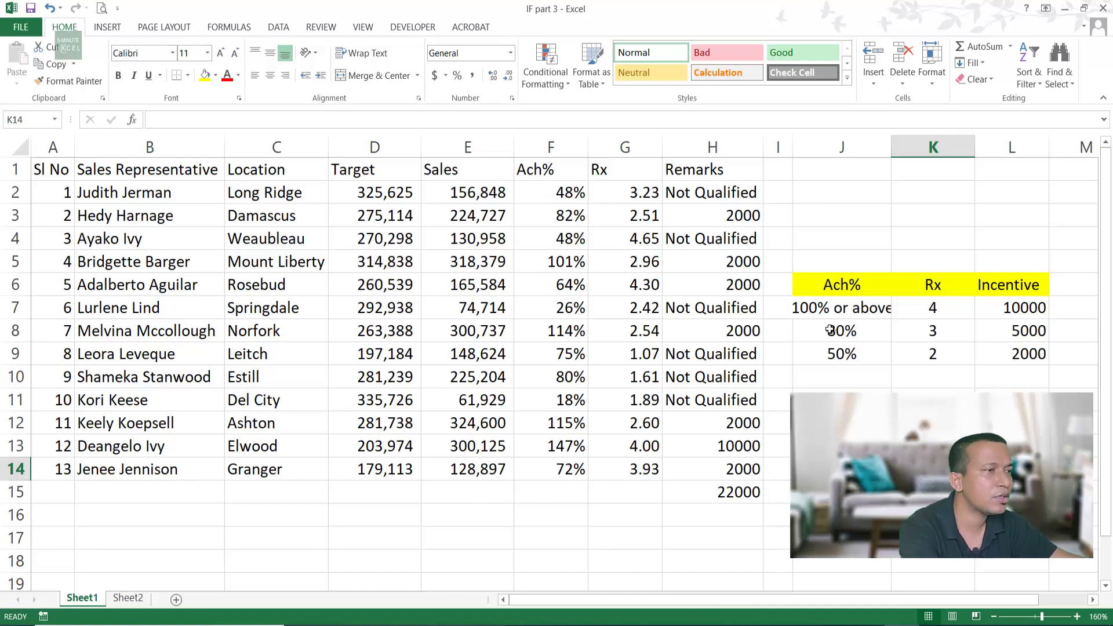
pyautogui.hotkey('ctrl', 'z')
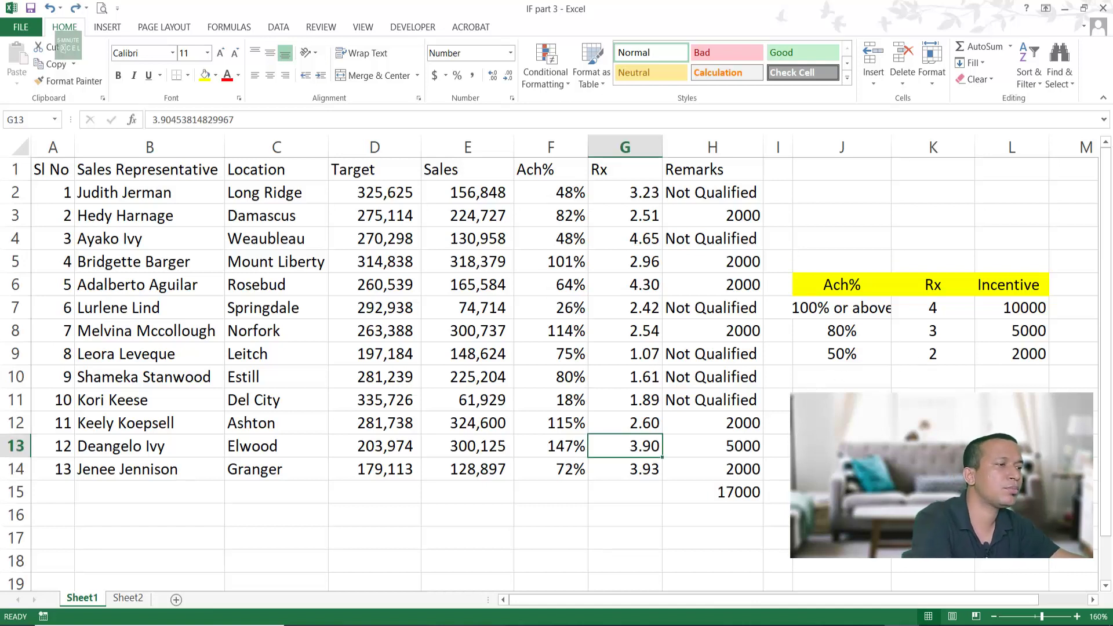
pyautogui.click(933, 422)
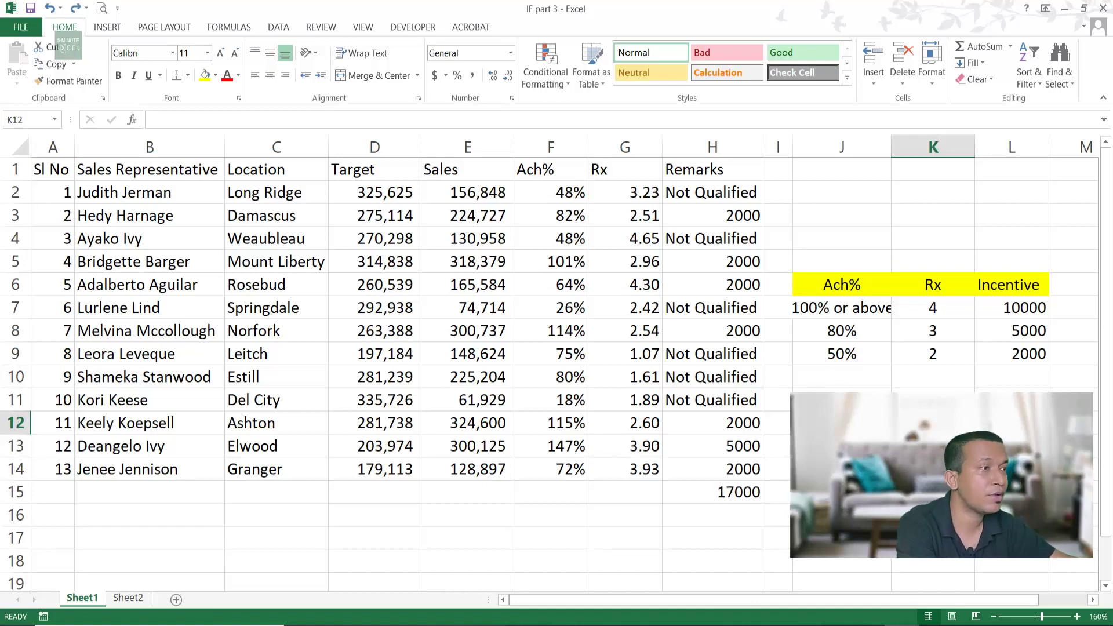
pyautogui.click(933, 492)
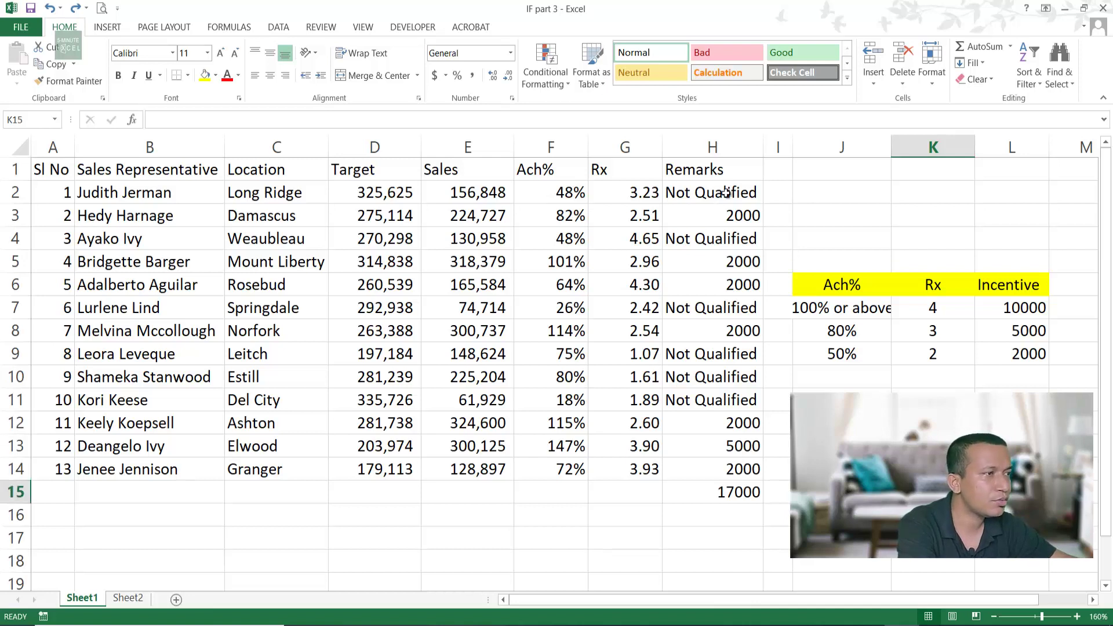
# - Clear Remarks H2:H14 and start H2 with =if(and(, correcting the misspelled AND
pyautogui.moveTo(726, 193); pyautogui.dragTo(742, 470)
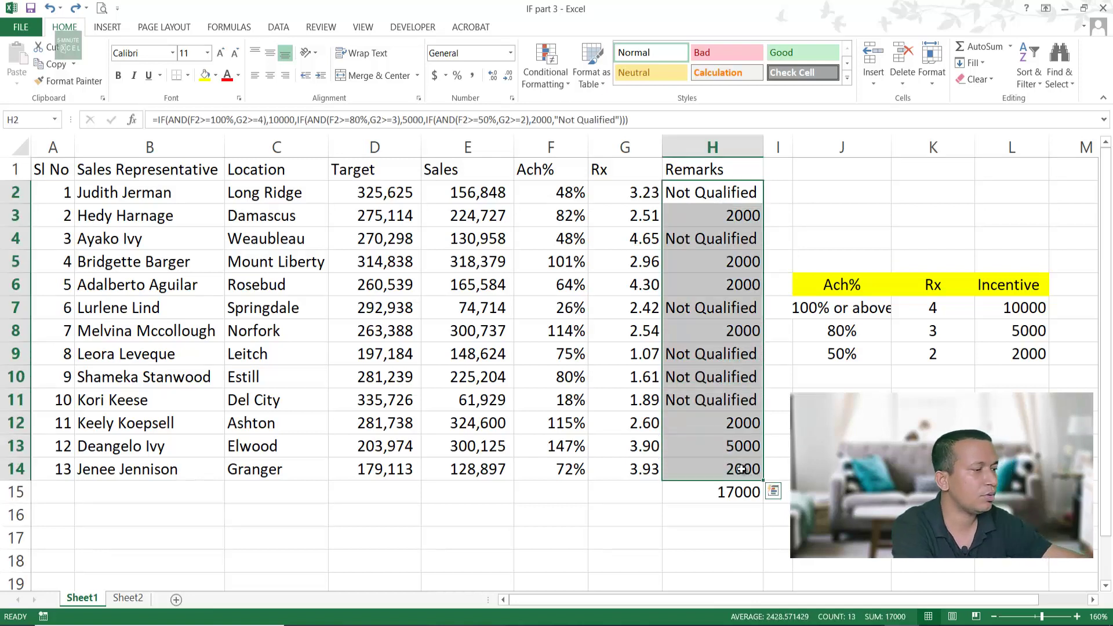
pyautogui.press('Delete')
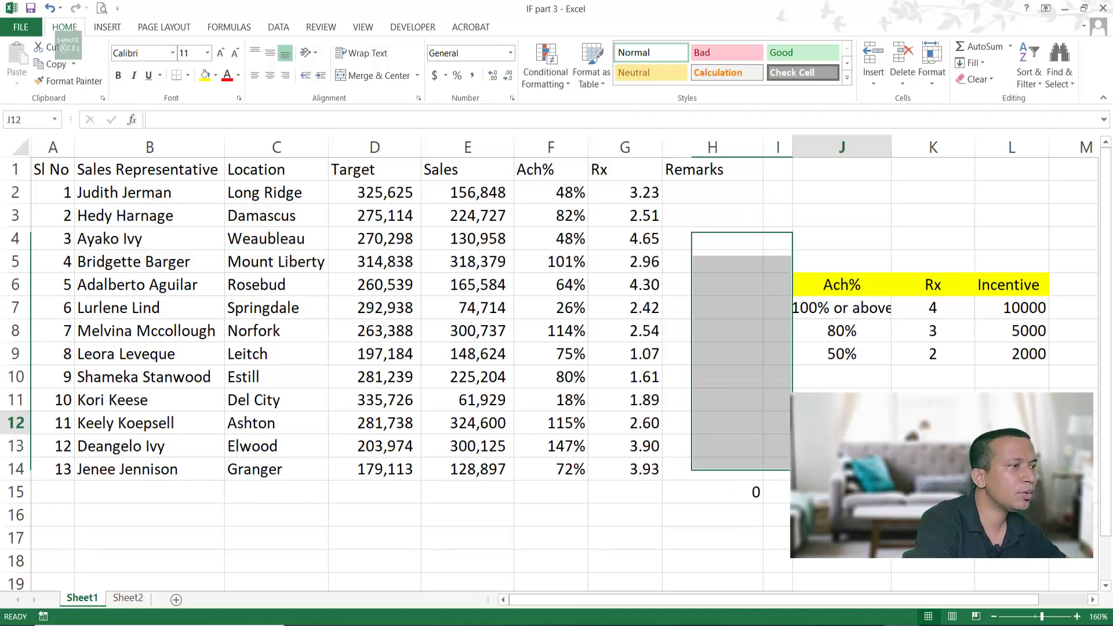
pyautogui.click(725, 192)
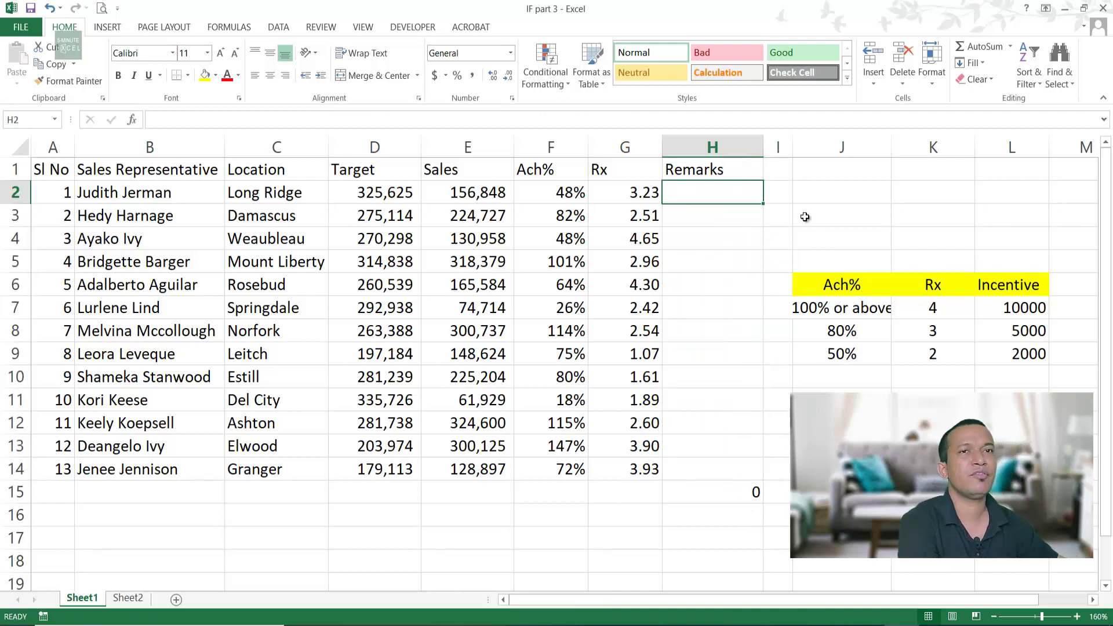
pyautogui.write('=i')
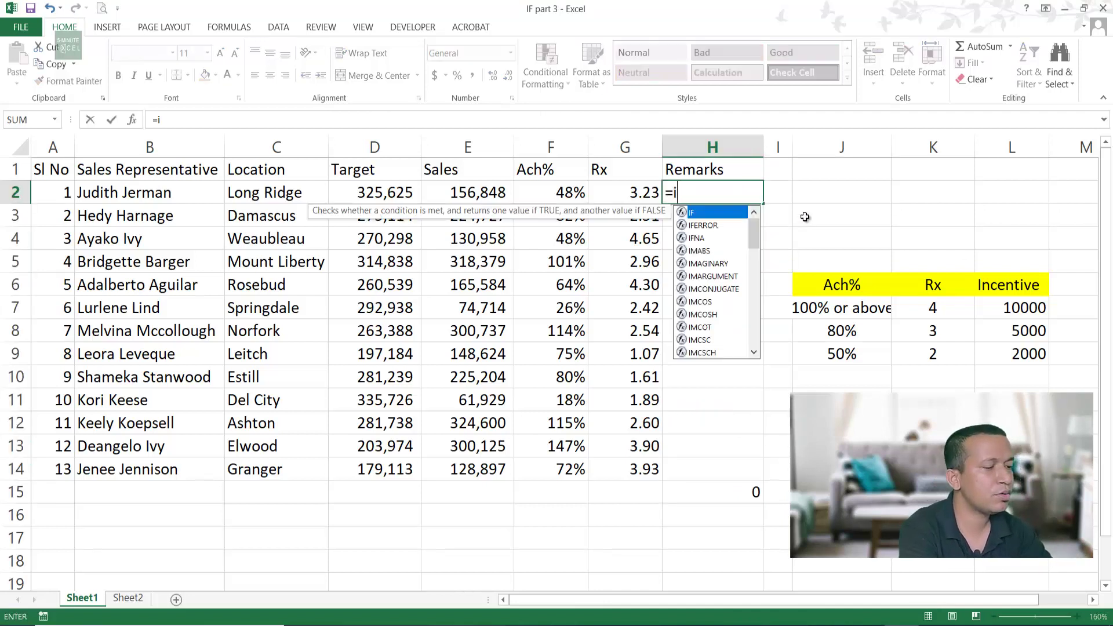
pyautogui.write('f(')
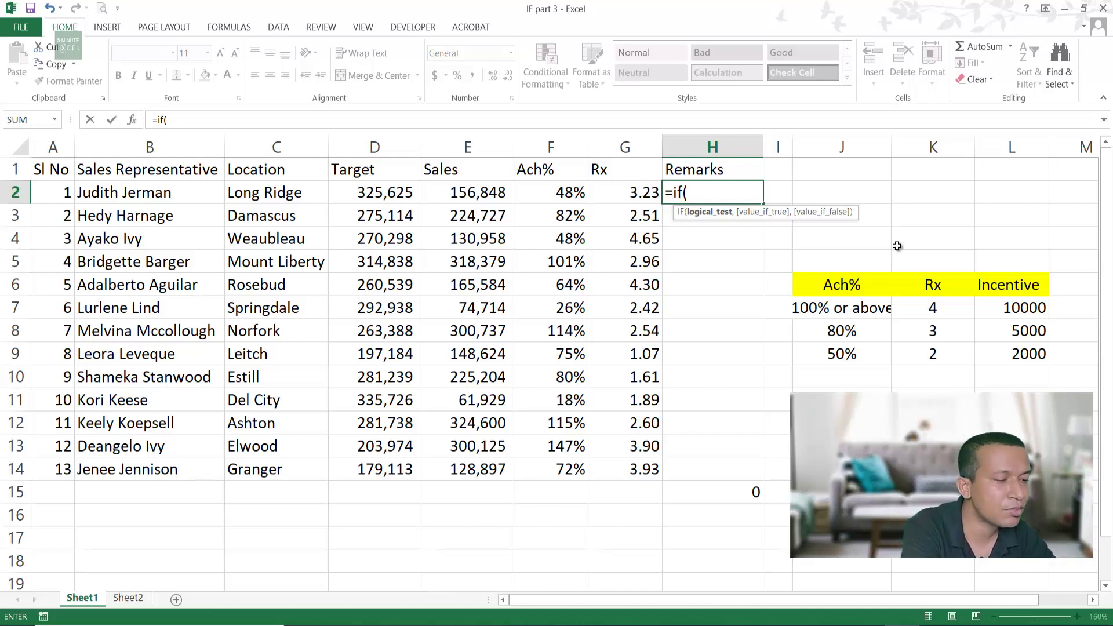
pyautogui.write('adn')
pyautogui.press('BackSpace')
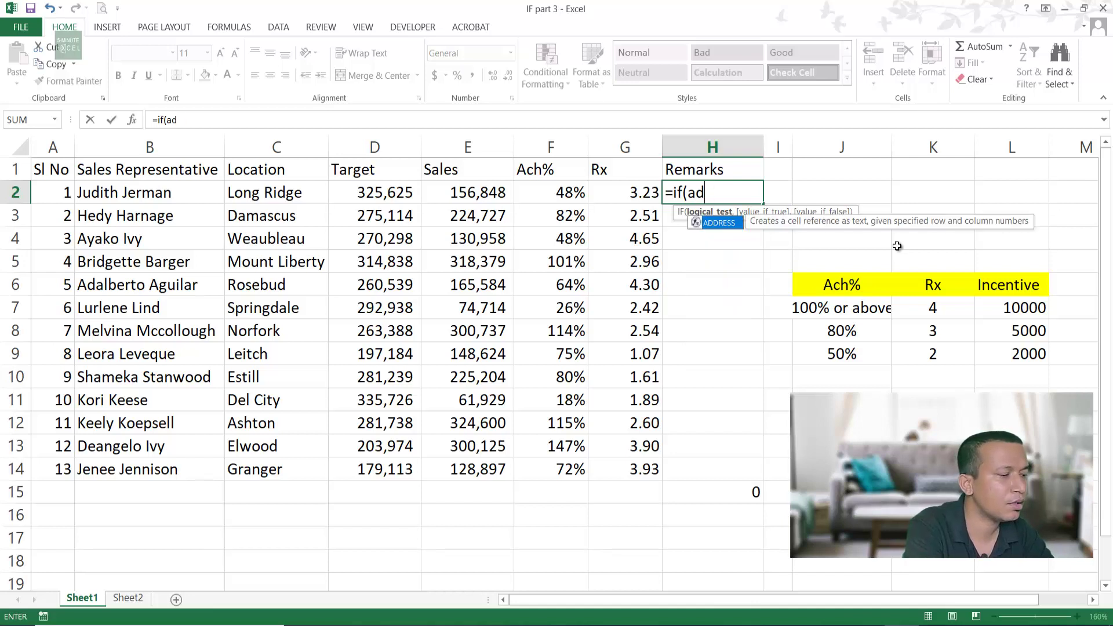
pyautogui.press('Escape')
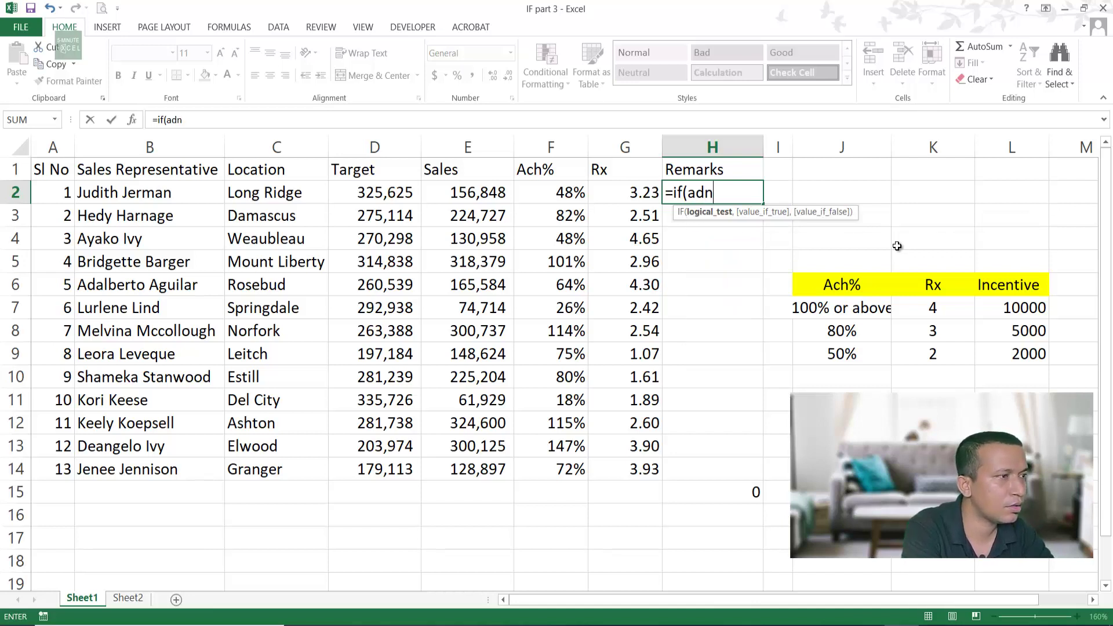
pyautogui.press('BackSpace')
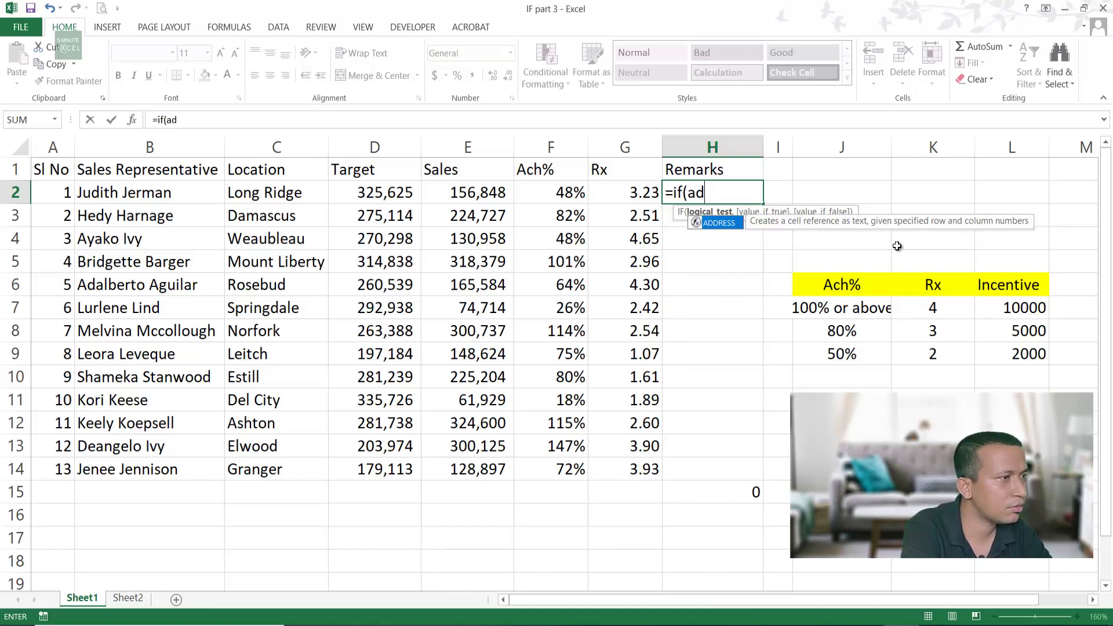
pyautogui.press('BackSpace')
pyautogui.write('nd')
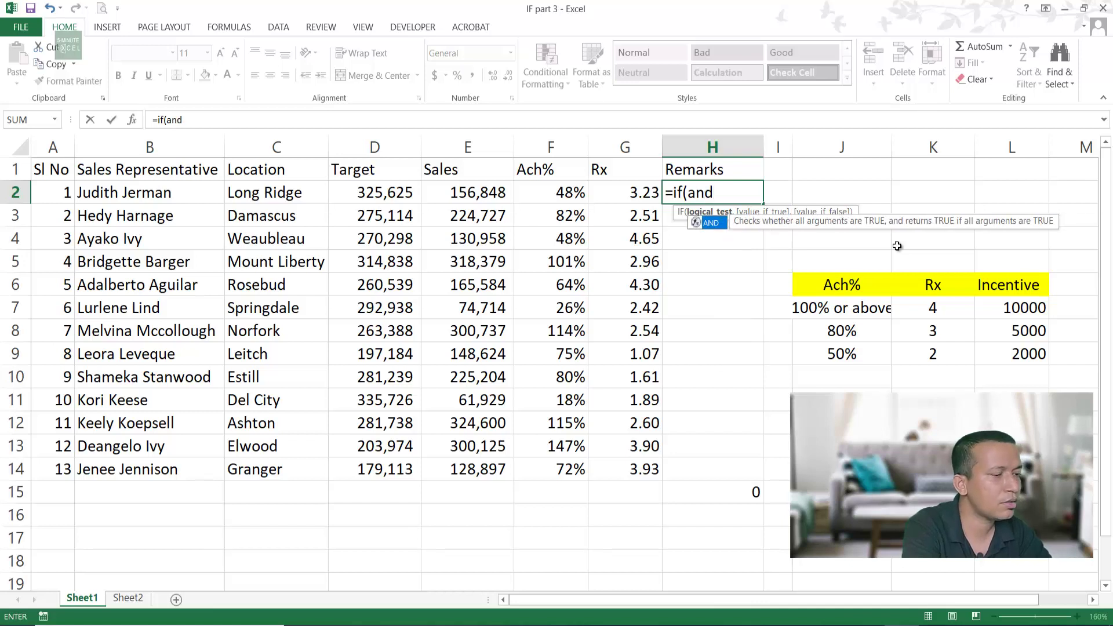
pyautogui.write('(')
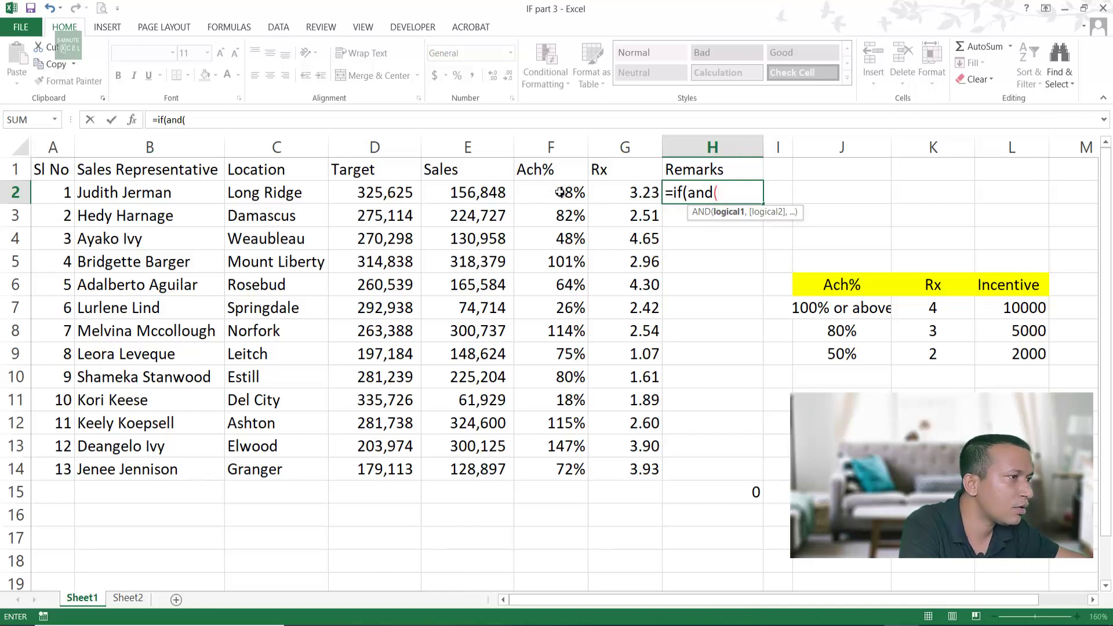
# - Enter the top tier F2>=100% and G2>=4 paying 10000, then begin the next IF(AND()
pyautogui.click(559, 192)
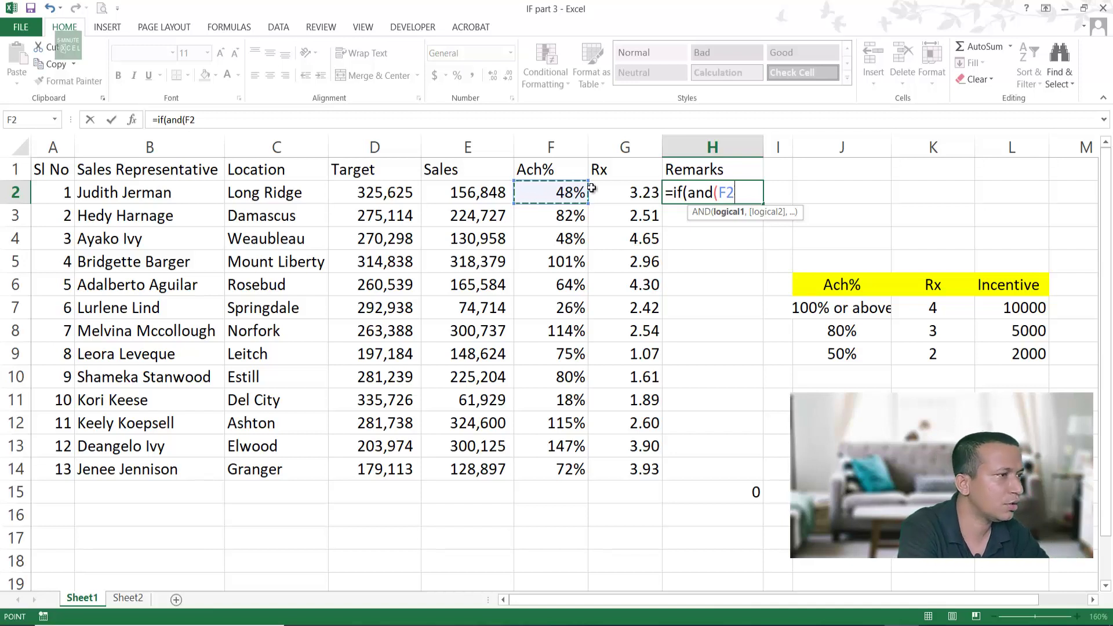
pyautogui.write('>=100')
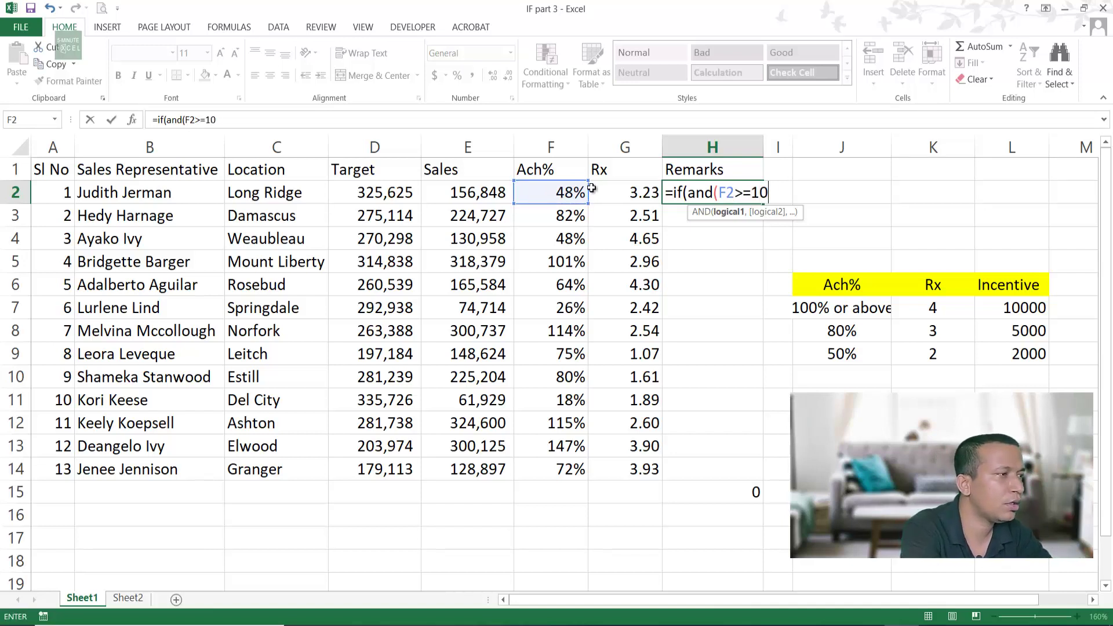
pyautogui.write('%')
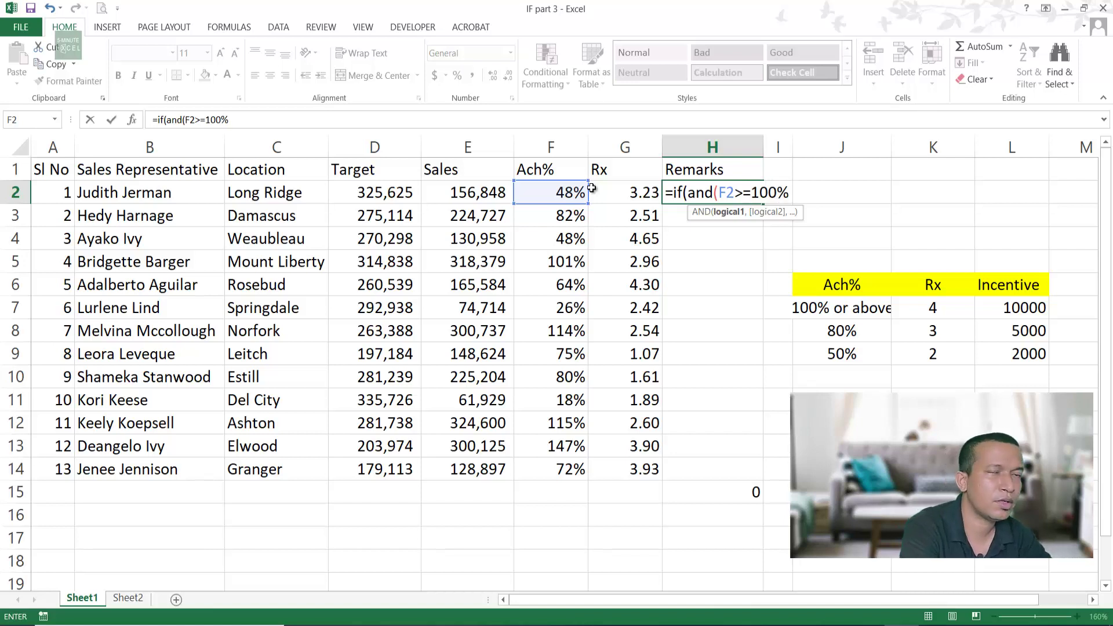
pyautogui.write(',')
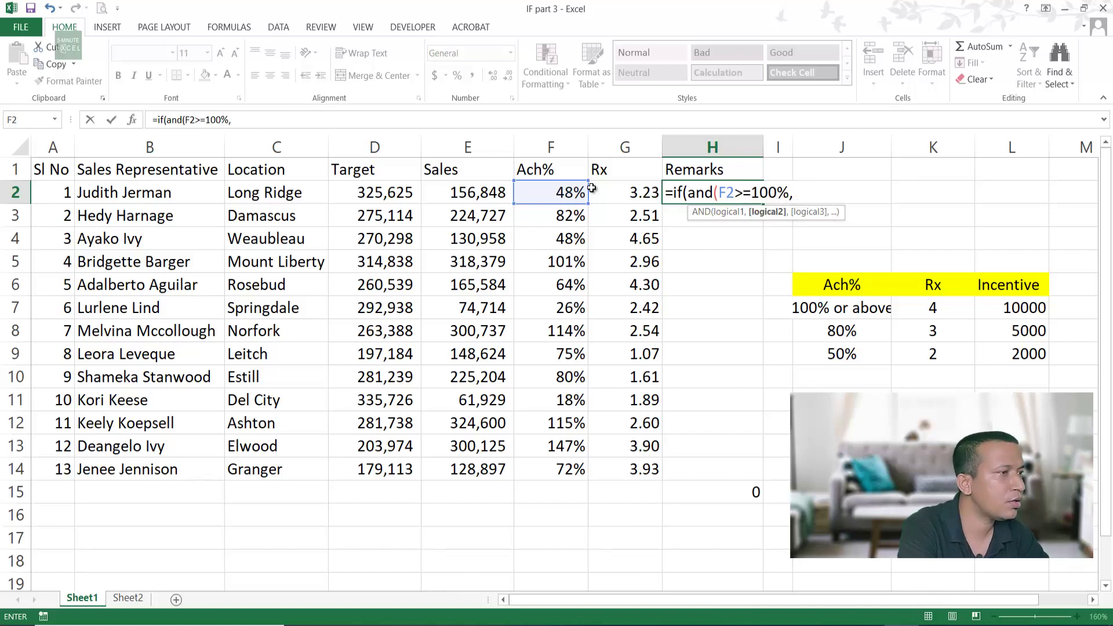
pyautogui.click(630, 192)
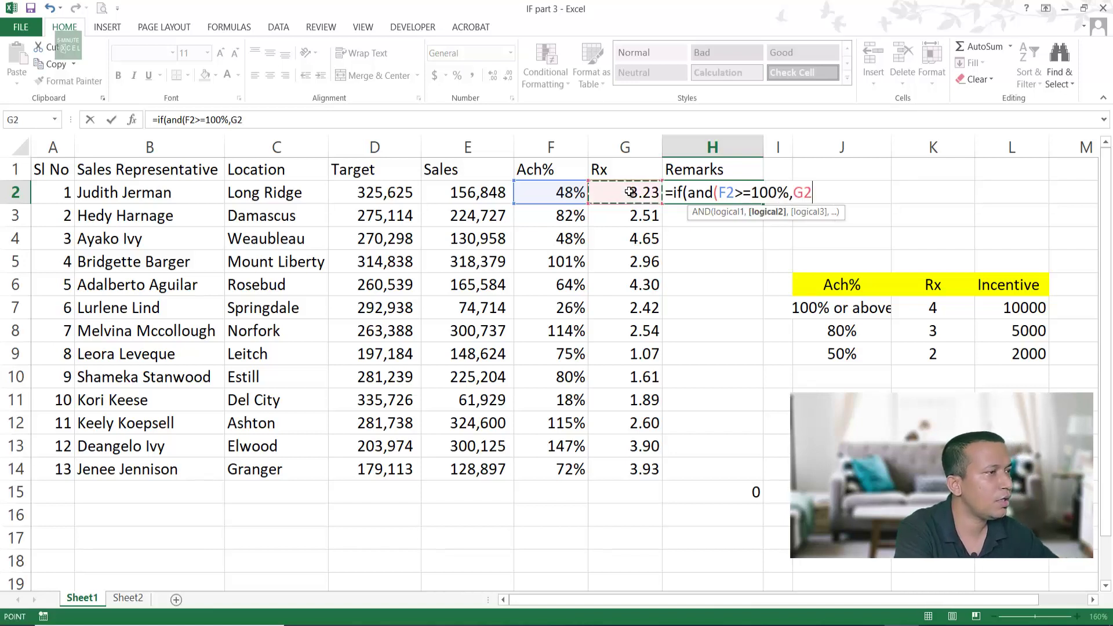
pyautogui.write('>')
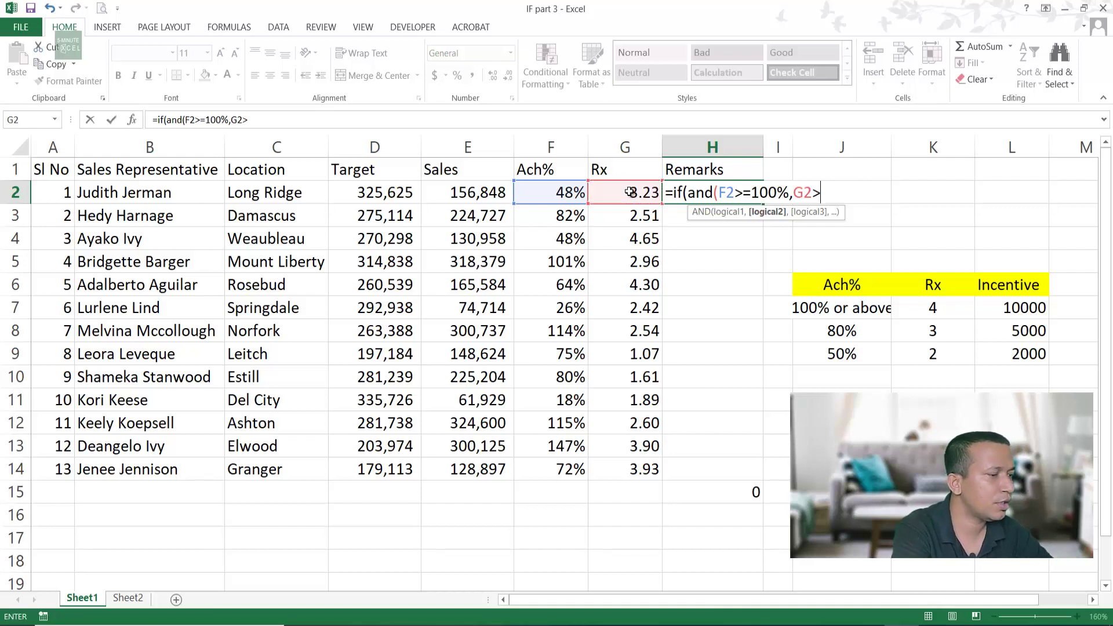
pyautogui.write('=4')
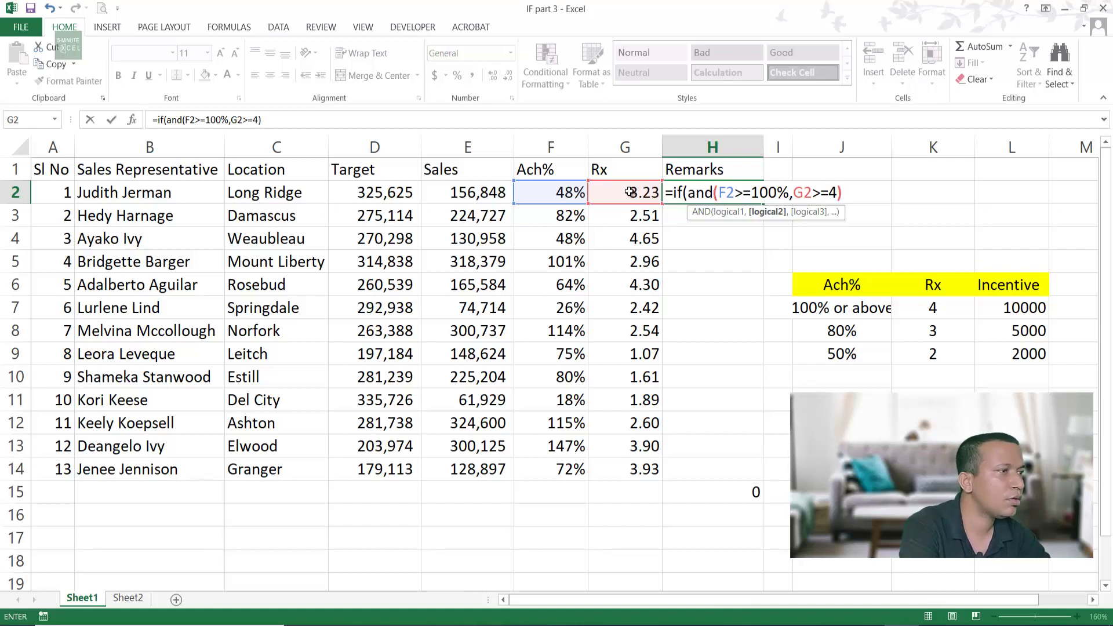
pyautogui.write(',')
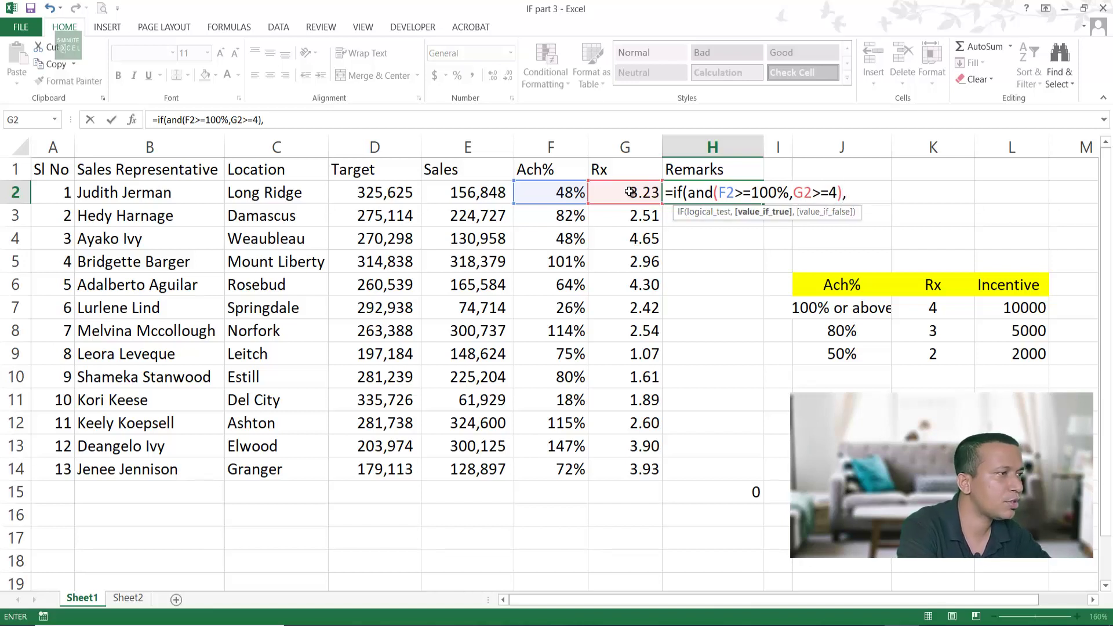
pyautogui.click(709, 213)
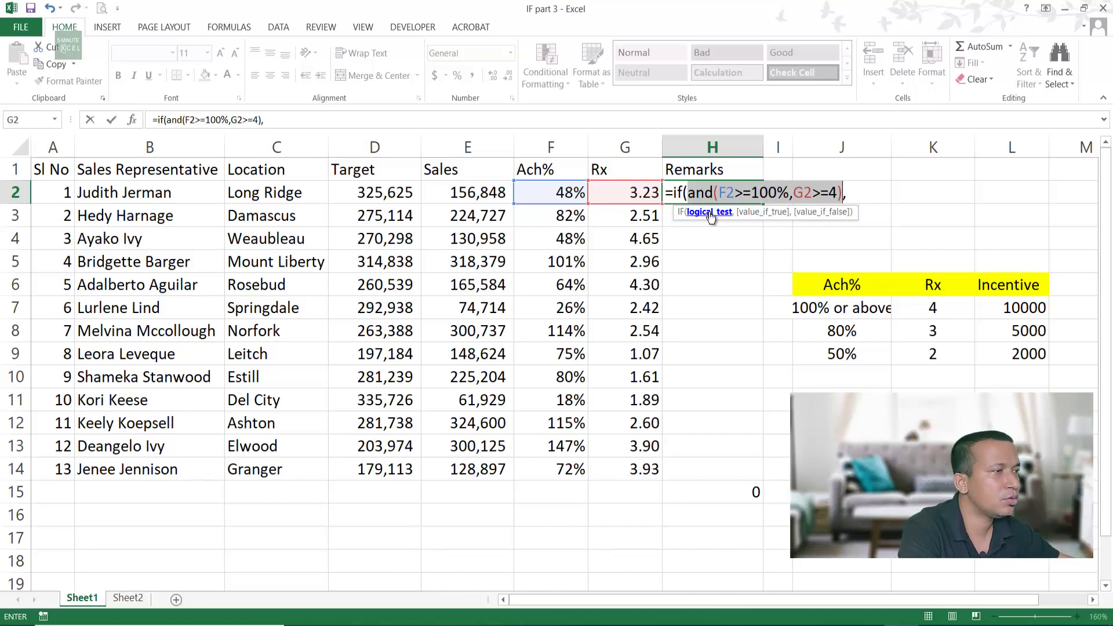
pyautogui.click(765, 213)
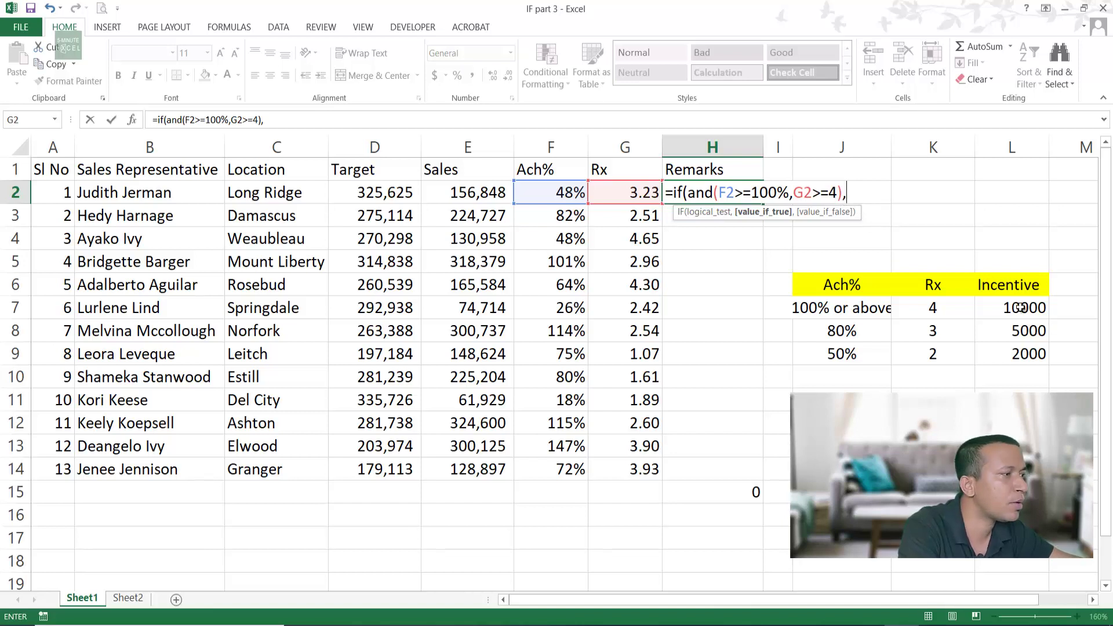
pyautogui.write('1')
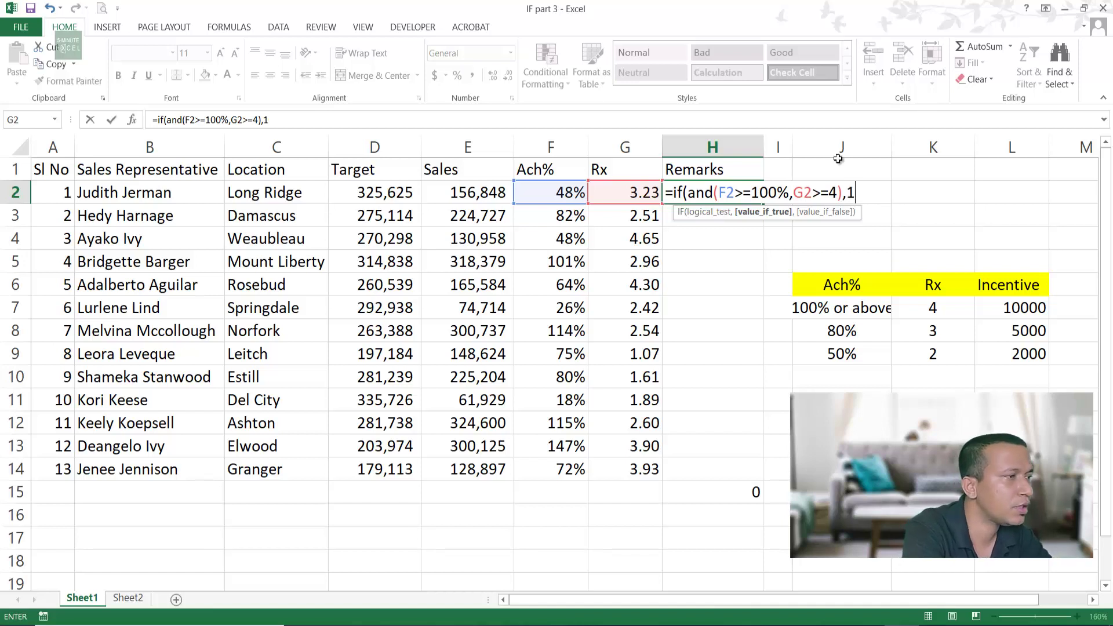
pyautogui.write('0000')
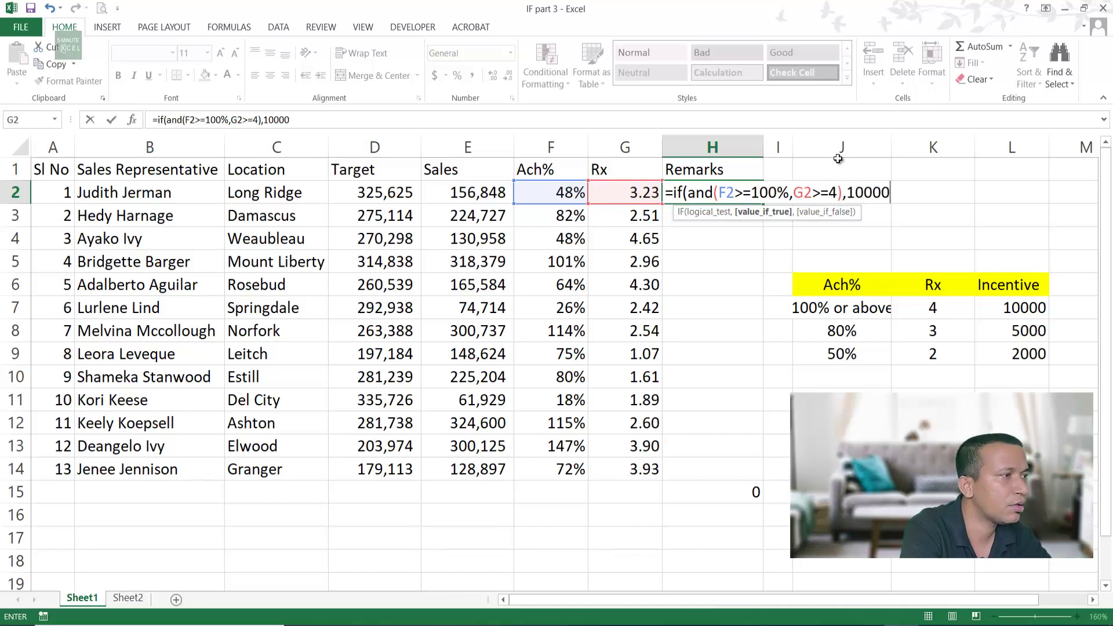
pyautogui.write(',')
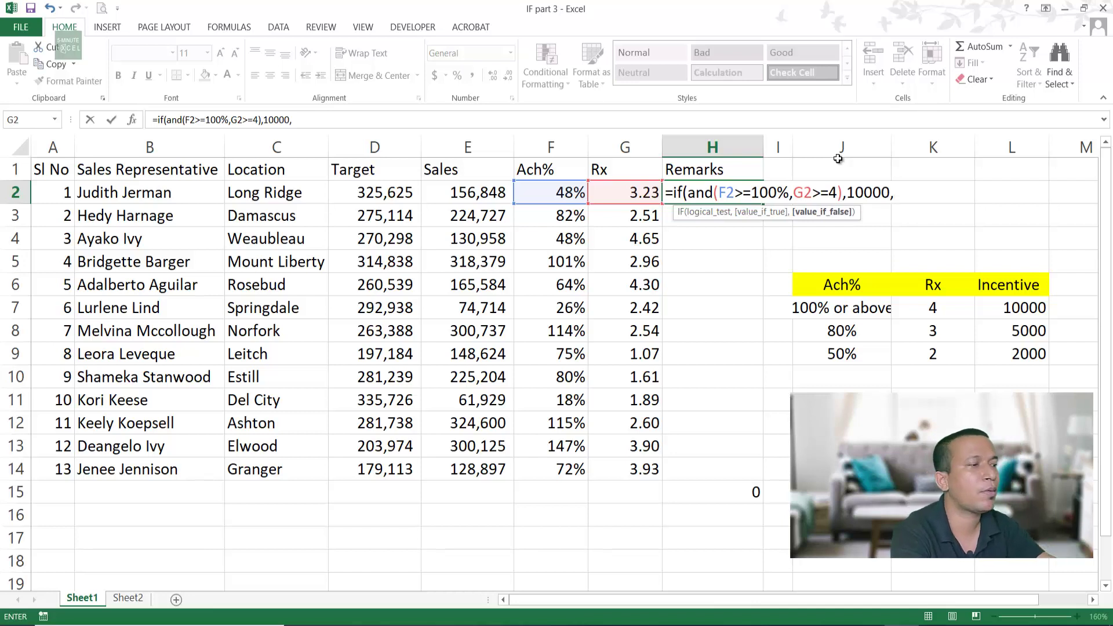
pyautogui.write('if')
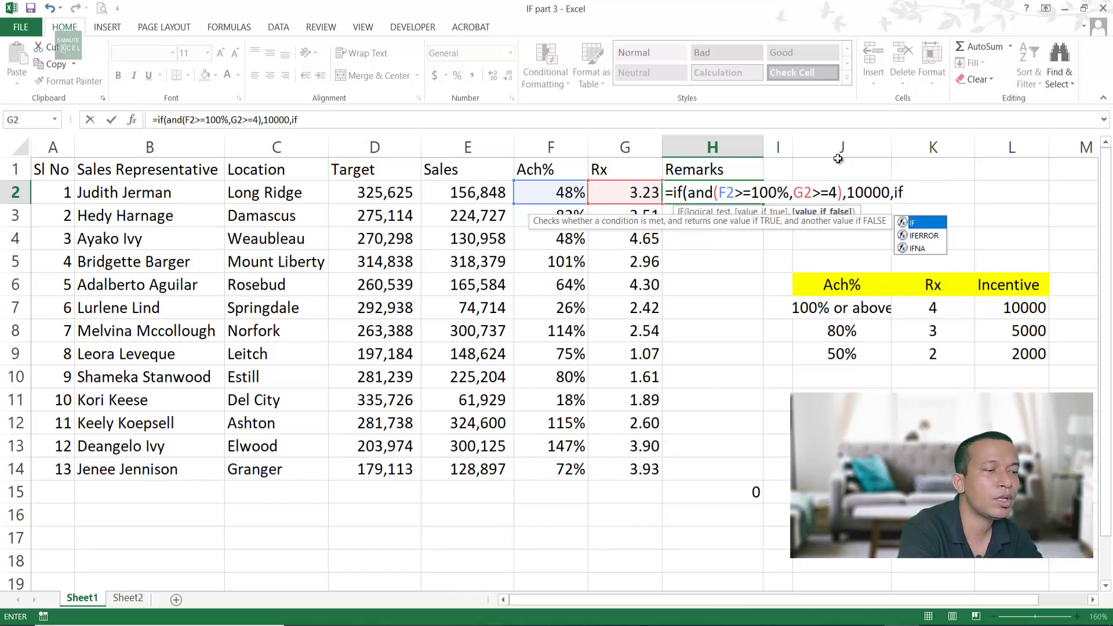
pyautogui.write('(and')
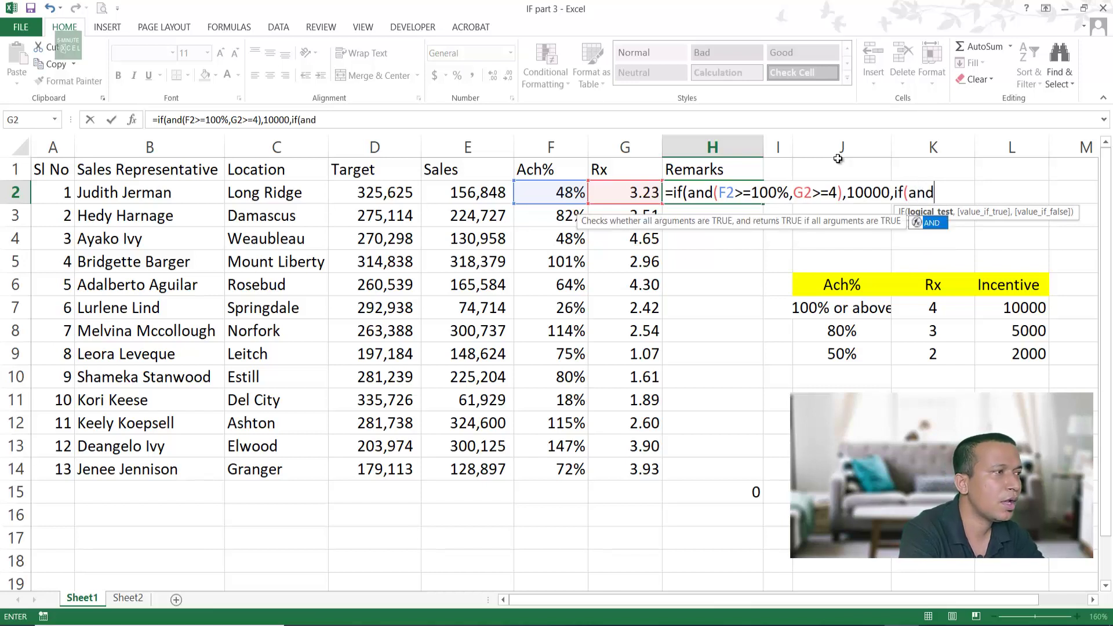
pyautogui.write('(')
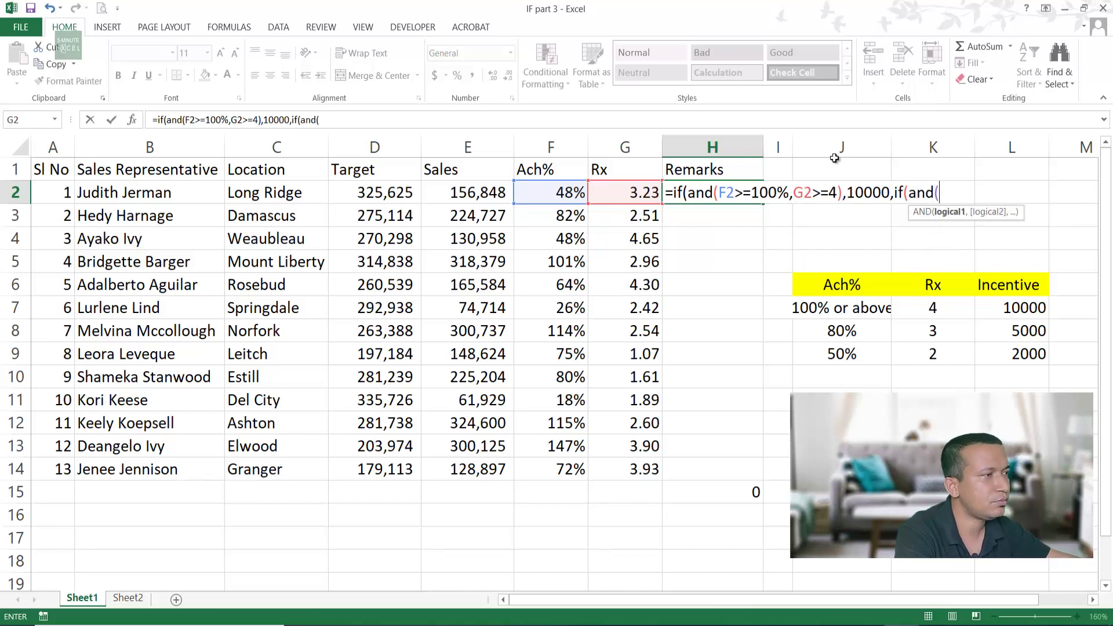
# - Add the second H2 tier: F2>=80% and G2>=3 paying 5000, then begin the next IF(AND()
pyautogui.click(557, 192)
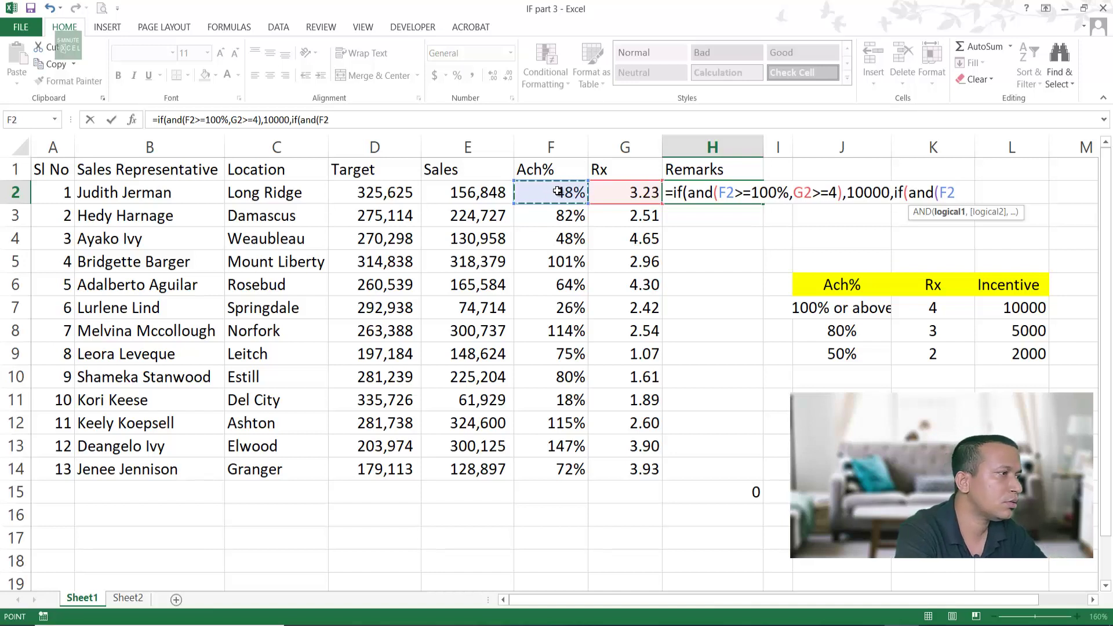
pyautogui.write('>=')
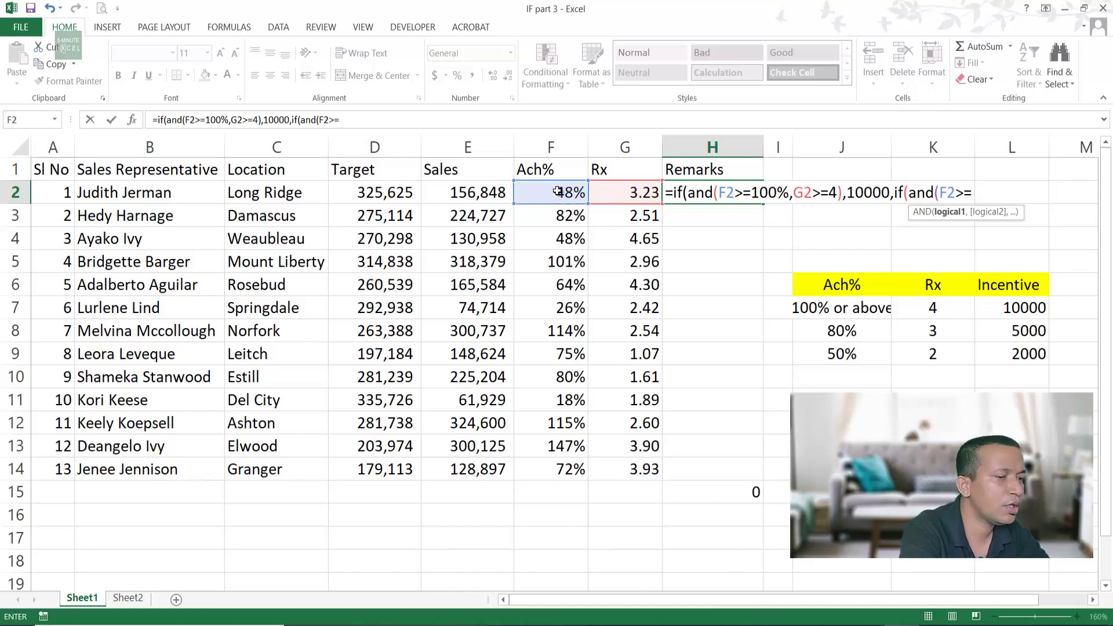
pyautogui.write('80%')
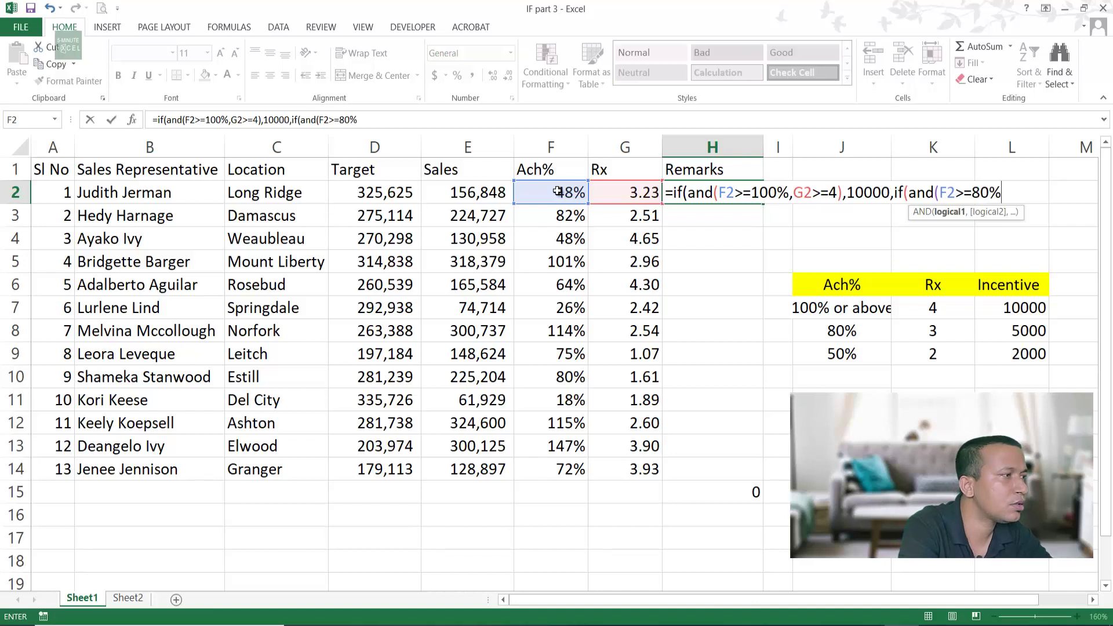
pyautogui.write(',')
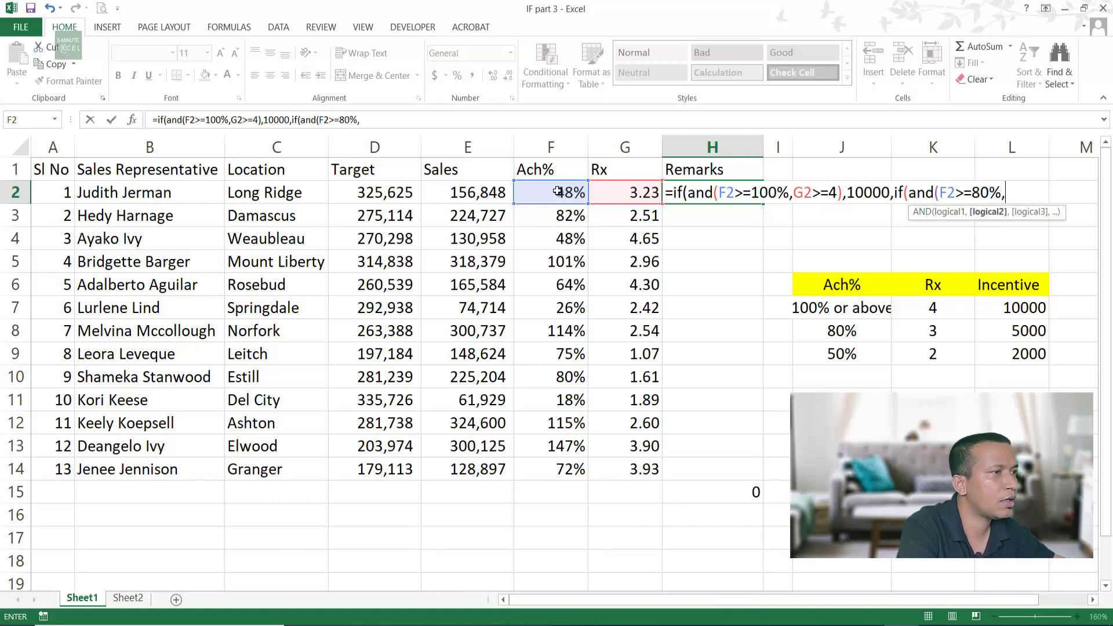
pyautogui.click(641, 195)
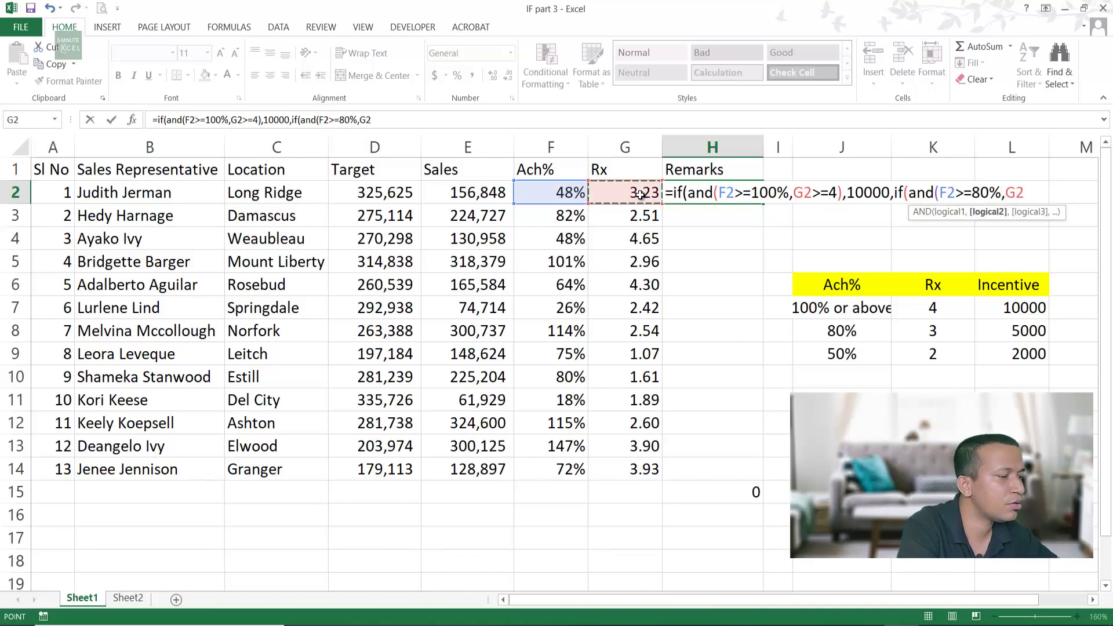
pyautogui.write('>=')
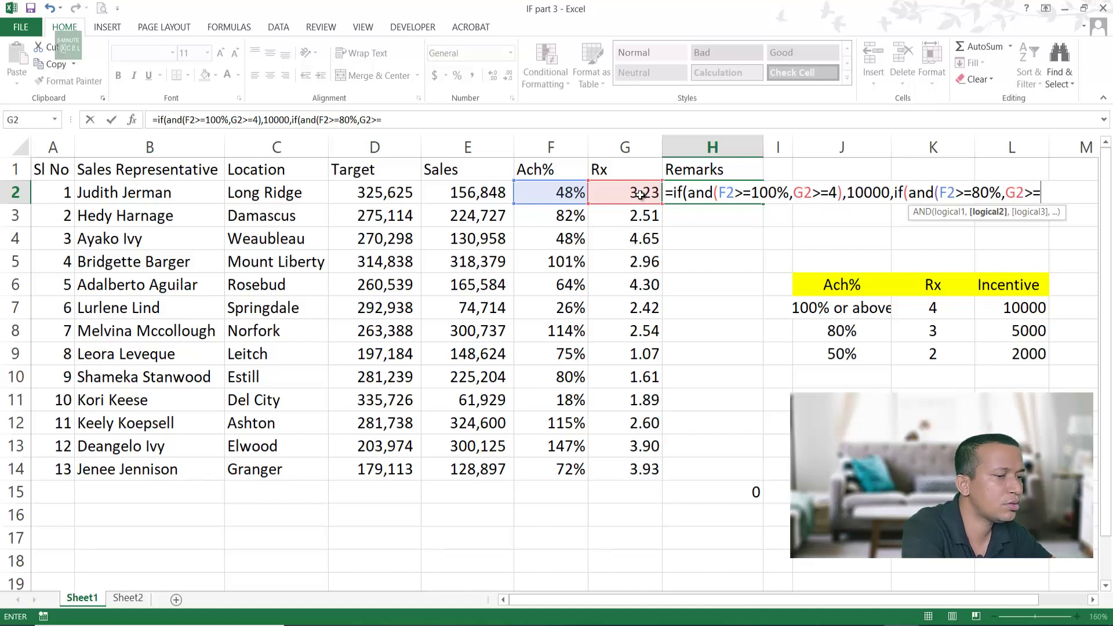
pyautogui.write('3)')
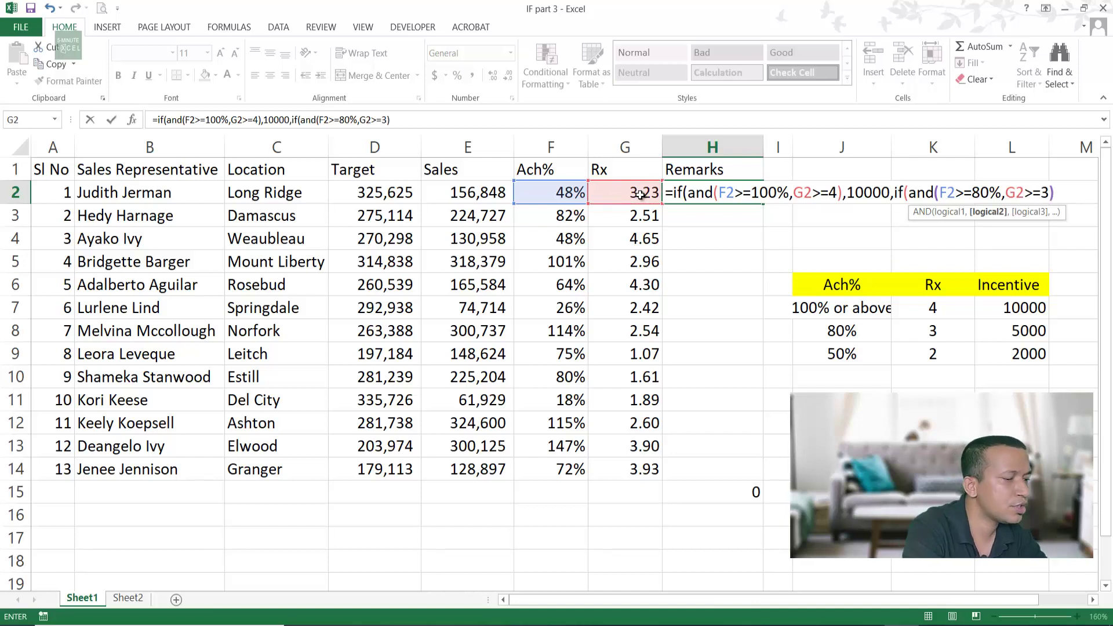
pyautogui.write(',5')
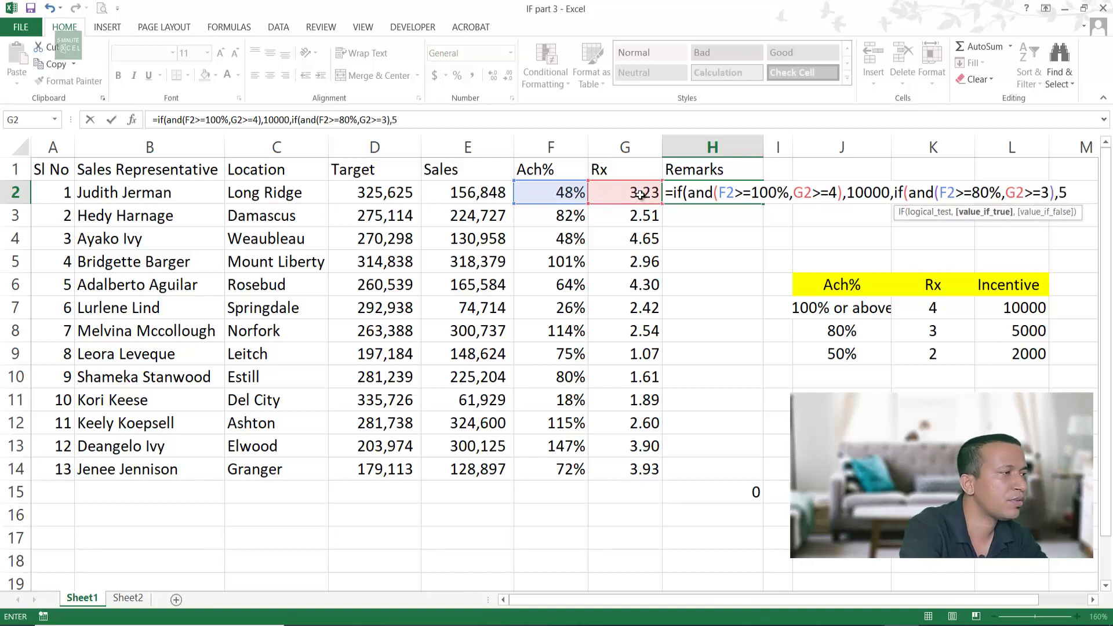
pyautogui.write('000')
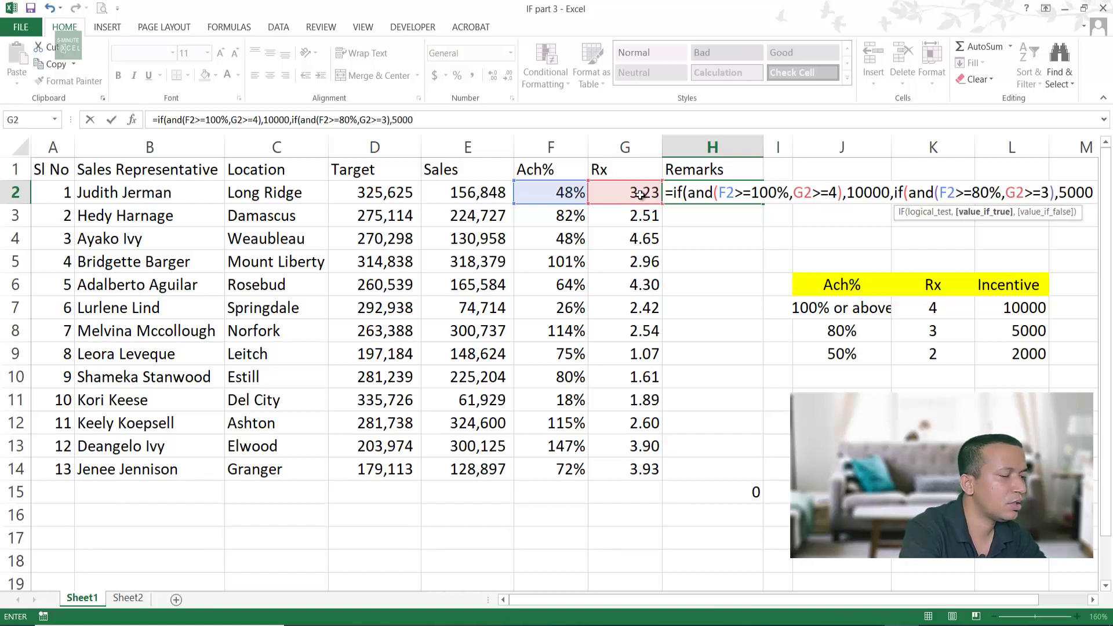
pyautogui.write(',')
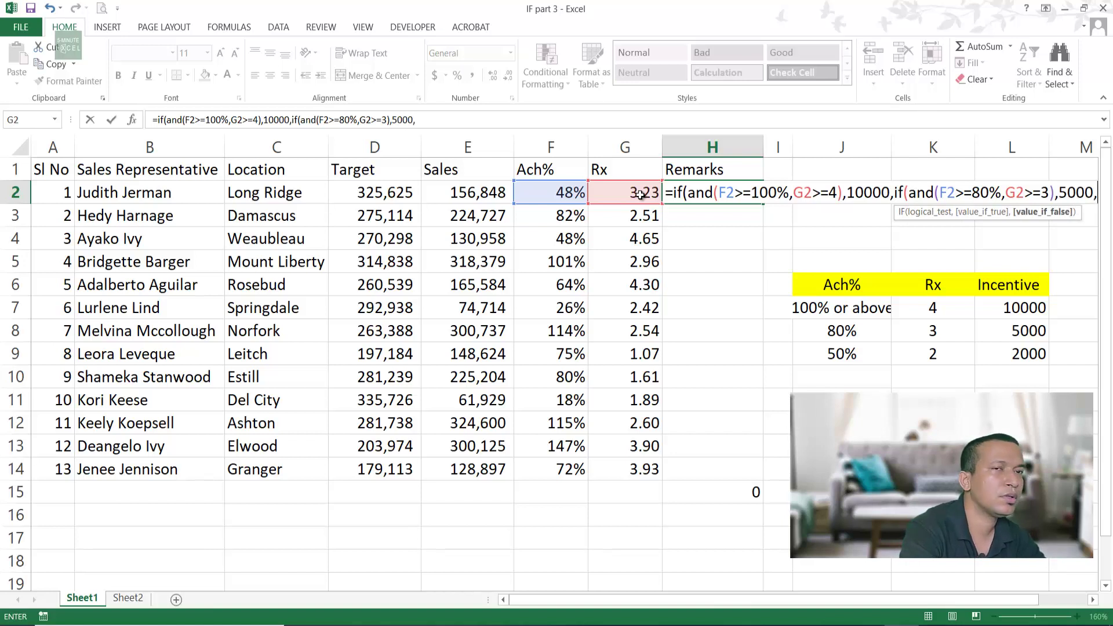
pyautogui.write('if')
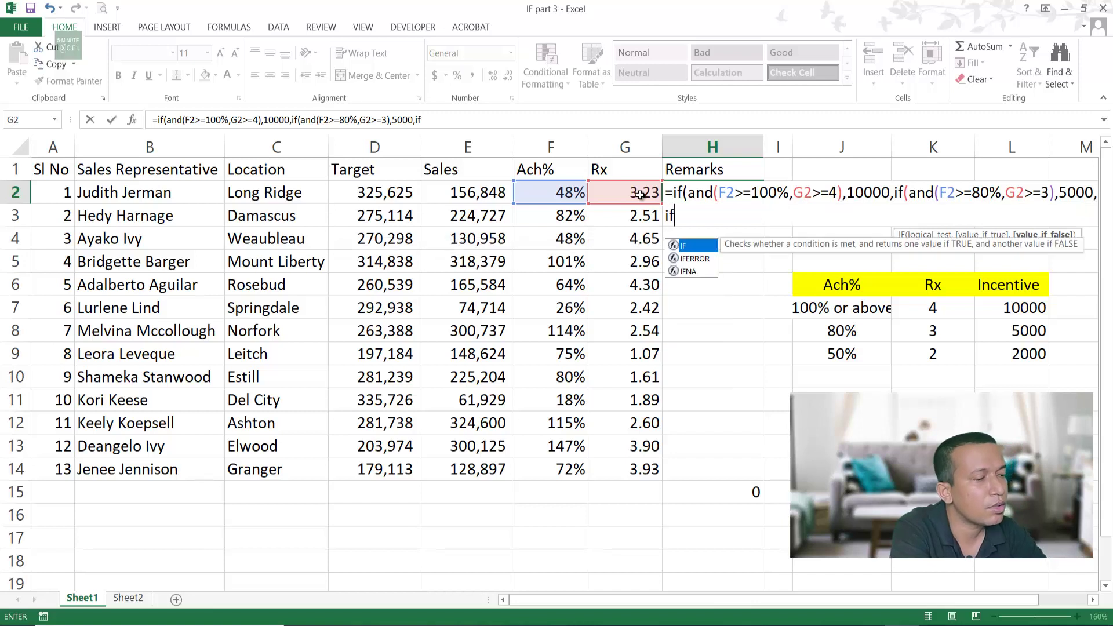
pyautogui.write('(and(')
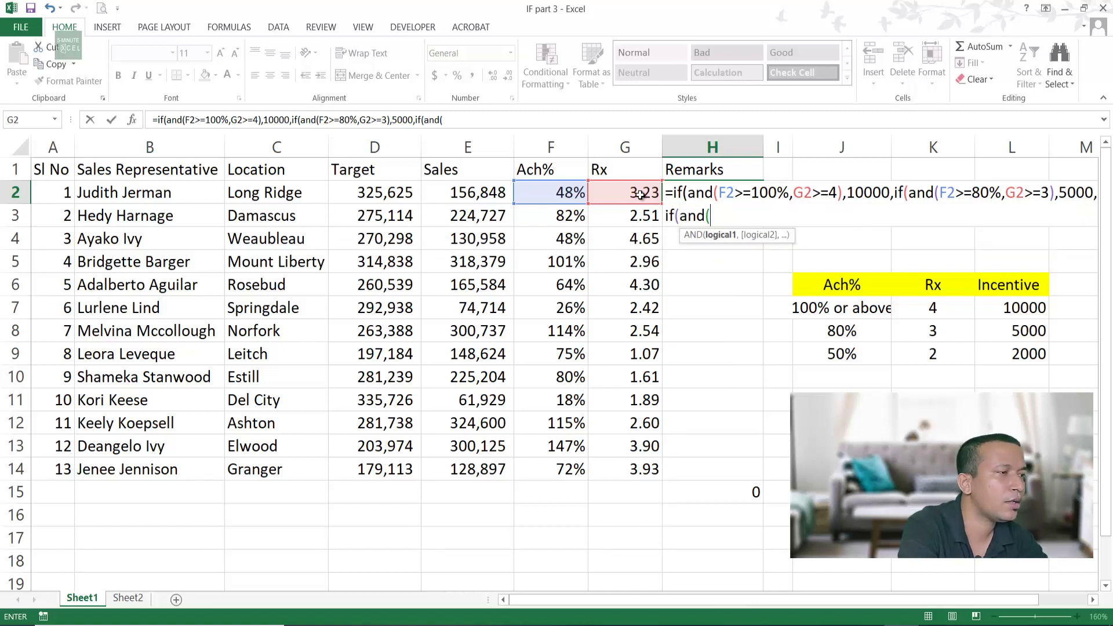
# - Add the third H2 tier: F2>=50% and G2>=2 paying 2000
pyautogui.click(556, 197)
pyautogui.write('>')
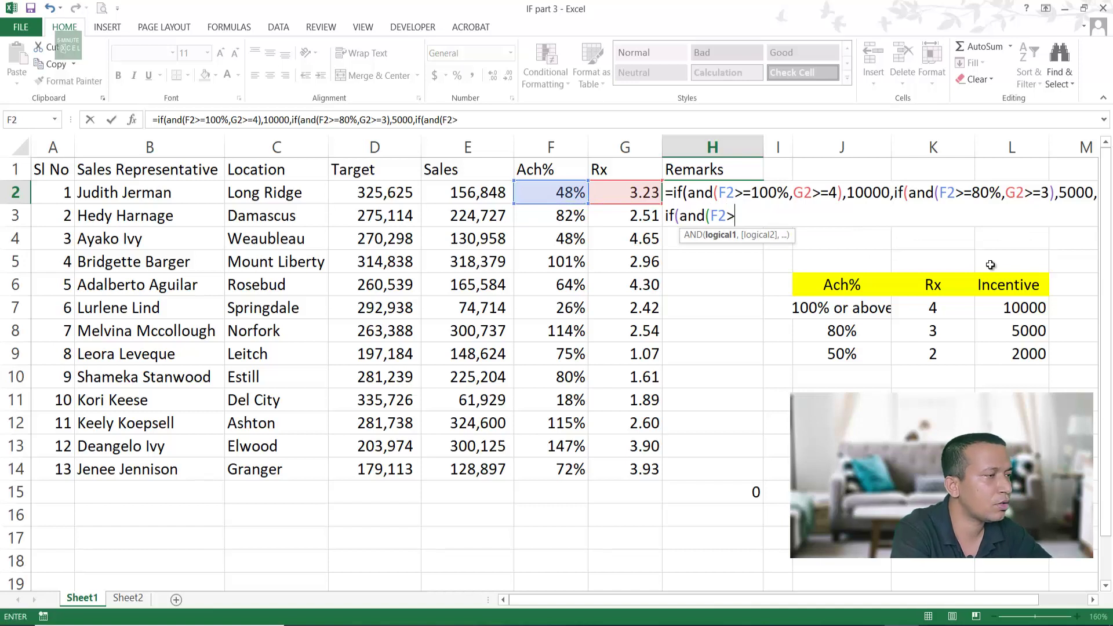
pyautogui.write('=50')
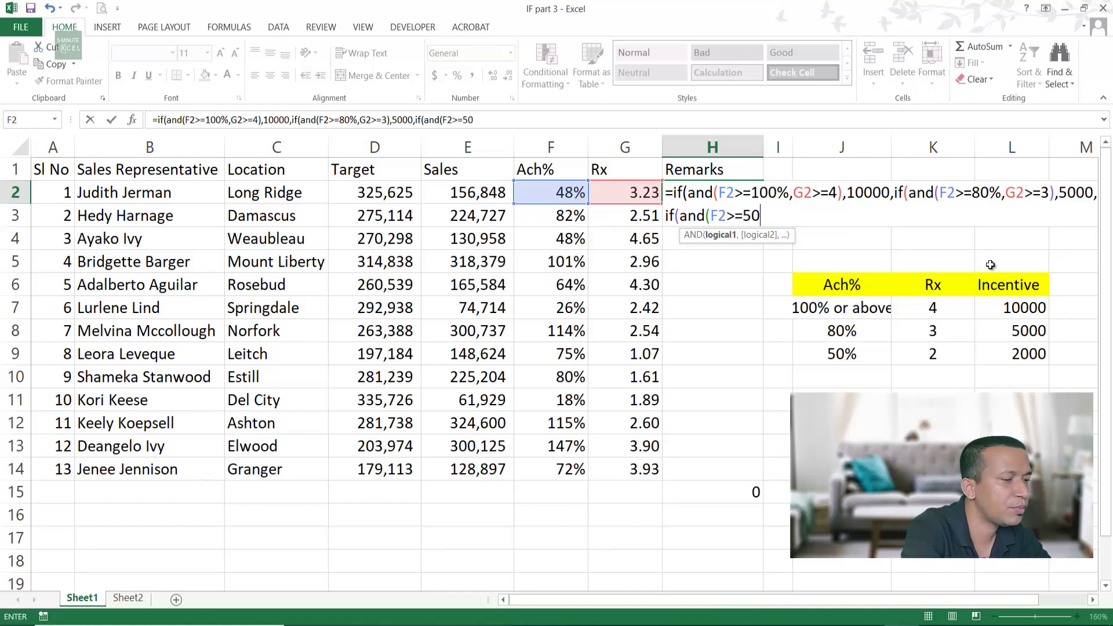
pyautogui.write('%')
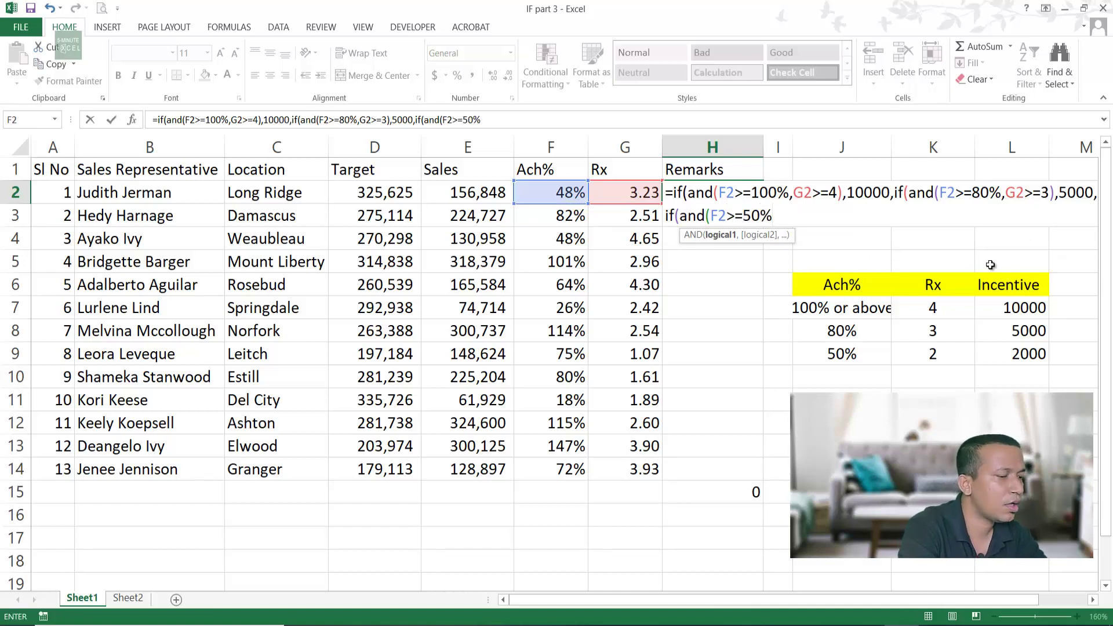
pyautogui.write(',')
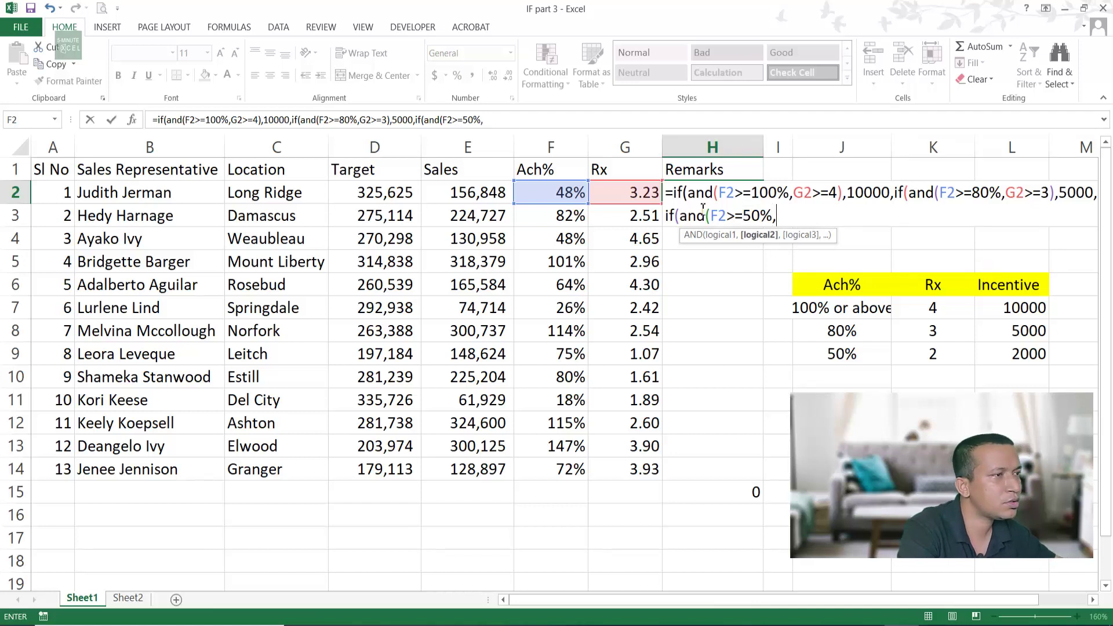
pyautogui.click(638, 191)
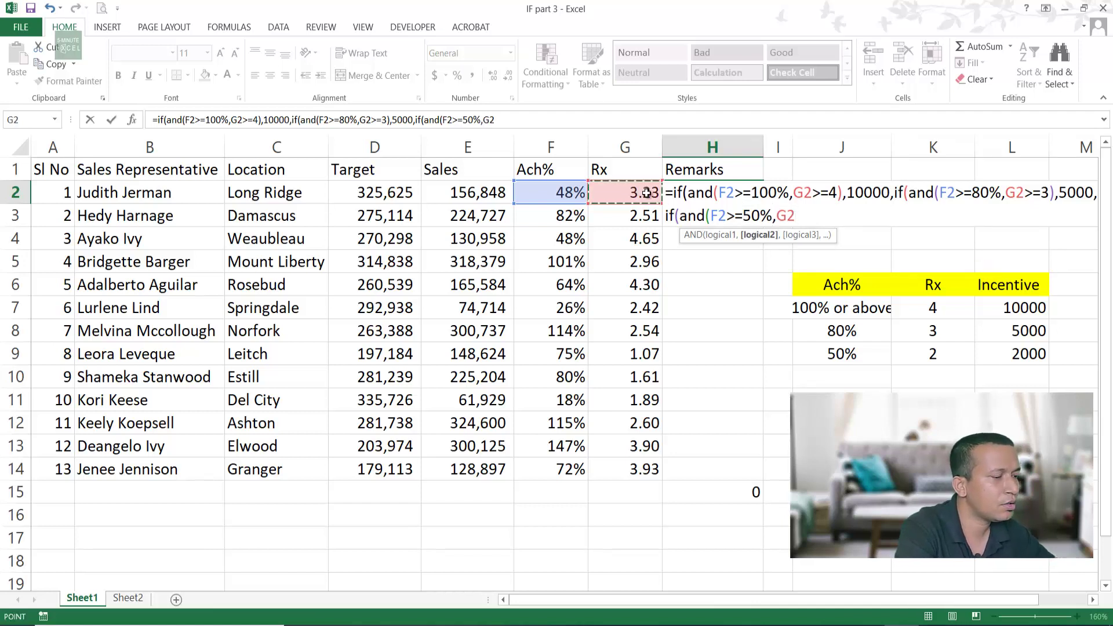
pyautogui.write('>=')
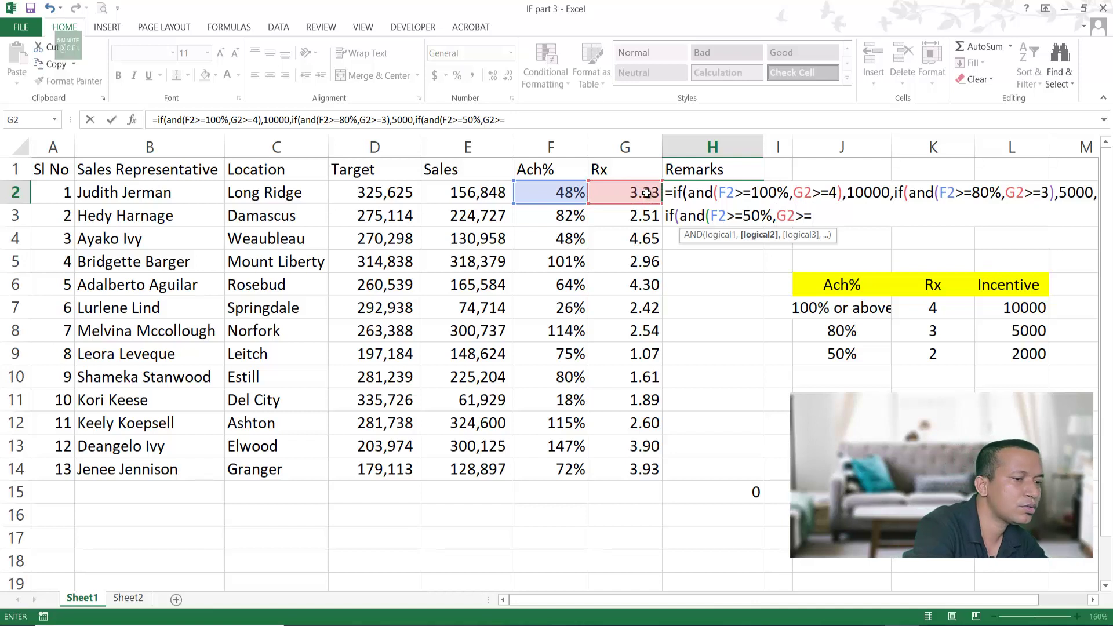
pyautogui.write('2)')
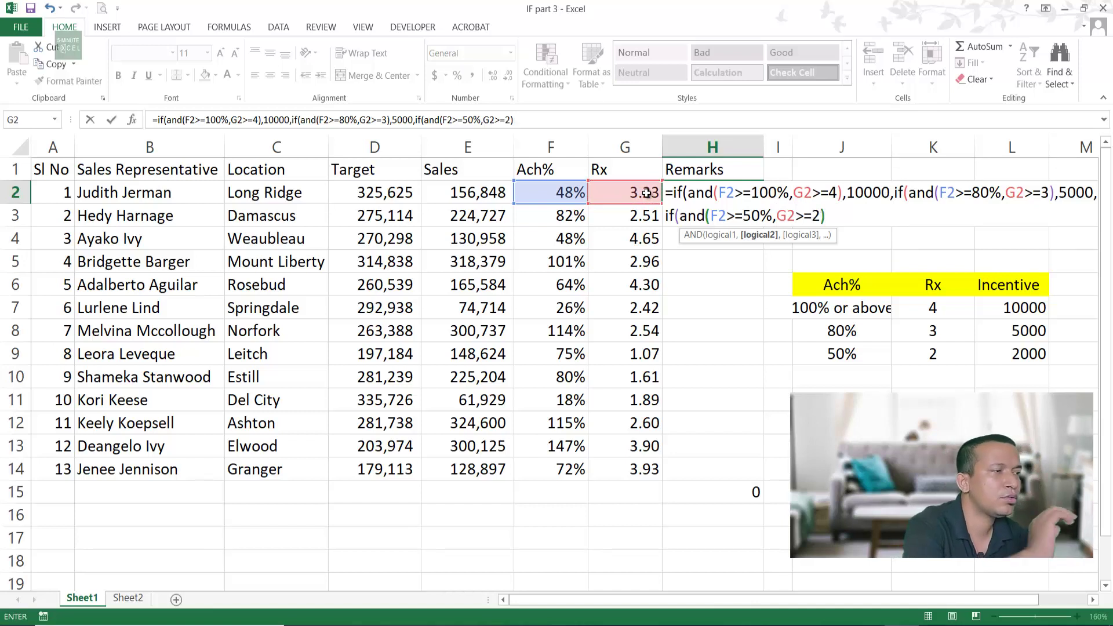
pyautogui.write(',')
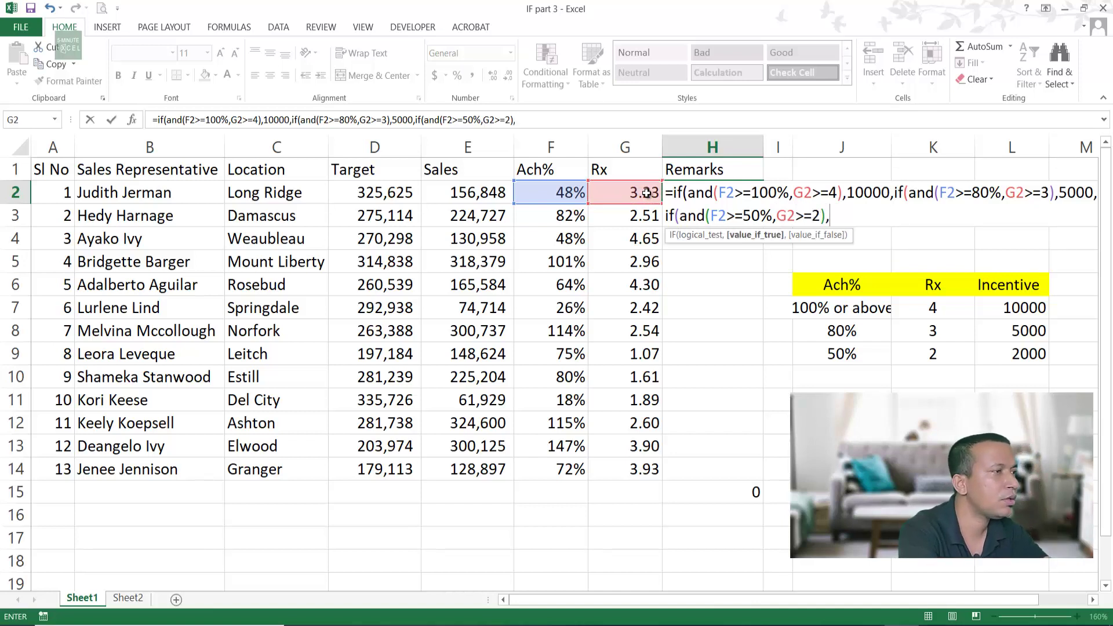
pyautogui.write('20')
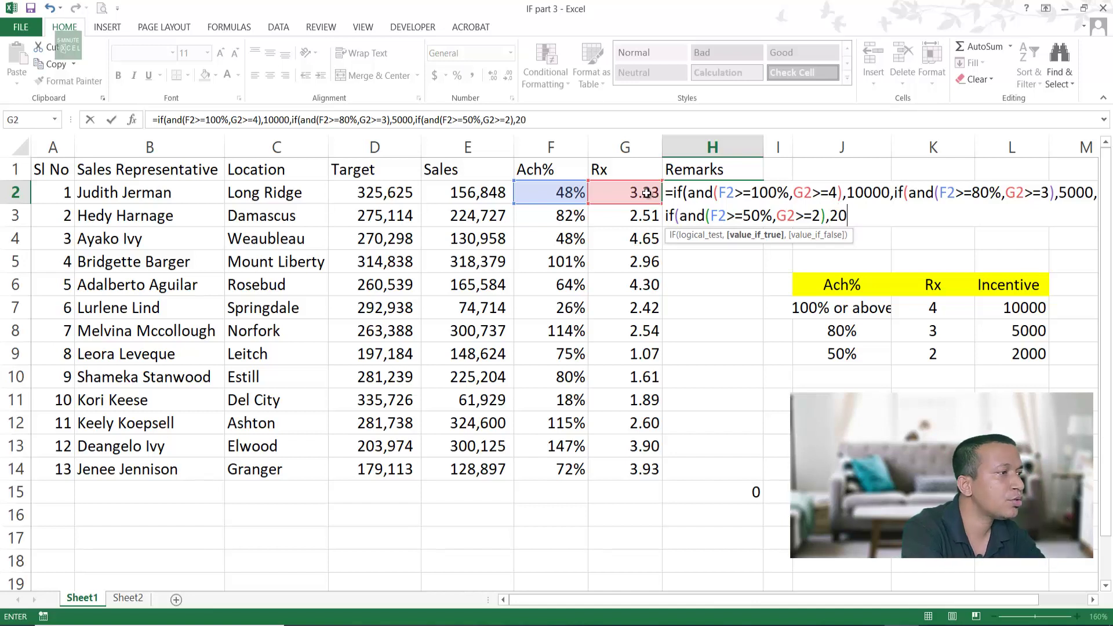
pyautogui.write('00,')
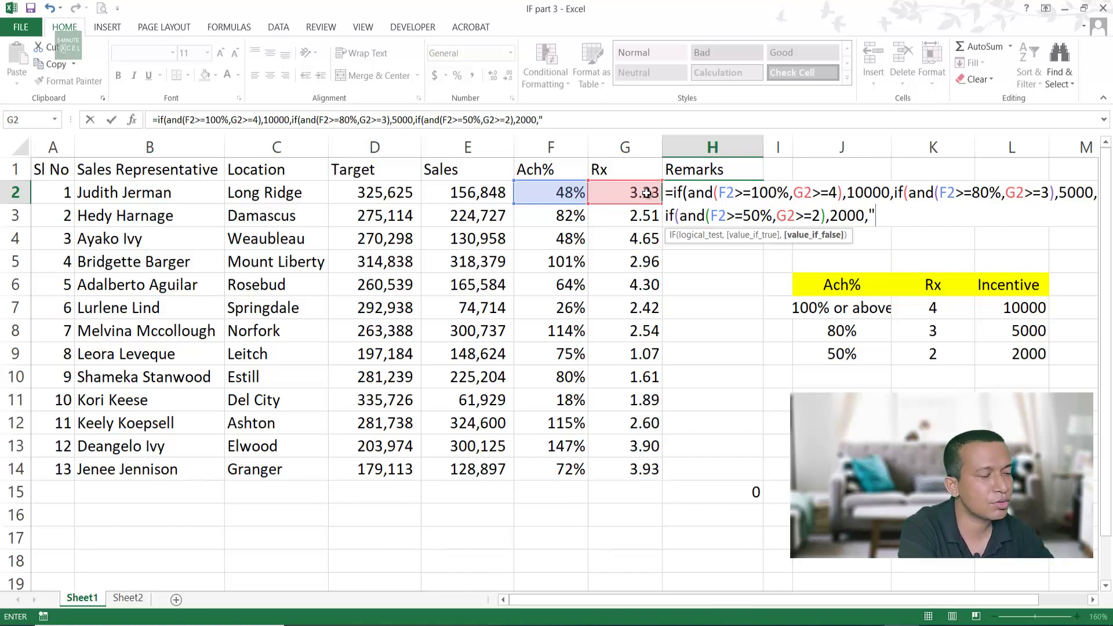
# - Finish H2 with a "Not Qualified" fallback, trim surplus brackets, and commit it
pyautogui.write('Not Q')
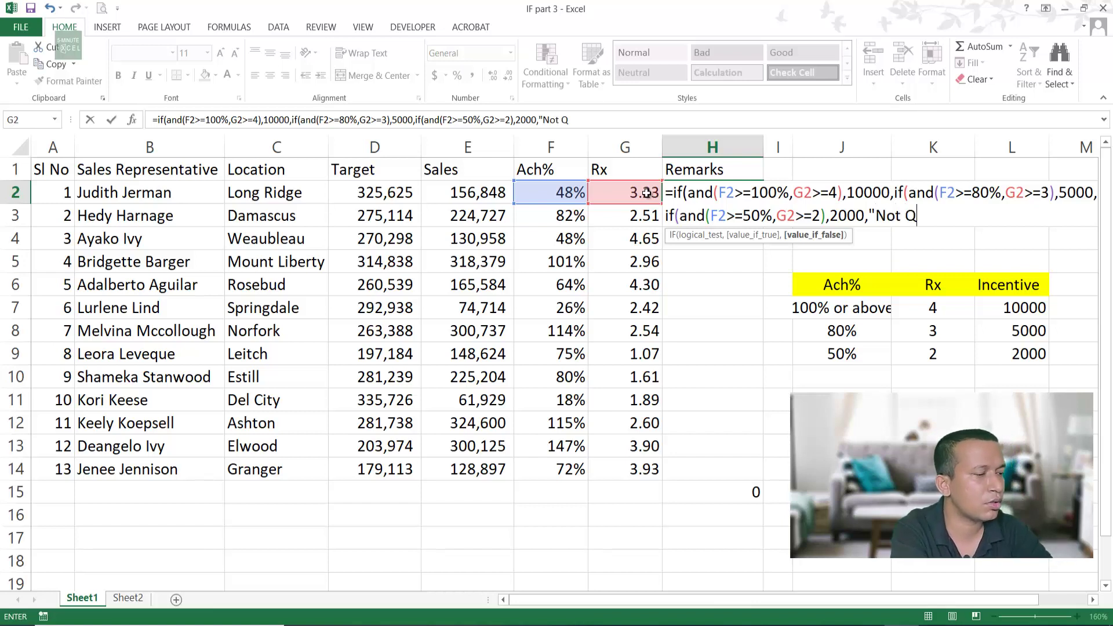
pyautogui.write('uali')
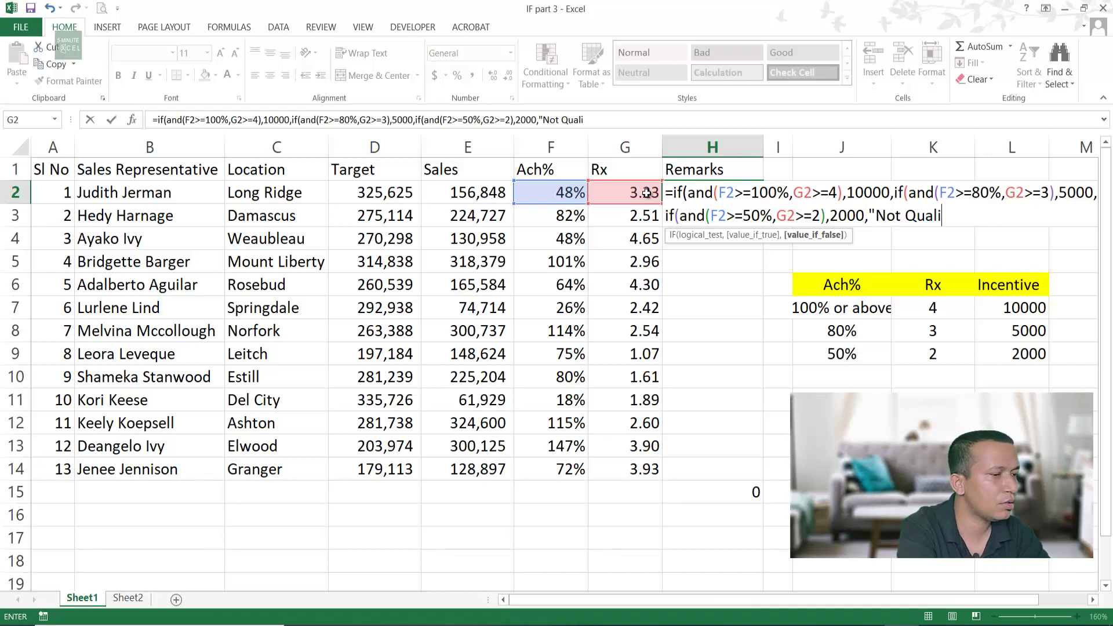
pyautogui.write('fied"')
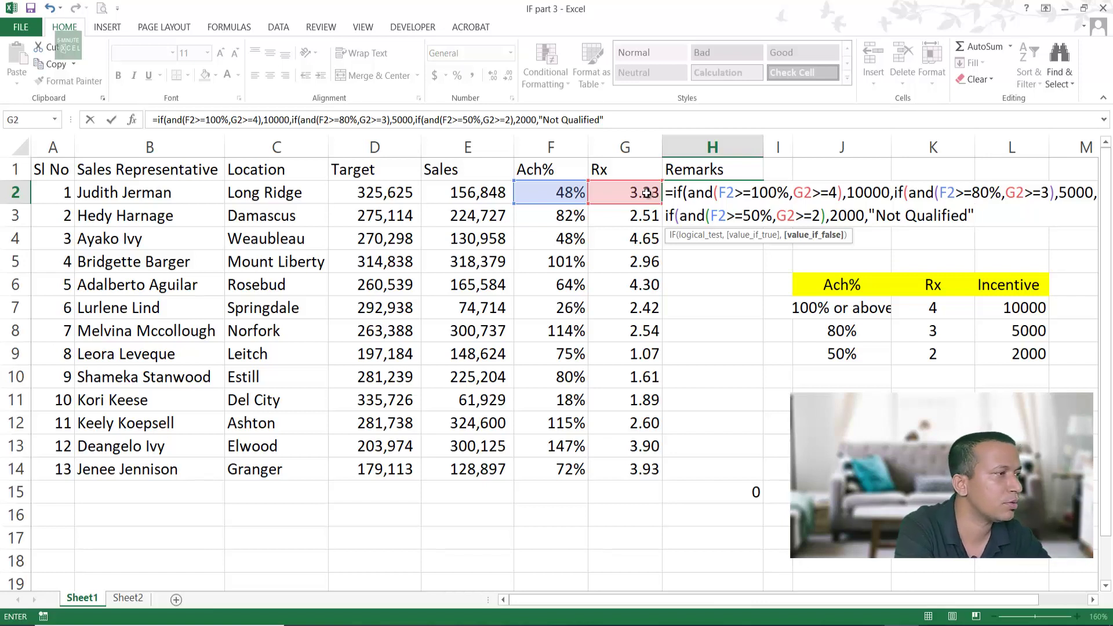
pyautogui.write(')')
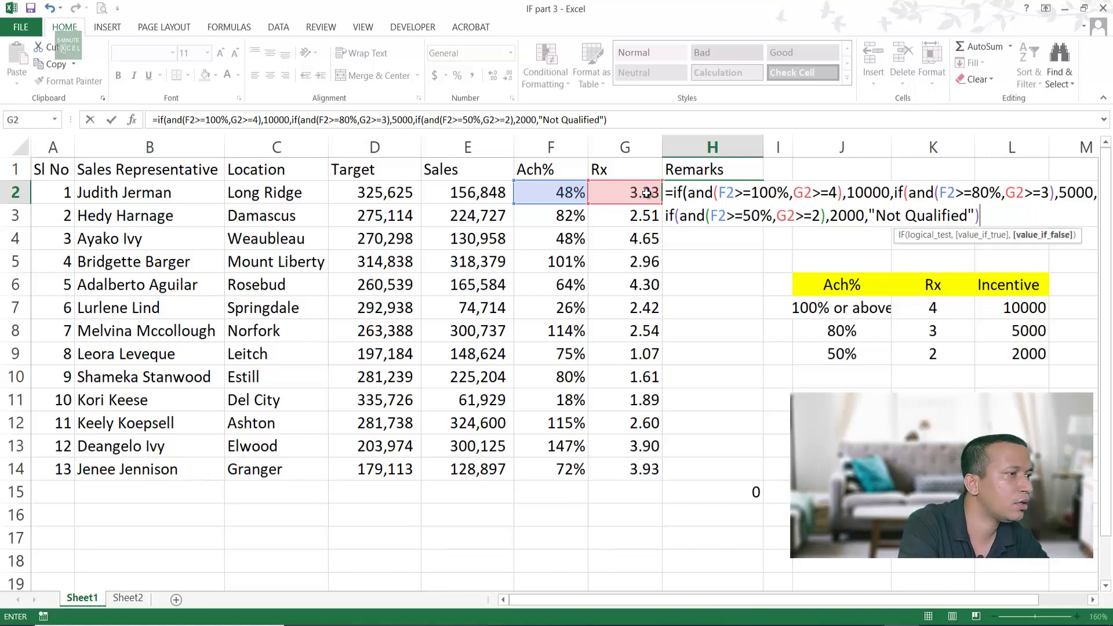
pyautogui.write(')')
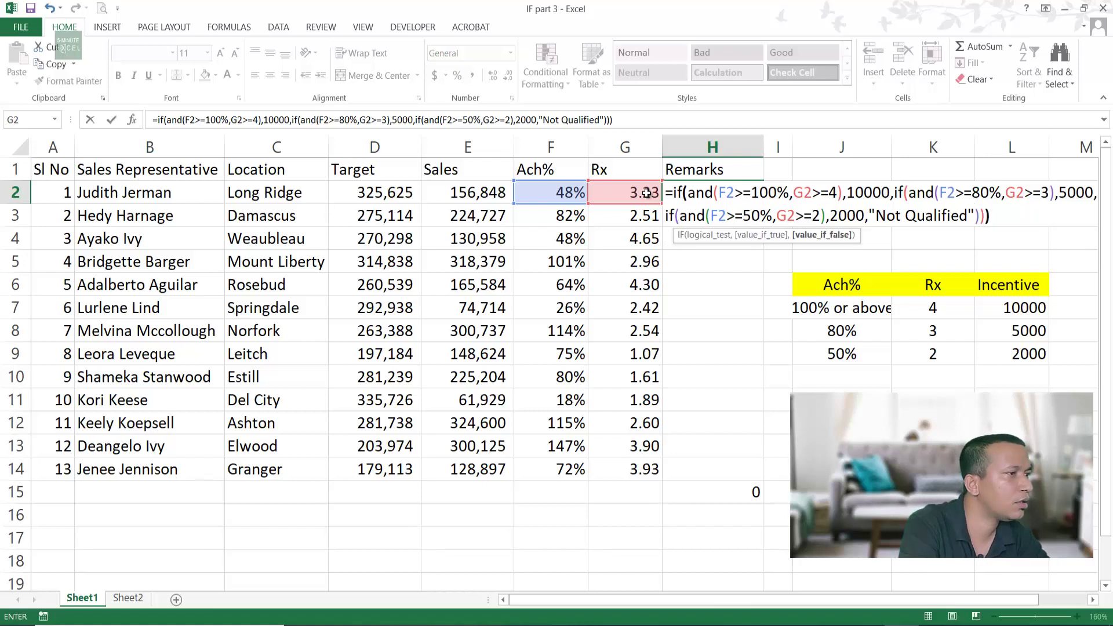
pyautogui.write(')')
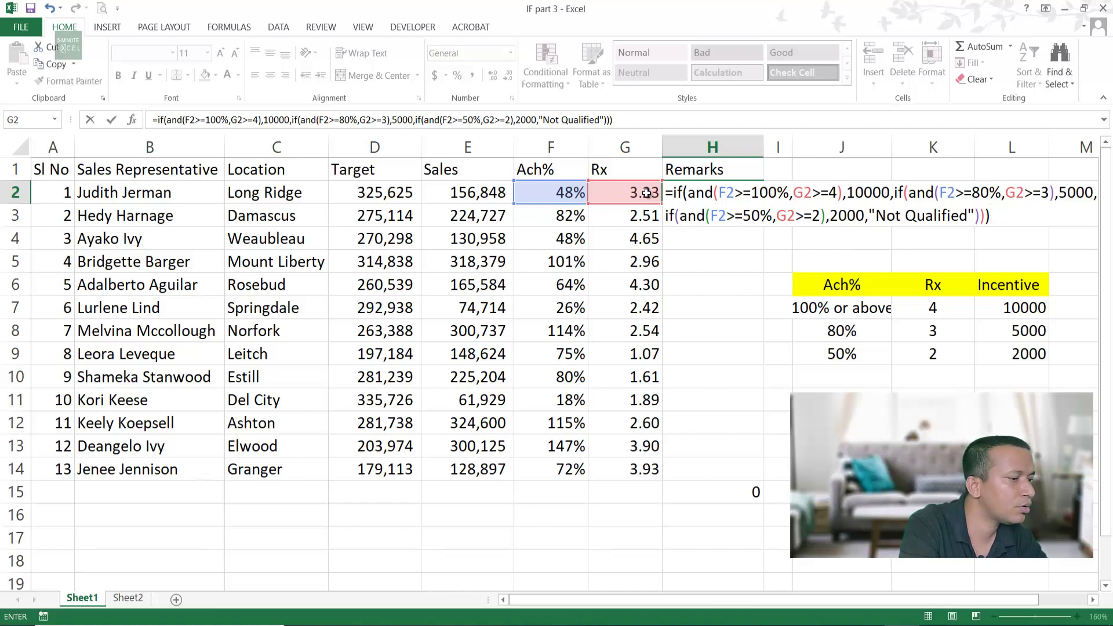
pyautogui.write(')')
pyautogui.press('BackSpace')
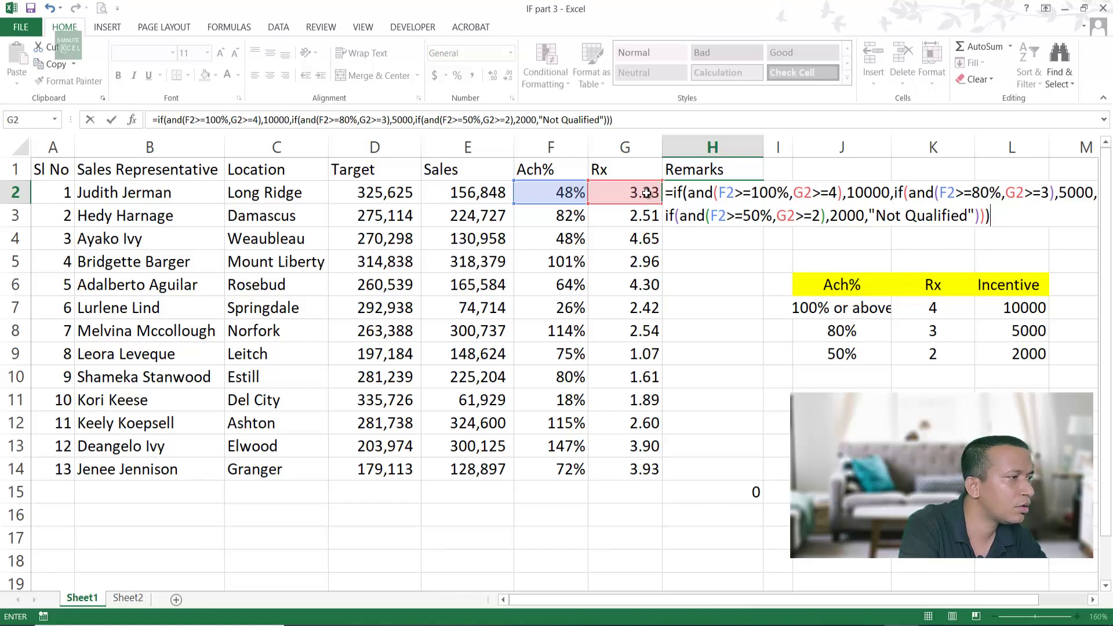
pyautogui.press('BackSpace')
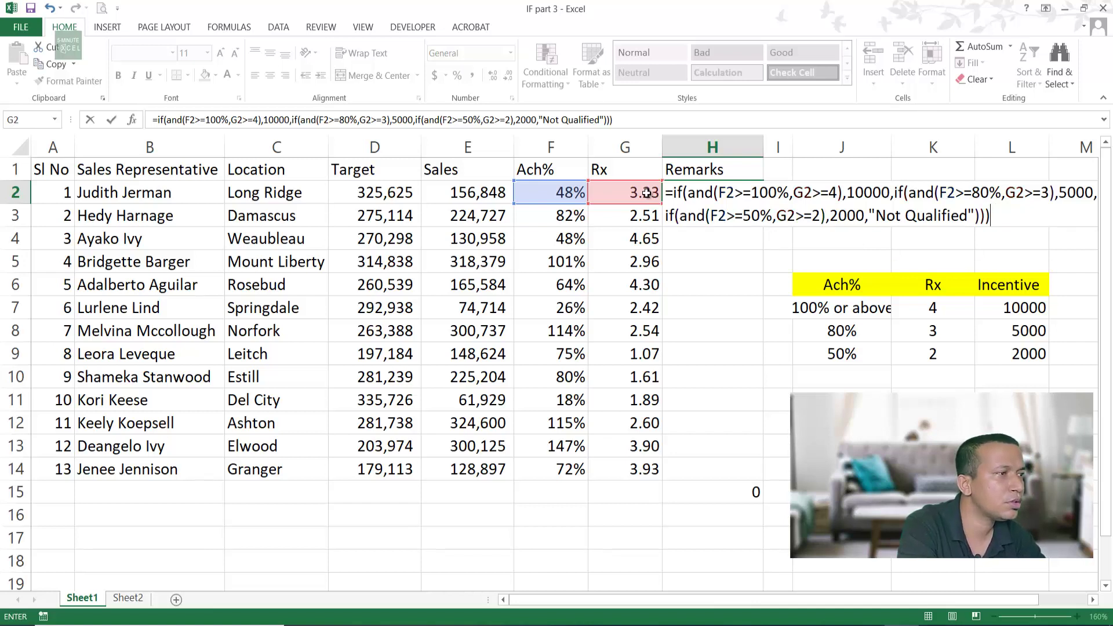
pyautogui.press('Return')
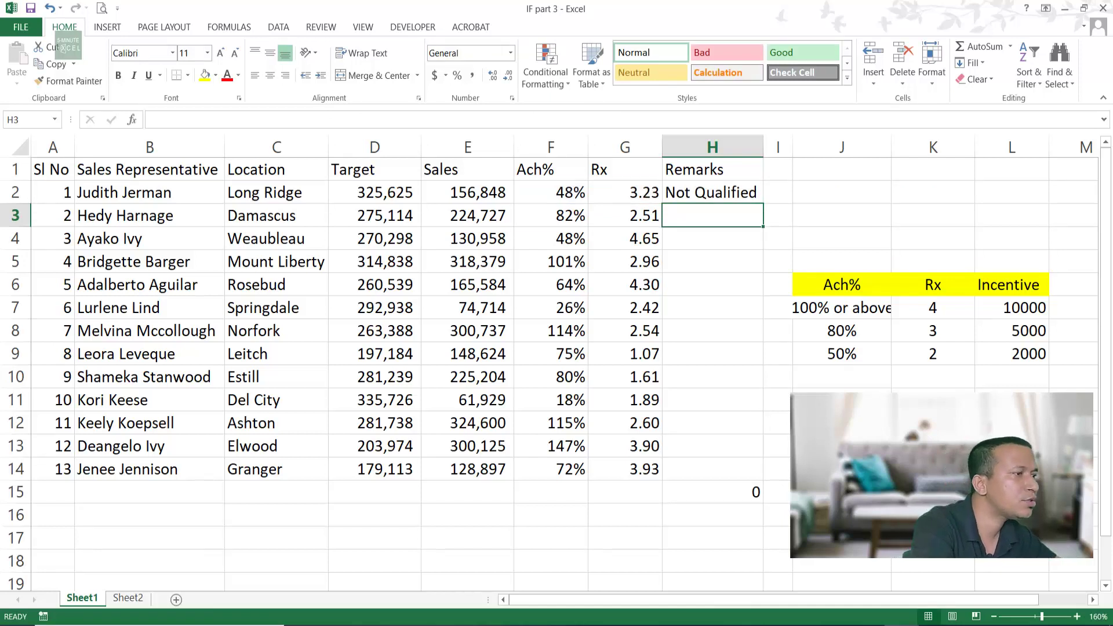
pyautogui.click(933, 469)
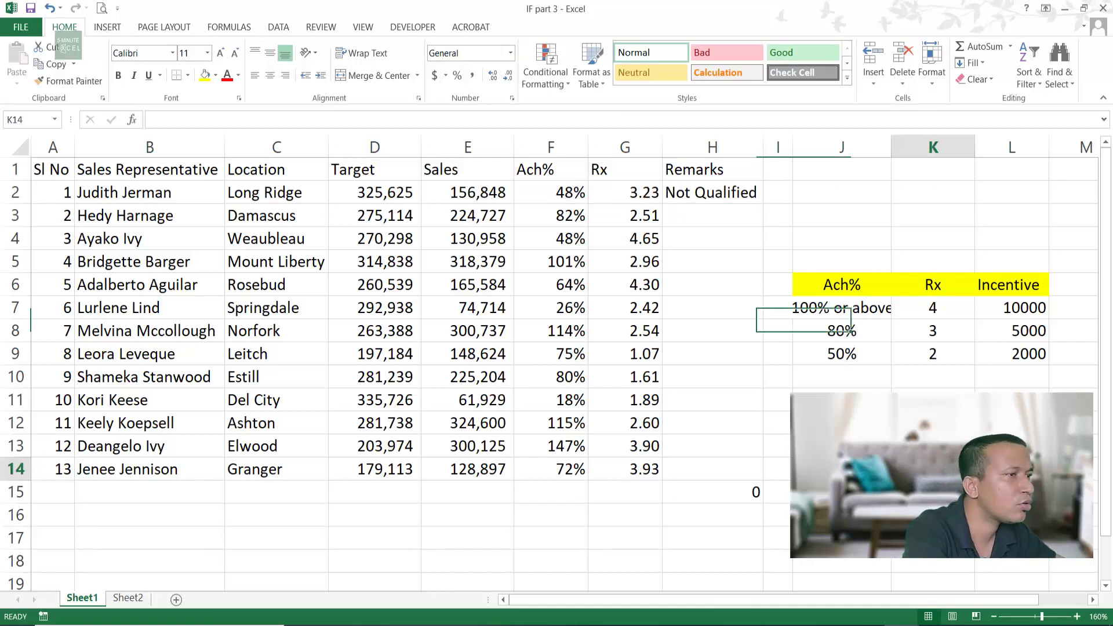
pyautogui.click(568, 194)
pyautogui.click(842, 371)
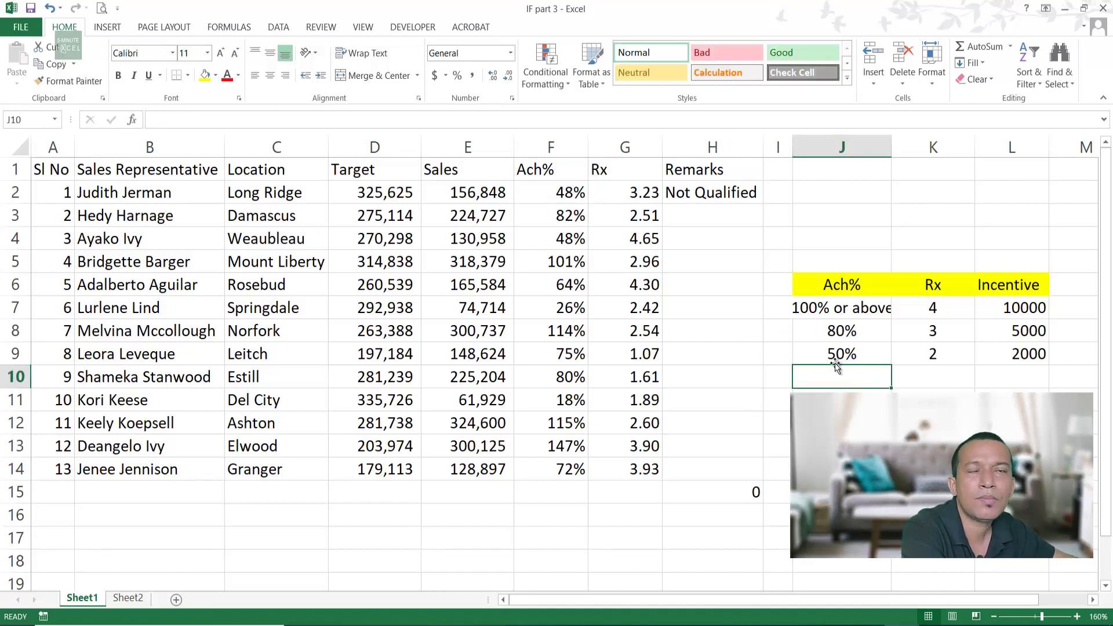
pyautogui.click(638, 197)
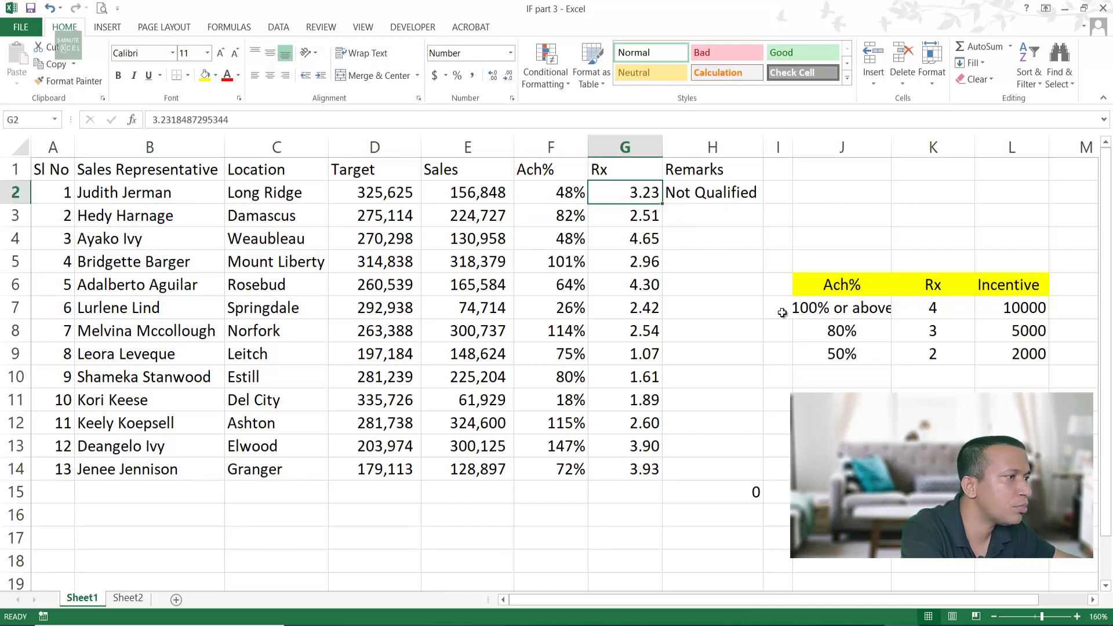
pyautogui.click(943, 331)
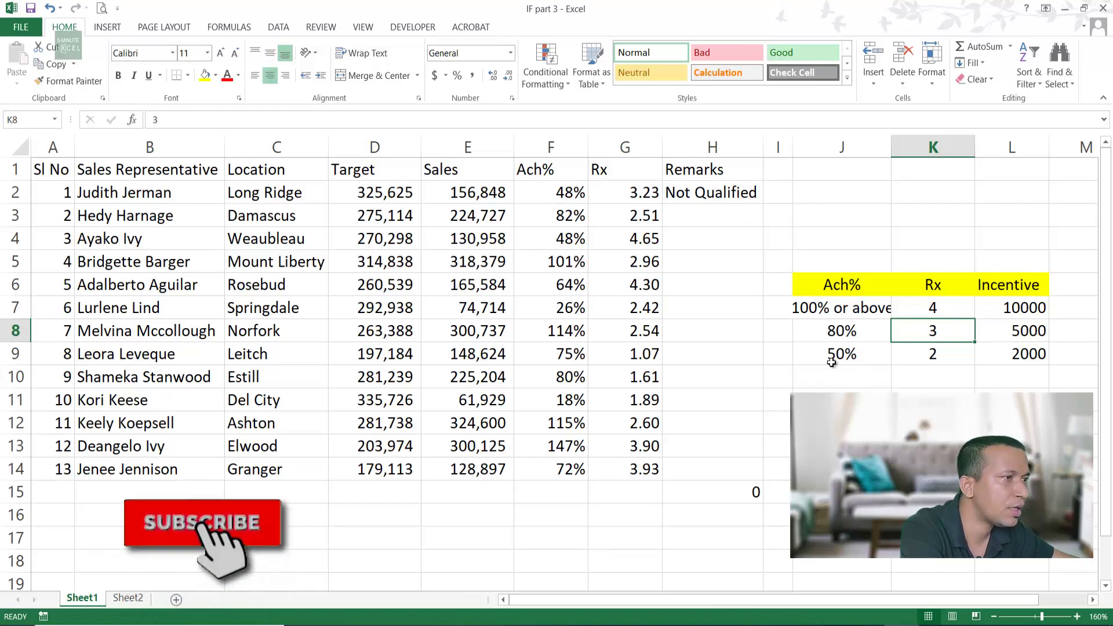
pyautogui.click(857, 375)
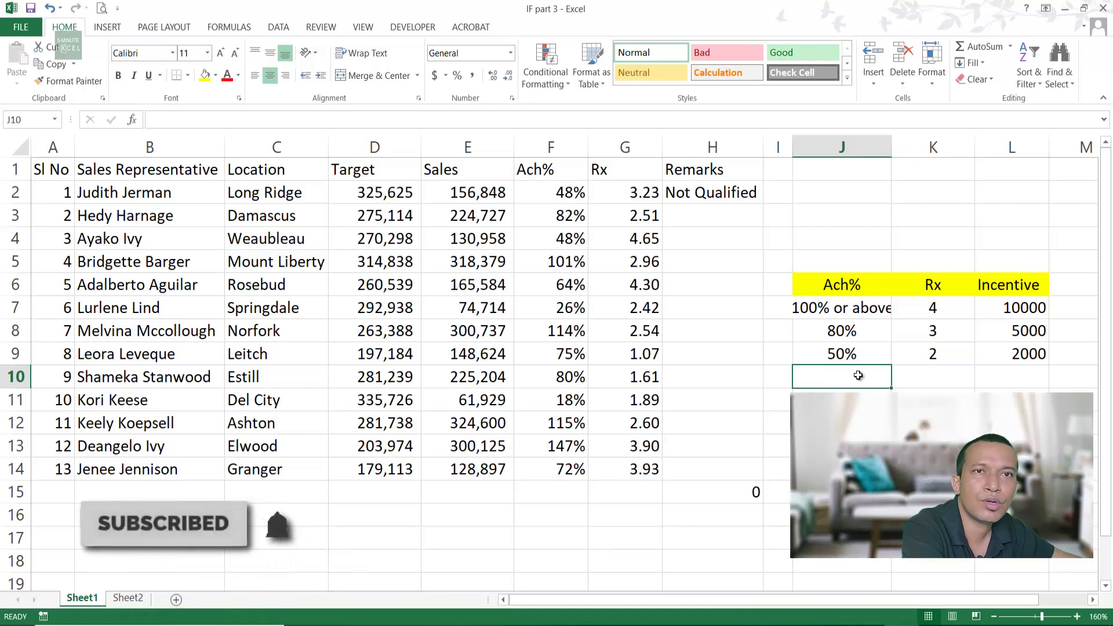
# - Copy the H2 incentive formula into H3 after reviewing the first rep's values
pyautogui.click(922, 327)
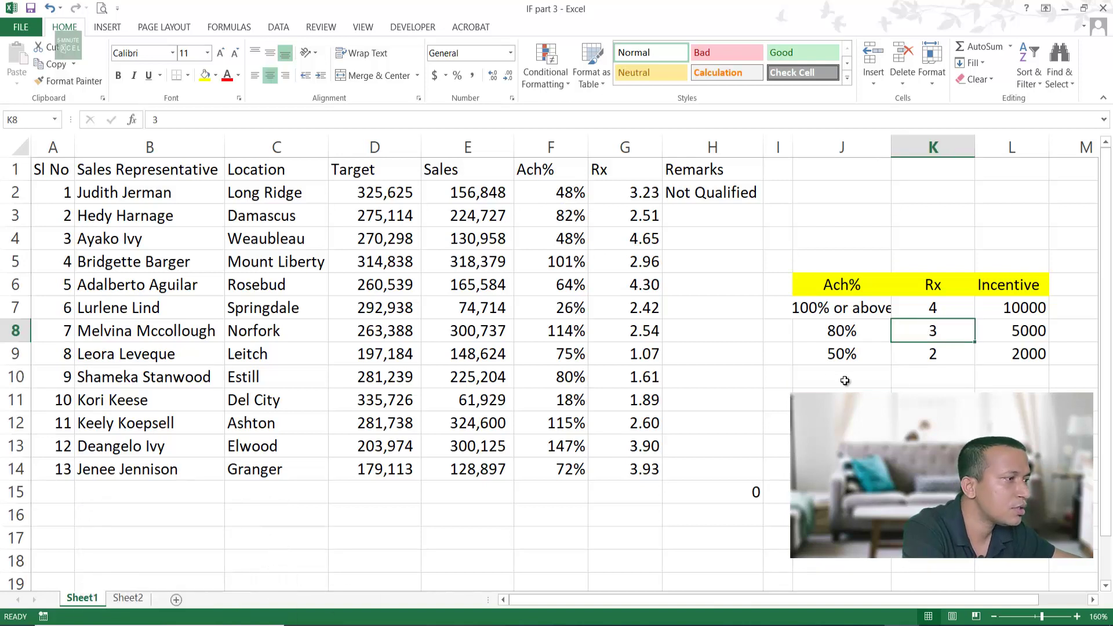
pyautogui.moveTo(552, 186); pyautogui.dragTo(631, 186)
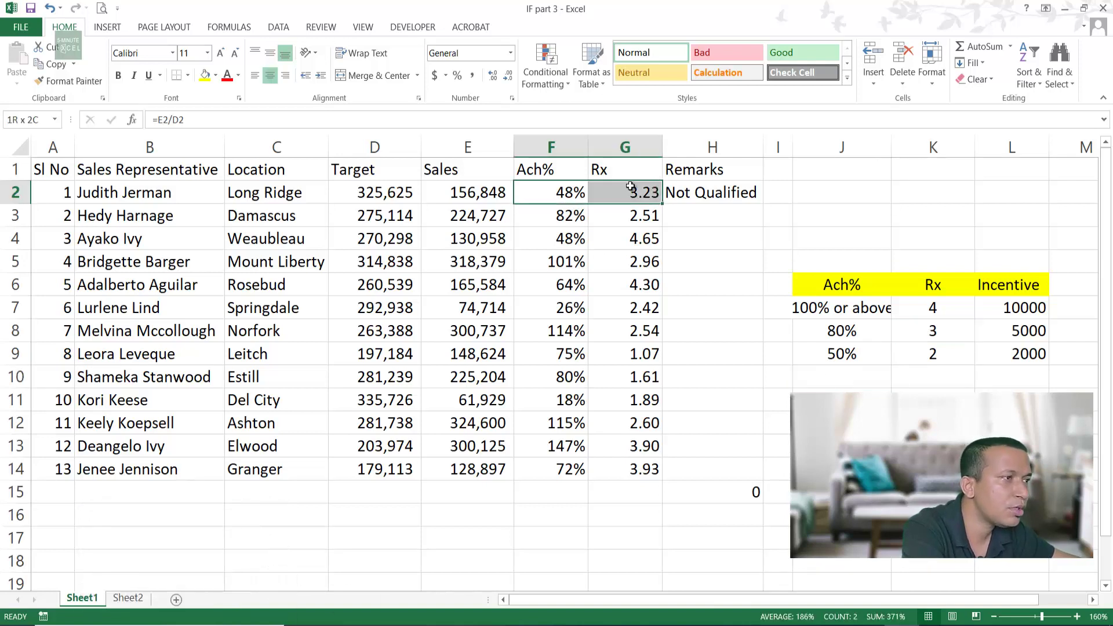
pyautogui.click(733, 197)
pyautogui.moveTo(762, 206); pyautogui.dragTo(753, 224)
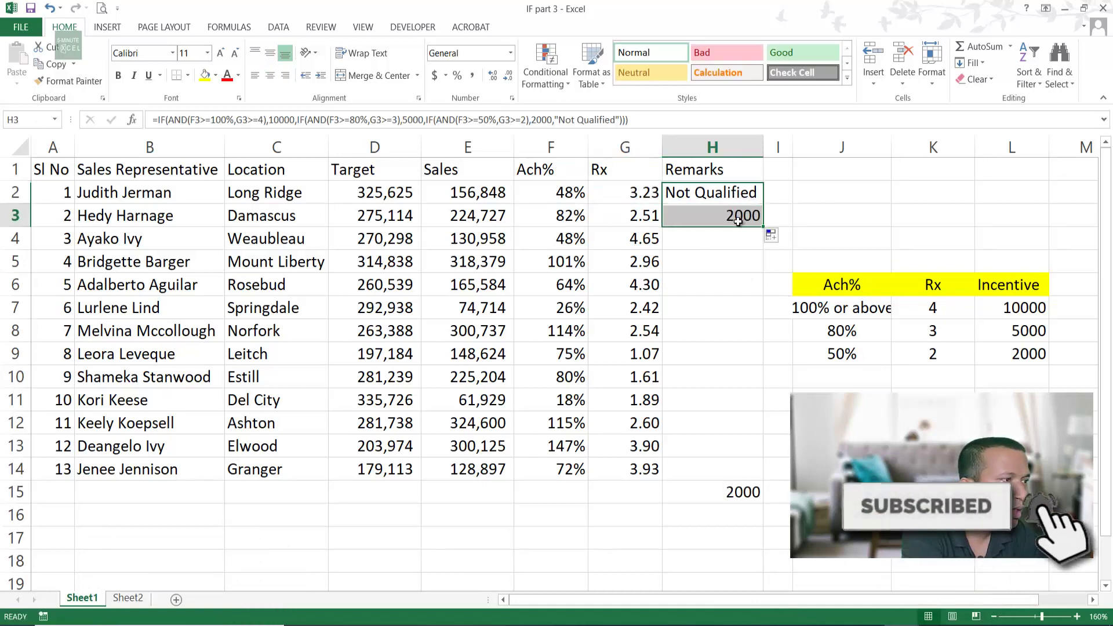
pyautogui.click(748, 216)
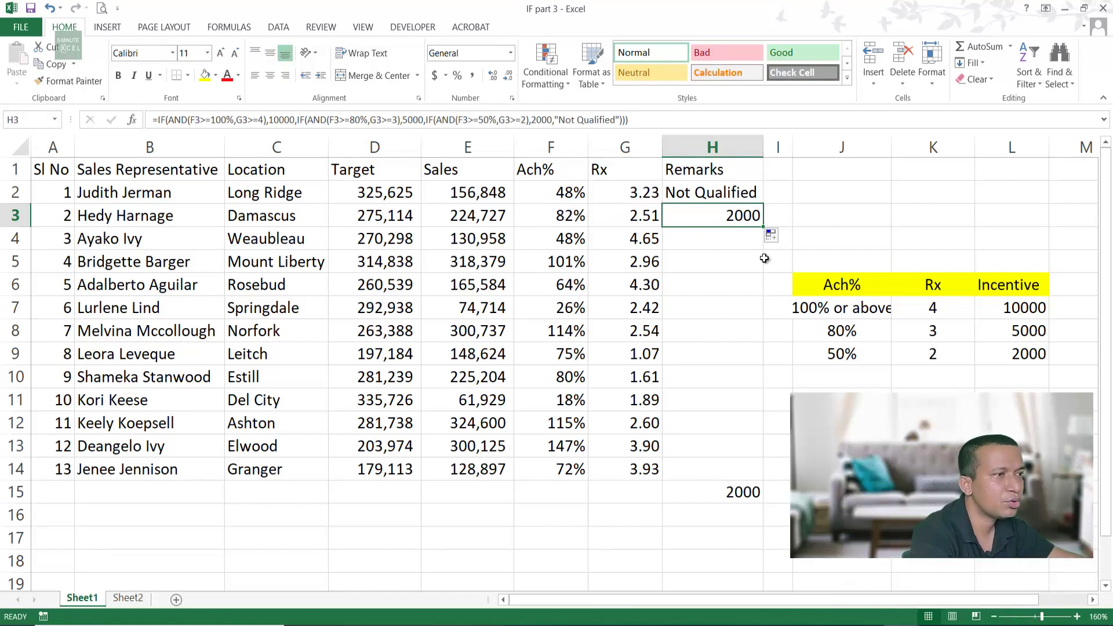
# - Match H3's 82% achievement to the 50%/Rx 2 tier paying 2000, then fill down to H14
pyautogui.click(578, 215)
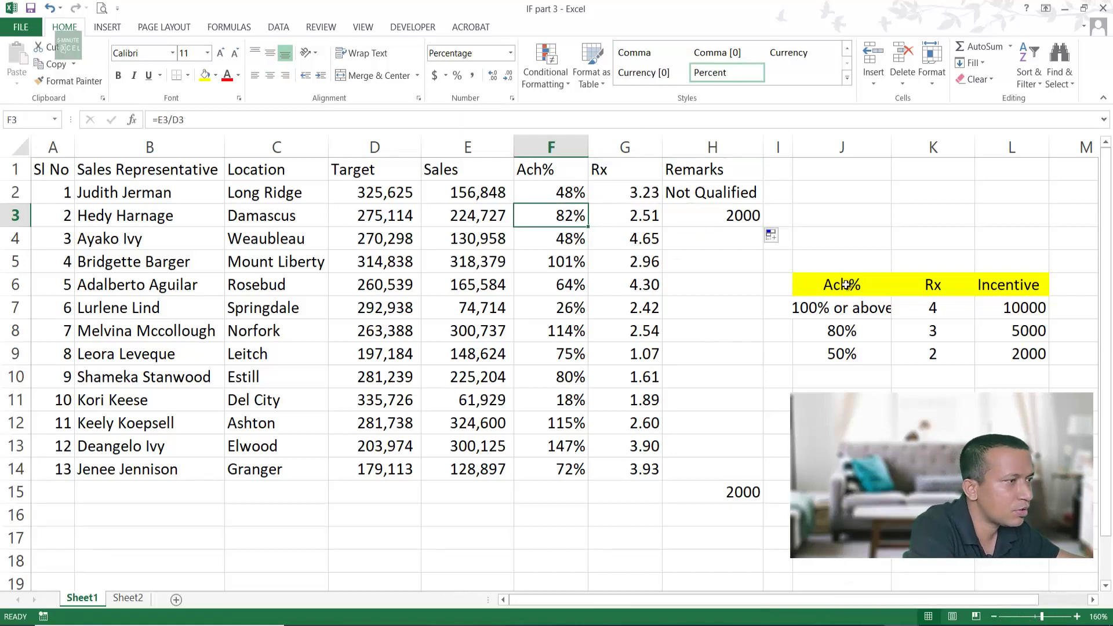
pyautogui.click(874, 330)
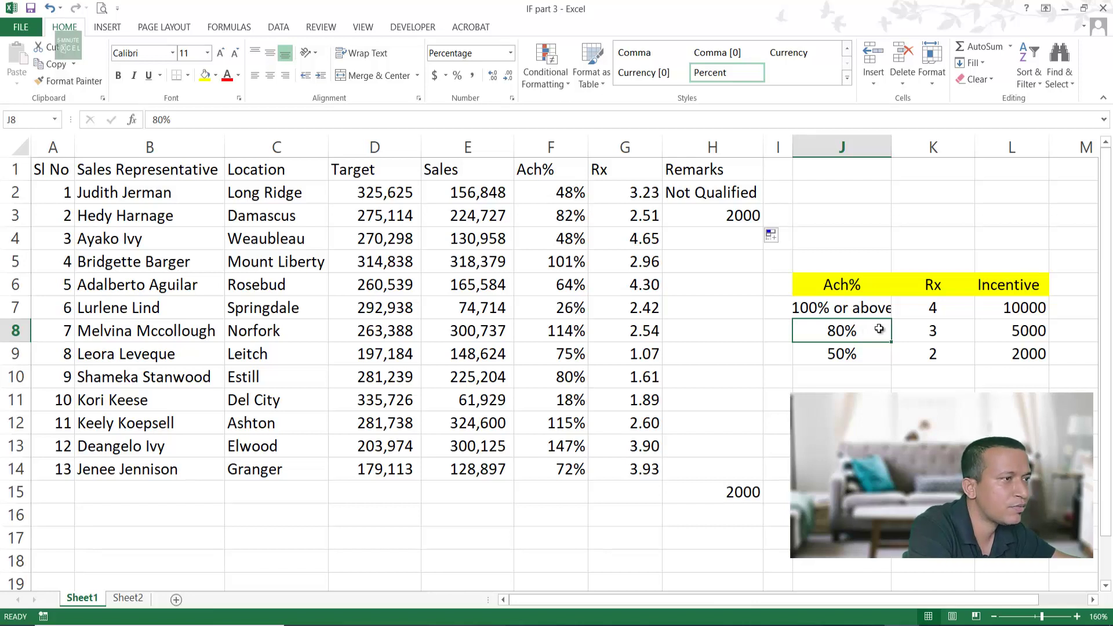
pyautogui.click(939, 360)
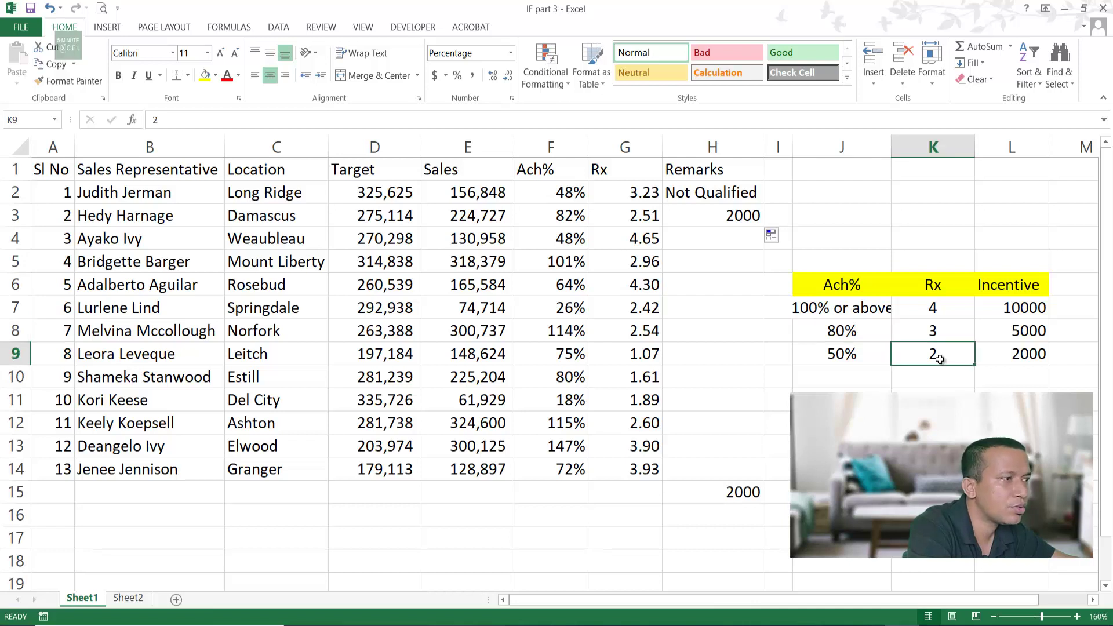
pyautogui.click(875, 332)
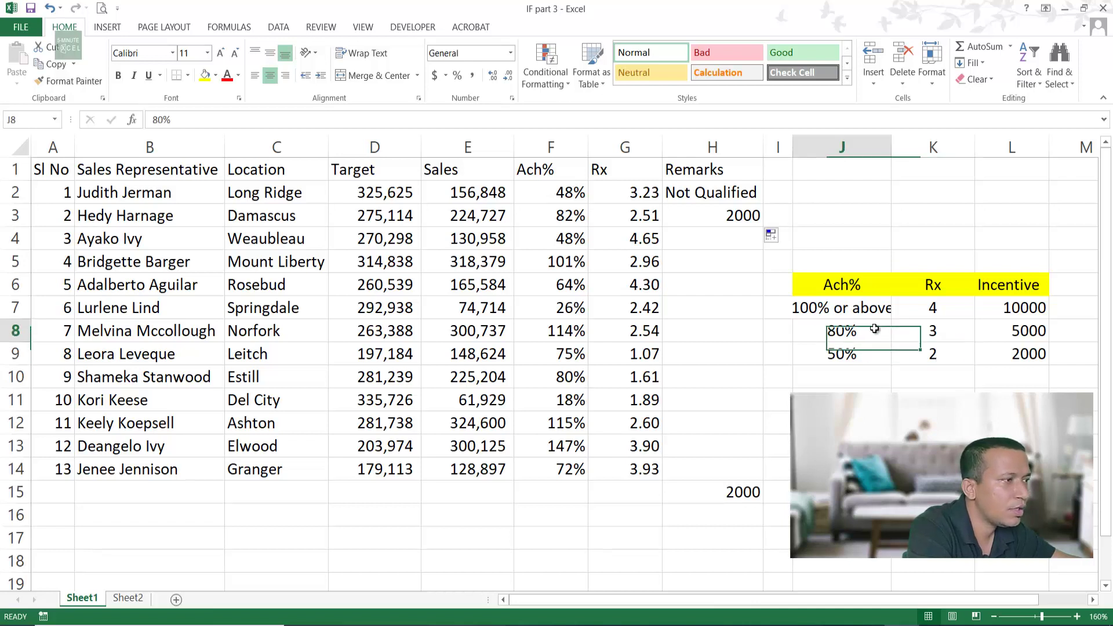
pyautogui.click(939, 356)
pyautogui.moveTo(849, 356); pyautogui.dragTo(943, 356)
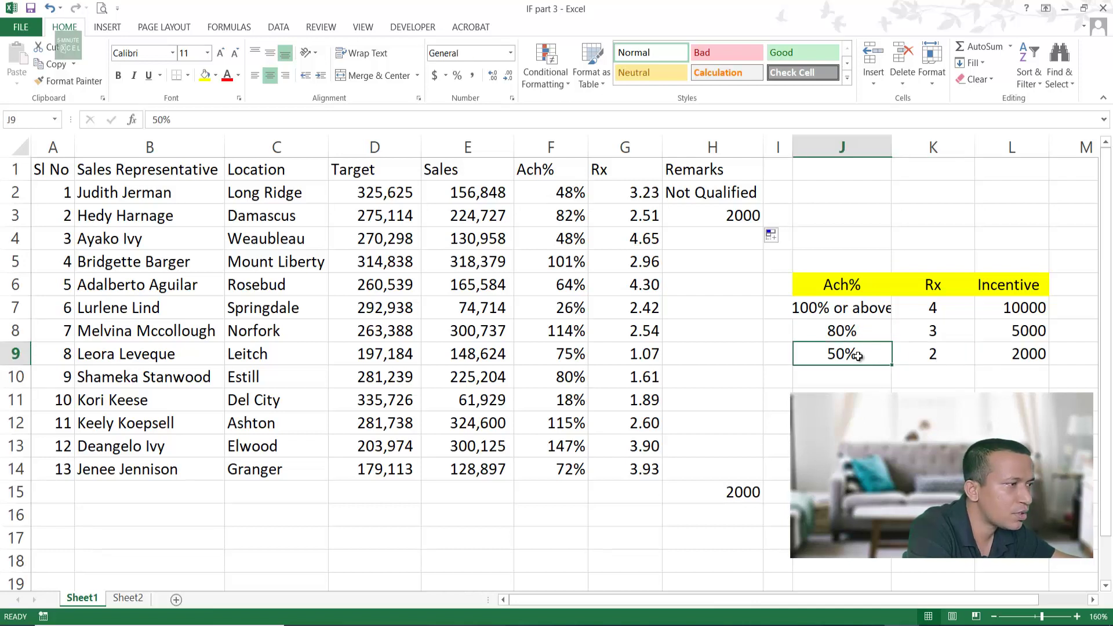
pyautogui.click(1018, 359)
pyautogui.click(733, 215)
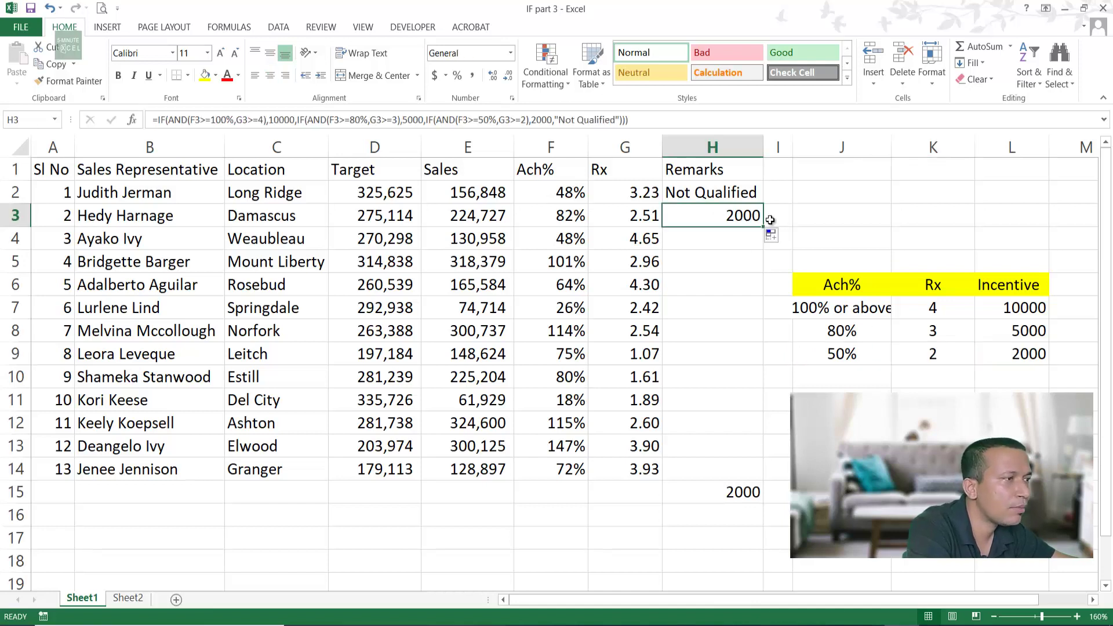
pyautogui.moveTo(763, 227); pyautogui.dragTo(771, 474)
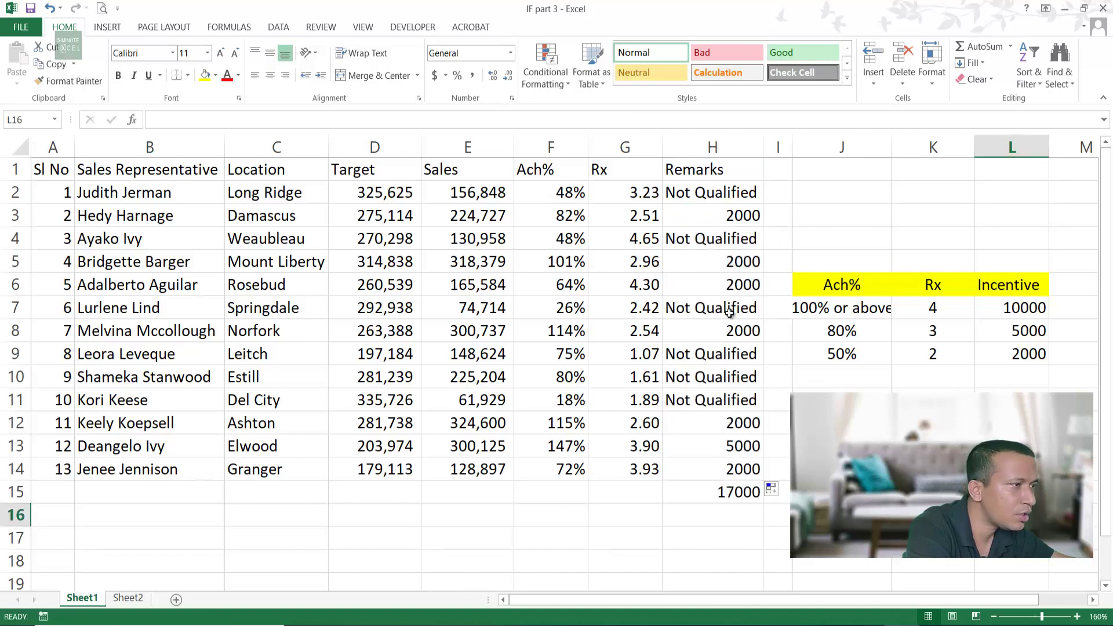
# - Verify H13's 5000 result against its 147% achievement, Rx 3.90 and the Rx 3 threshold
pyautogui.click(720, 284)
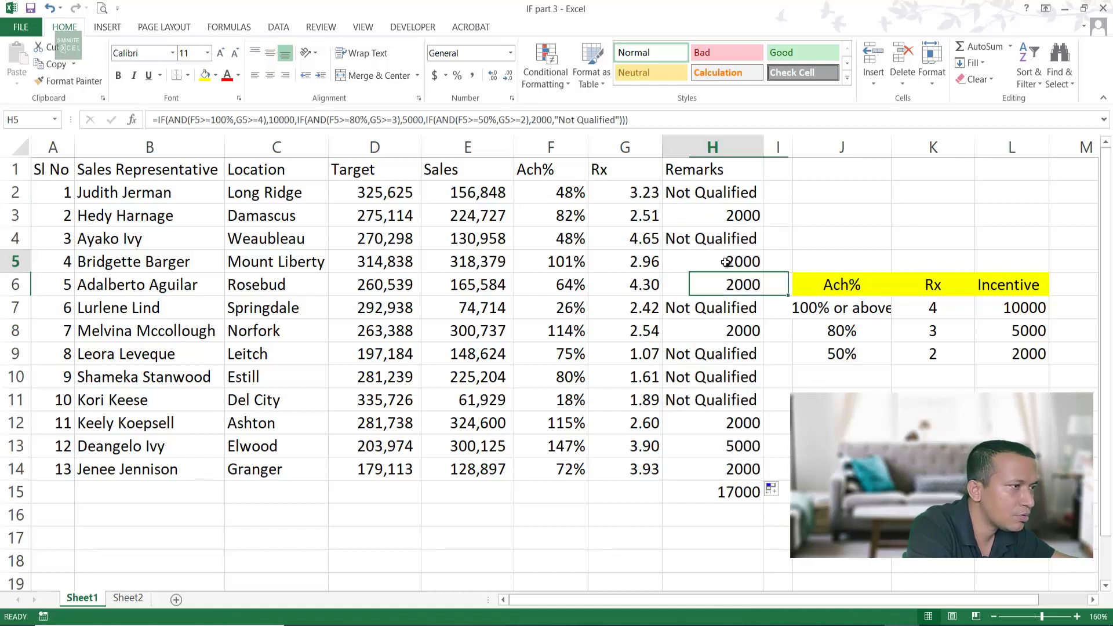
pyautogui.click(716, 330)
pyautogui.click(753, 446)
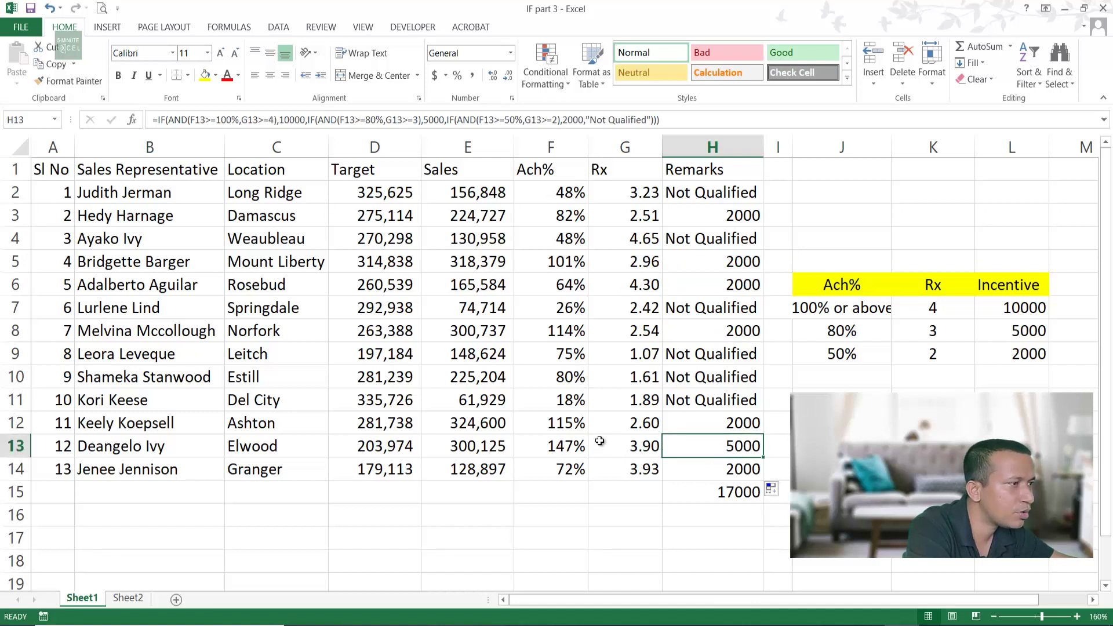
pyautogui.click(561, 445)
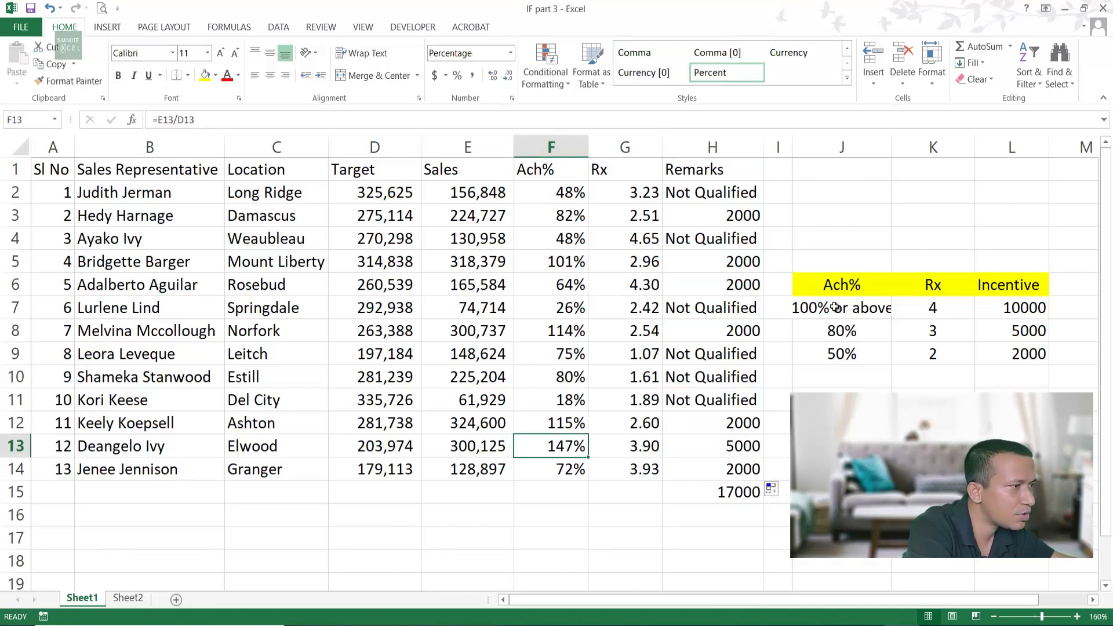
pyautogui.click(809, 305)
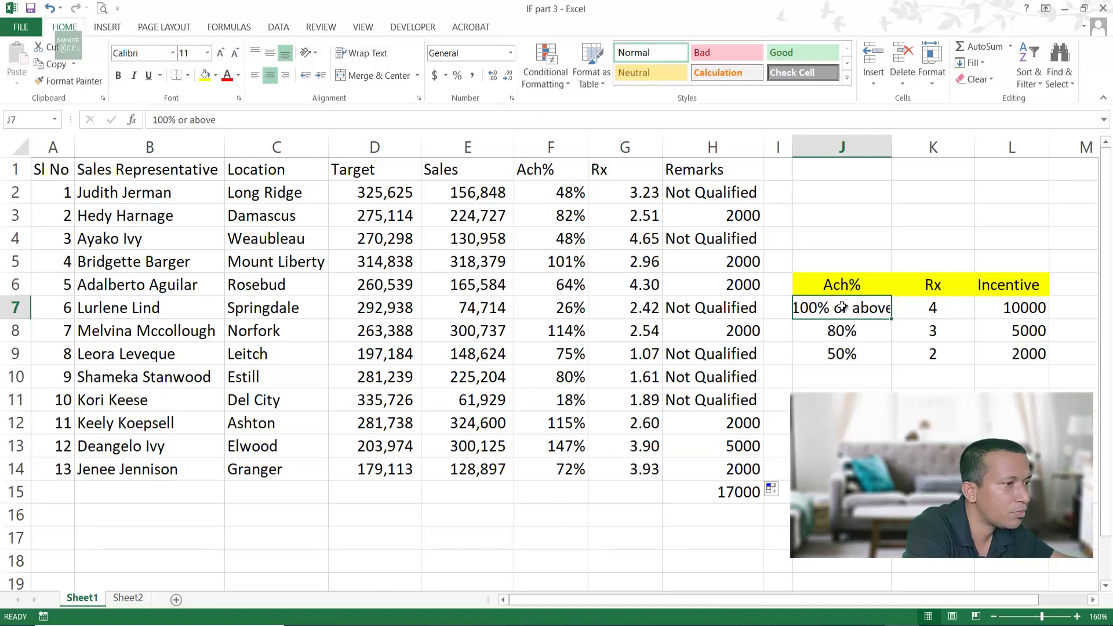
pyautogui.click(638, 450)
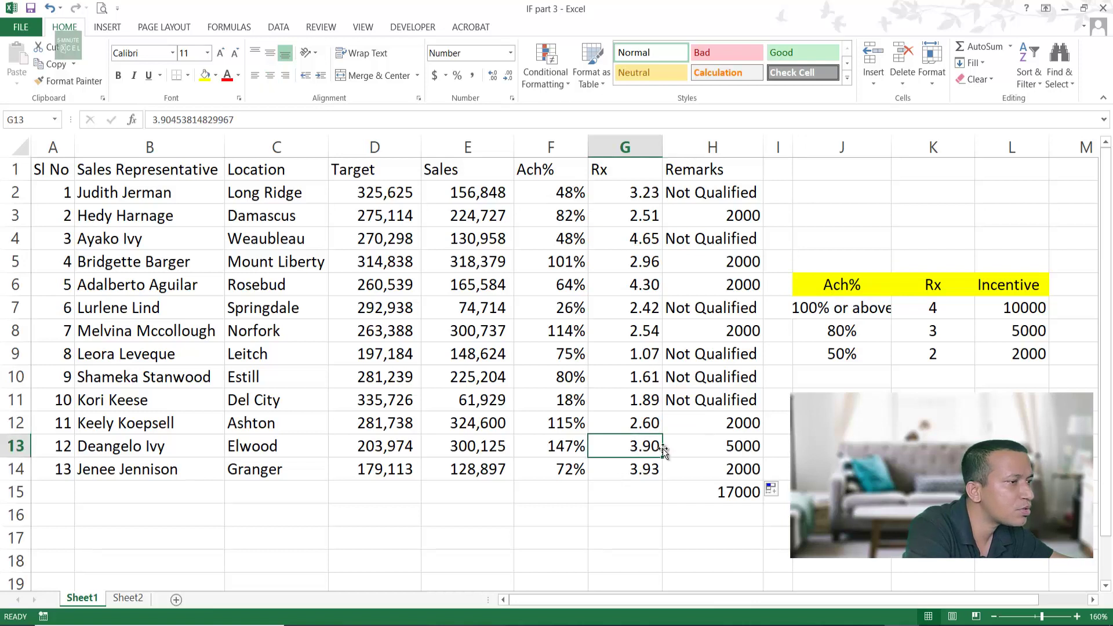
pyautogui.click(936, 333)
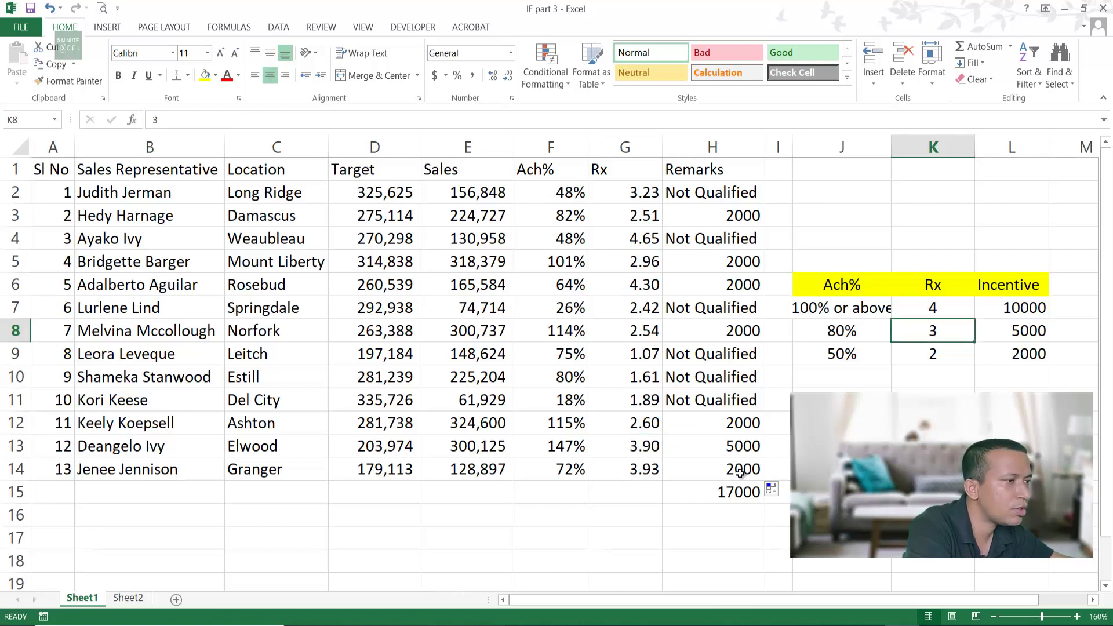
pyautogui.click(729, 447)
pyautogui.click(647, 450)
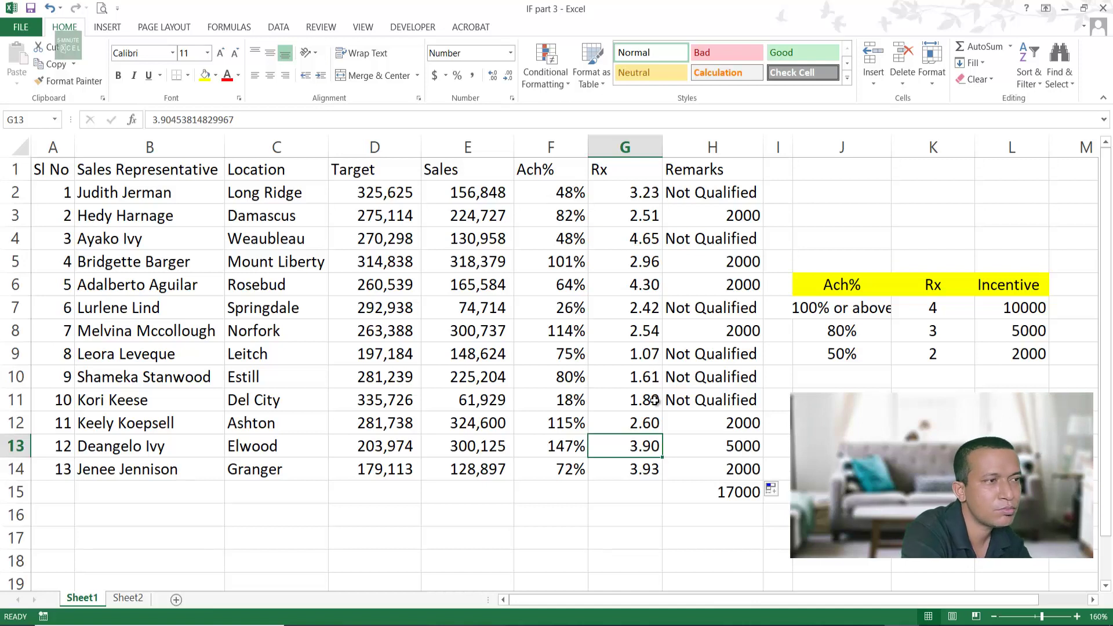
pyautogui.press('Right')
pyautogui.press('Right')
pyautogui.press('Right')
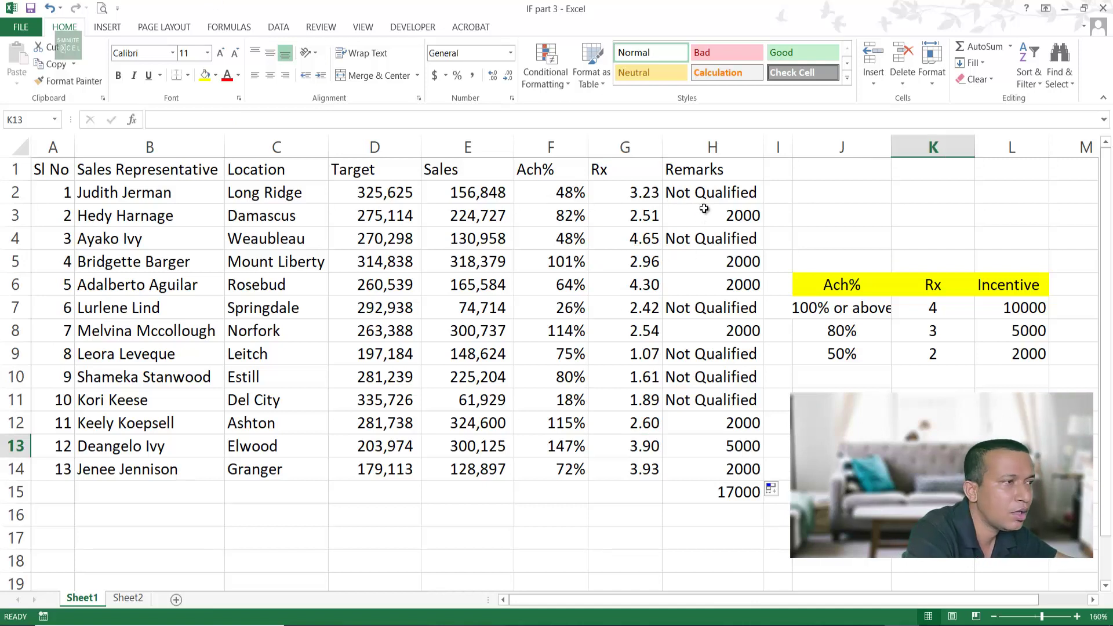
pyautogui.moveTo(709, 195); pyautogui.dragTo(727, 467)
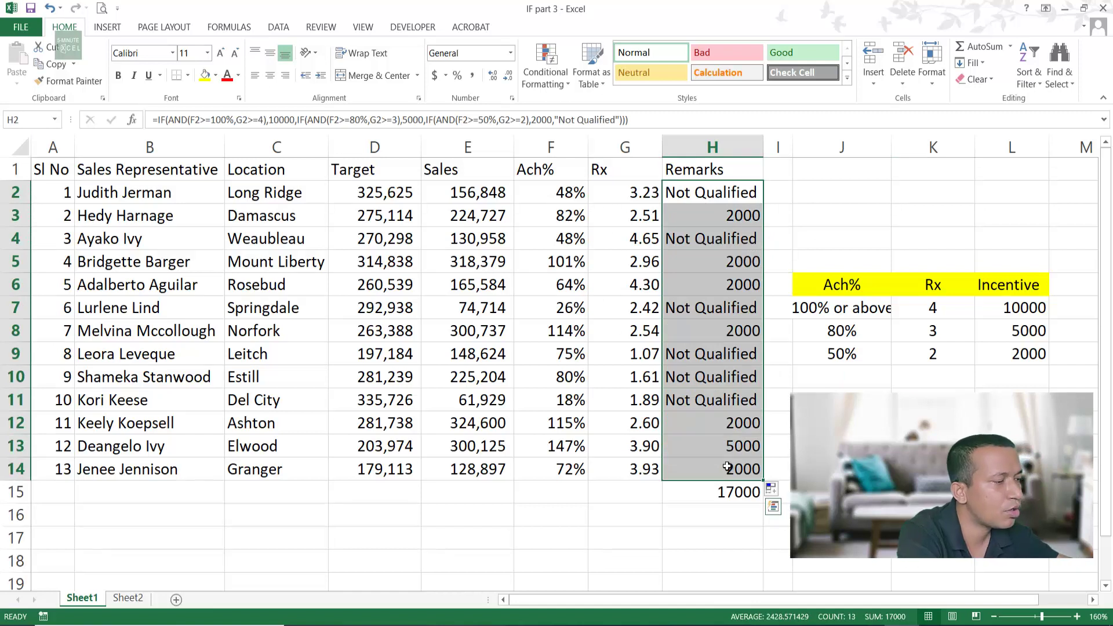
pyautogui.press('Delete')
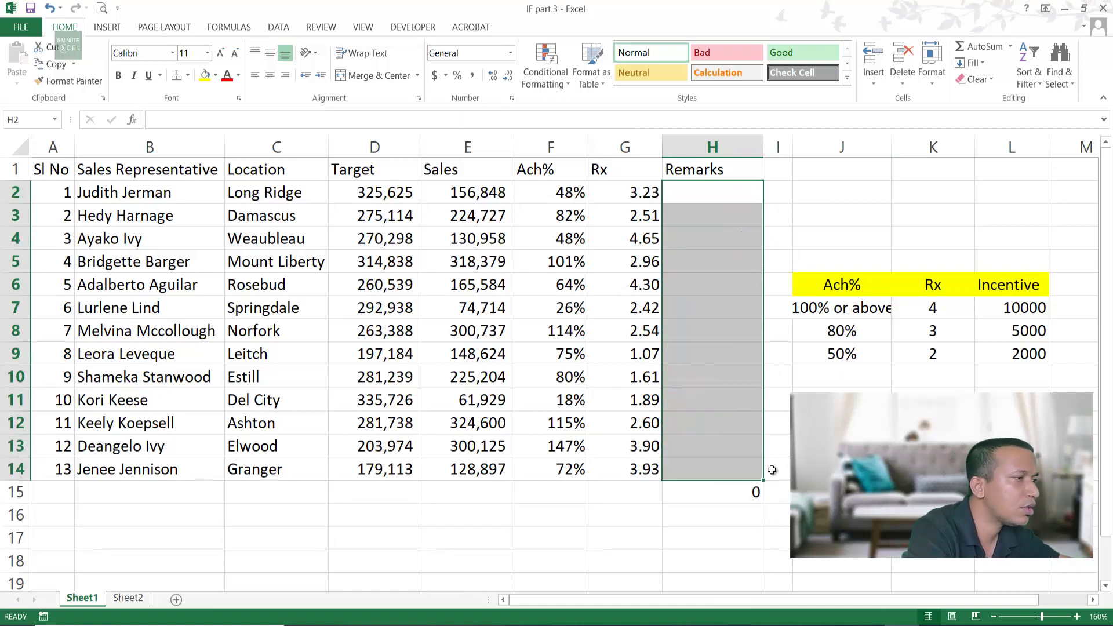
pyautogui.click(776, 447)
pyautogui.click(832, 311)
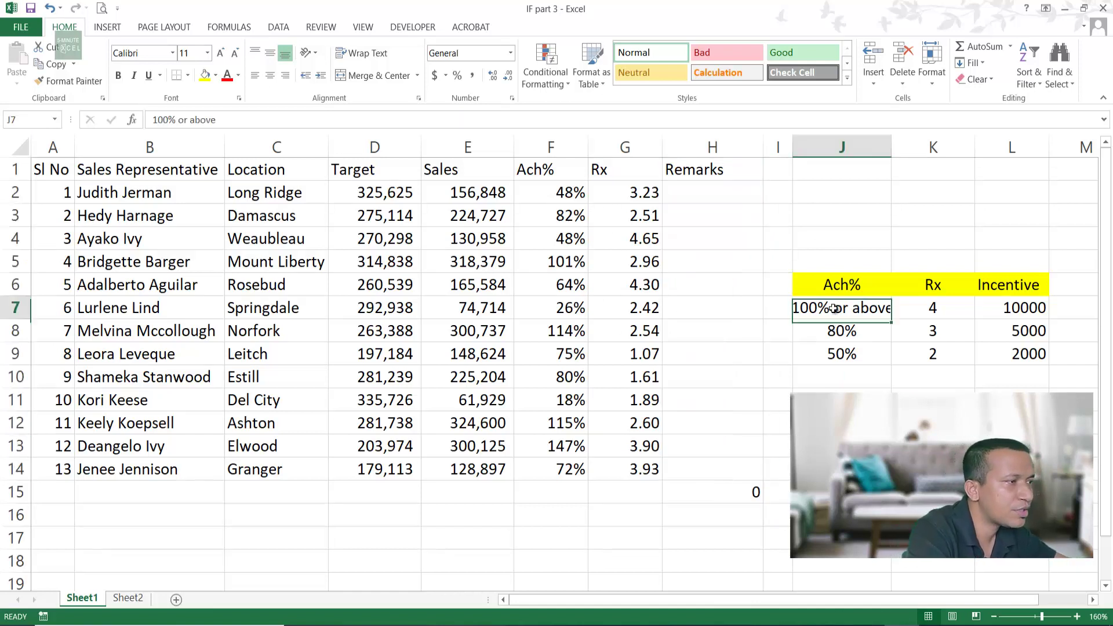
pyautogui.click(943, 311)
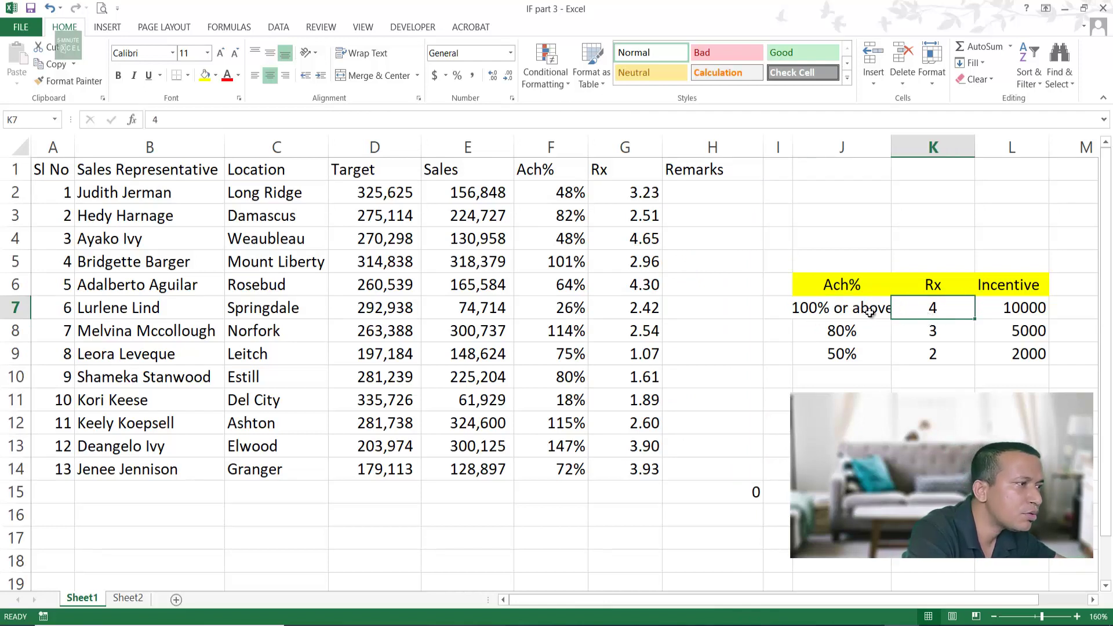
pyautogui.click(1015, 308)
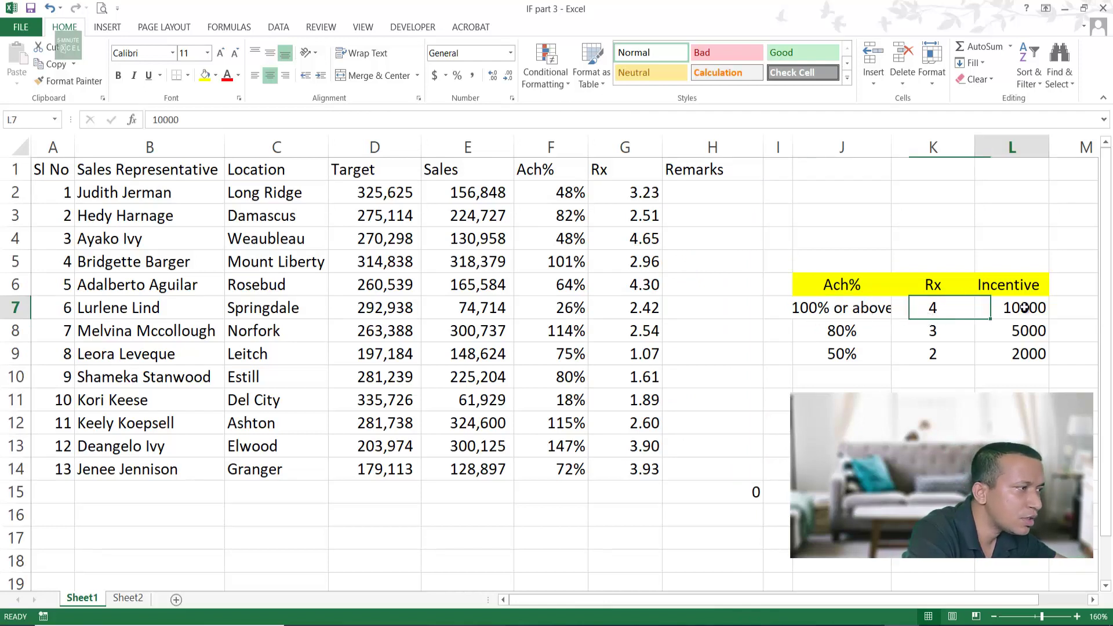
pyautogui.click(842, 310)
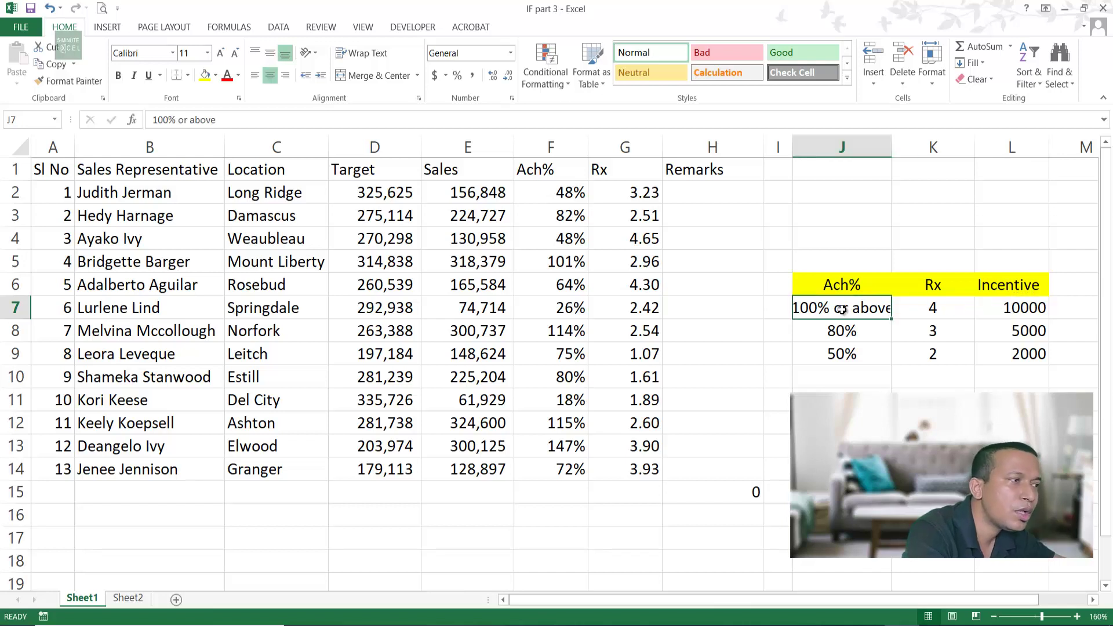
pyautogui.click(1026, 309)
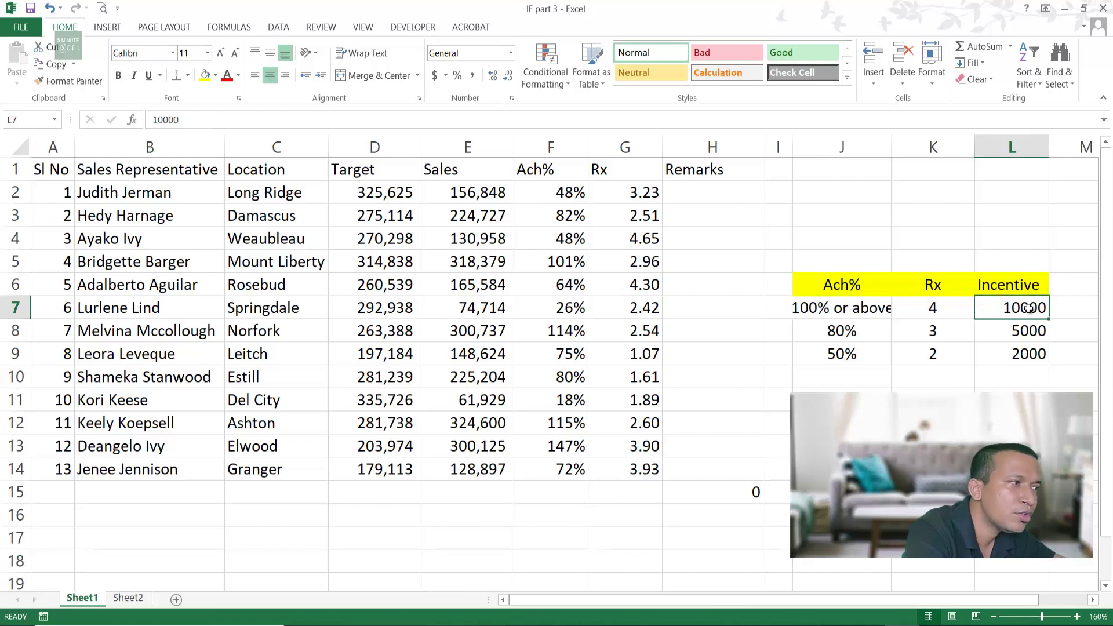
pyautogui.click(932, 311)
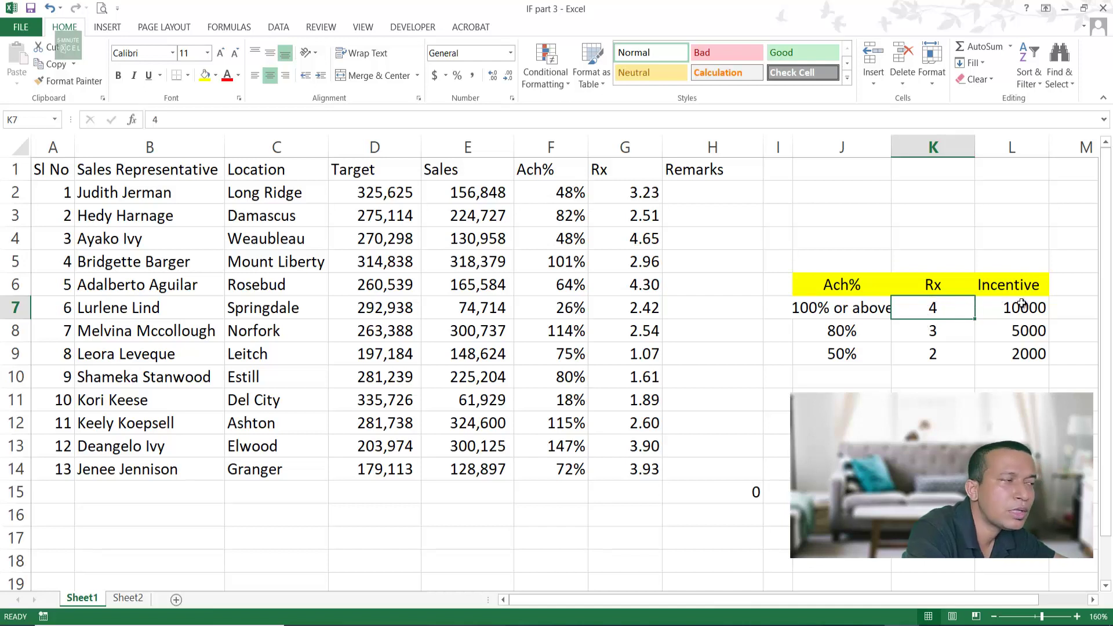
pyautogui.click(1041, 308)
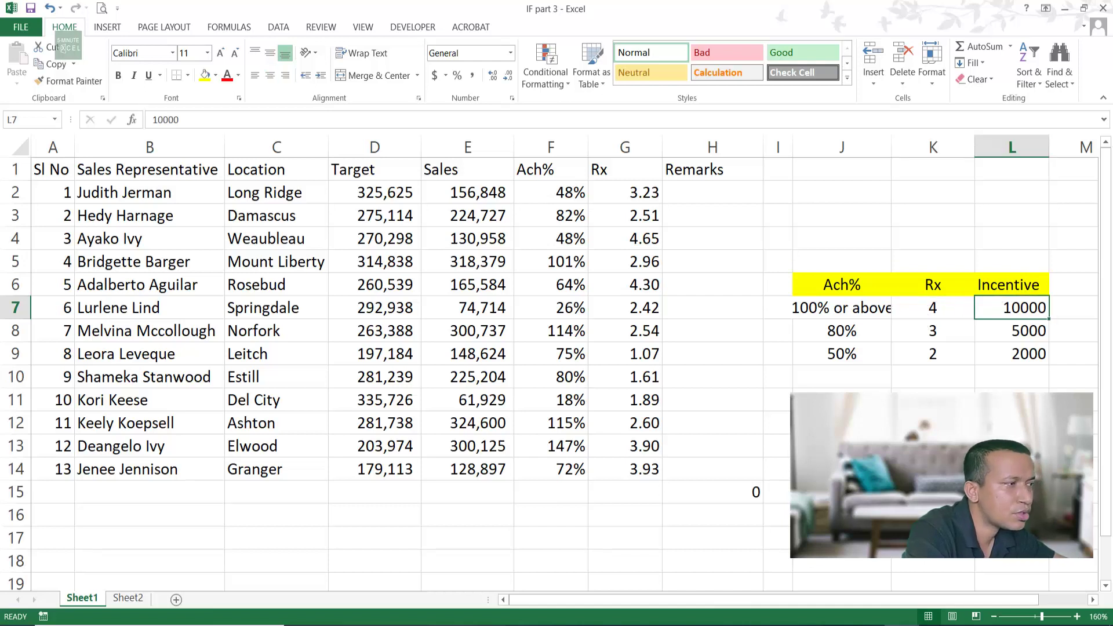
pyautogui.click(839, 330)
pyautogui.click(931, 330)
pyautogui.click(1020, 329)
pyautogui.click(1027, 357)
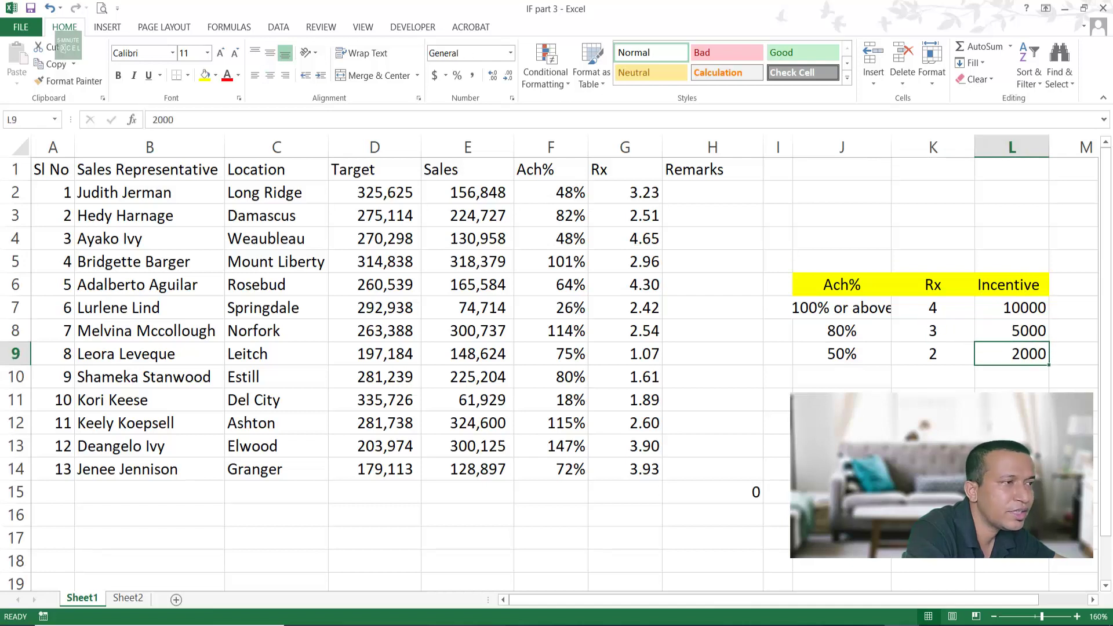
pyautogui.click(842, 469)
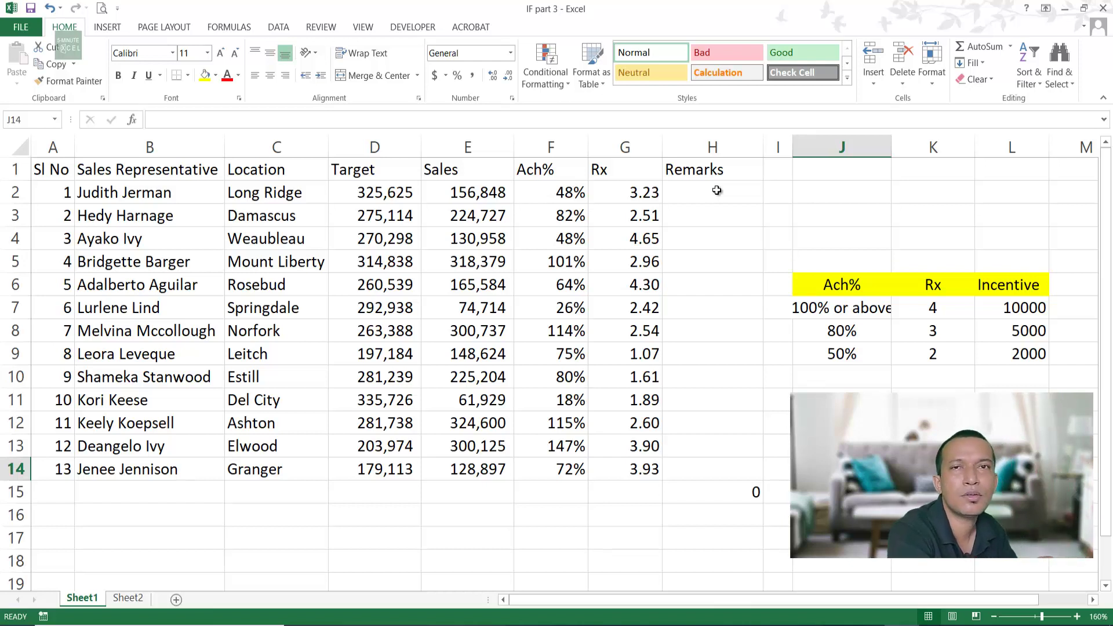
# - Start H2 with =if(or(F2>=100%,G2>=4),10000 as the top tier
pyautogui.click(717, 190)
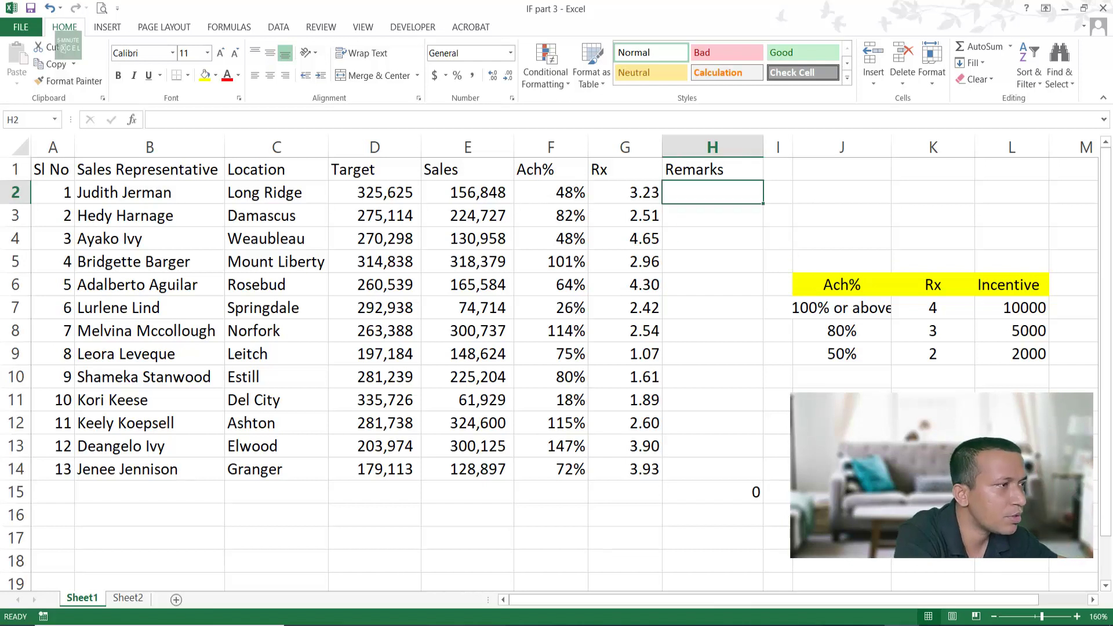
pyautogui.write('=if')
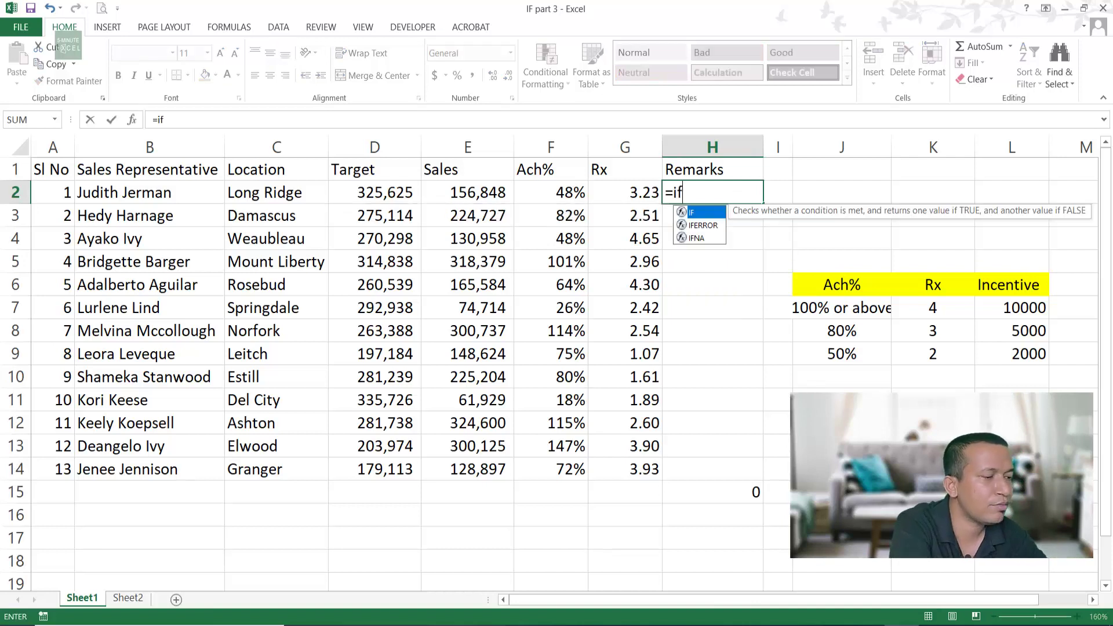
pyautogui.write('(')
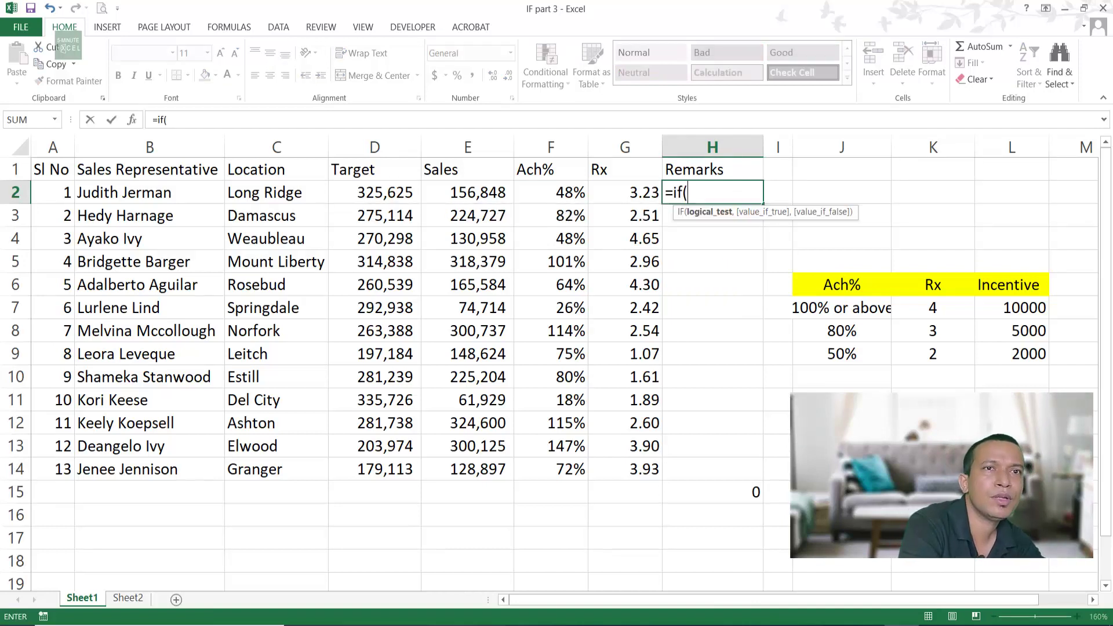
pyautogui.write('or')
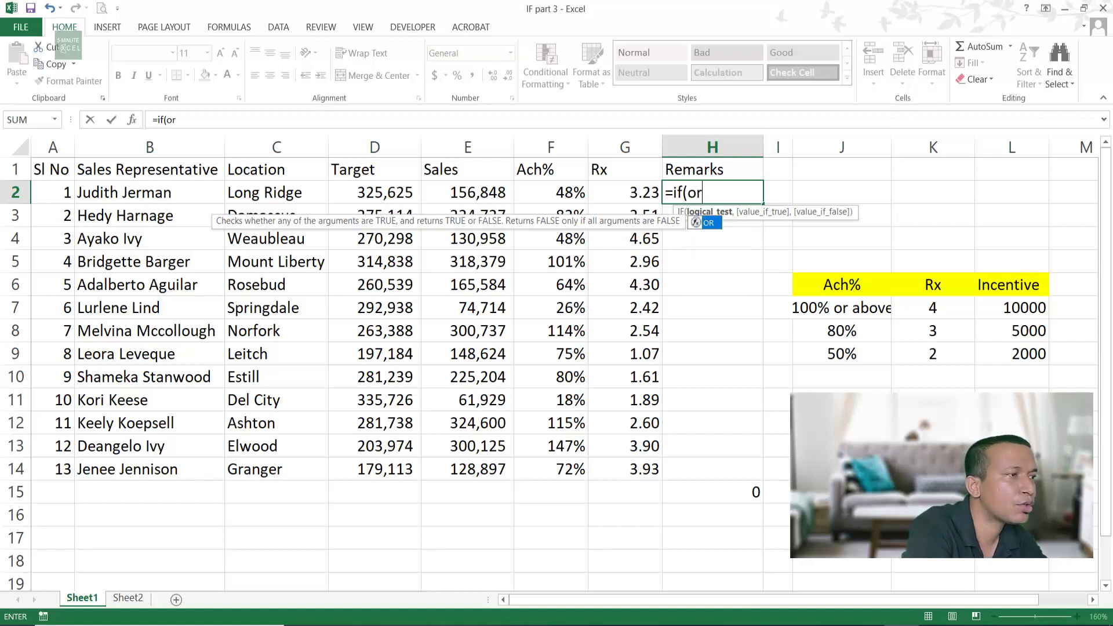
pyautogui.write('(')
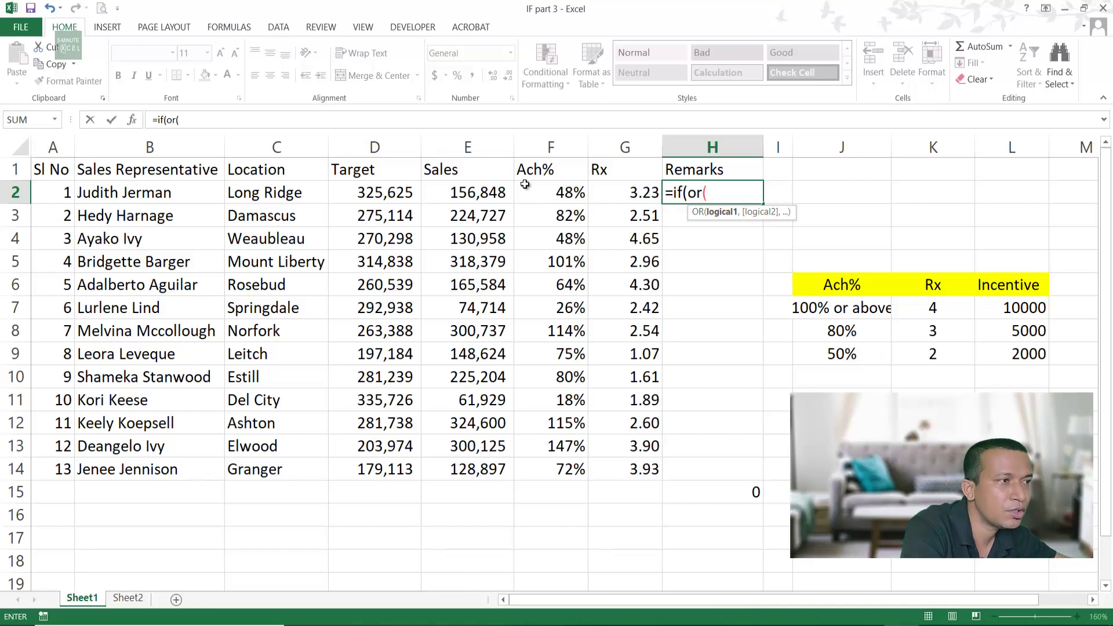
pyautogui.click(557, 192)
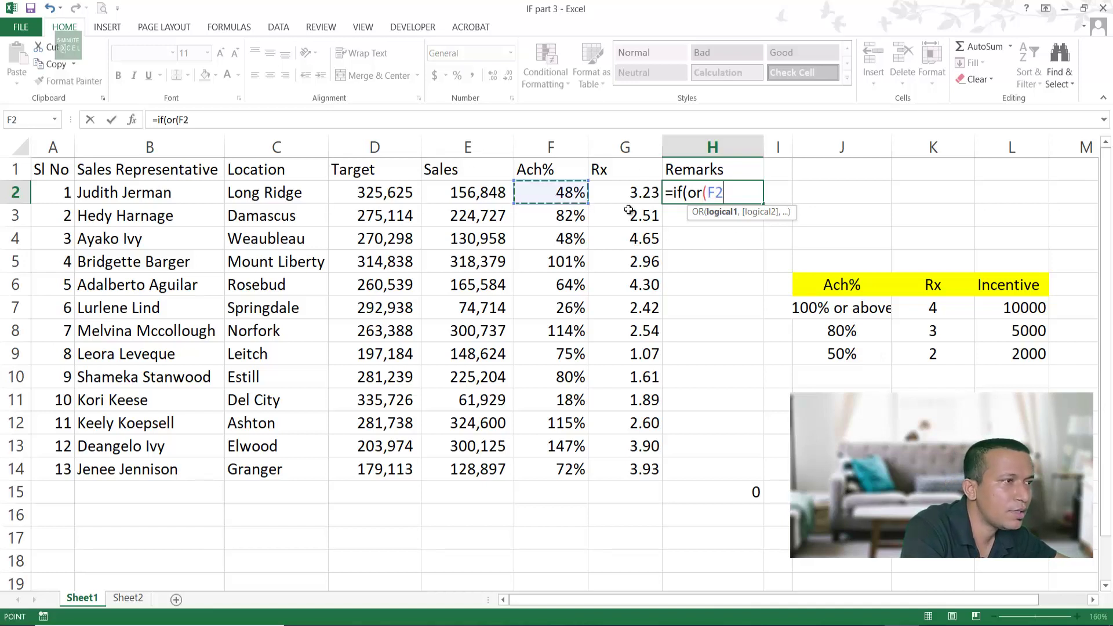
pyautogui.write('>=')
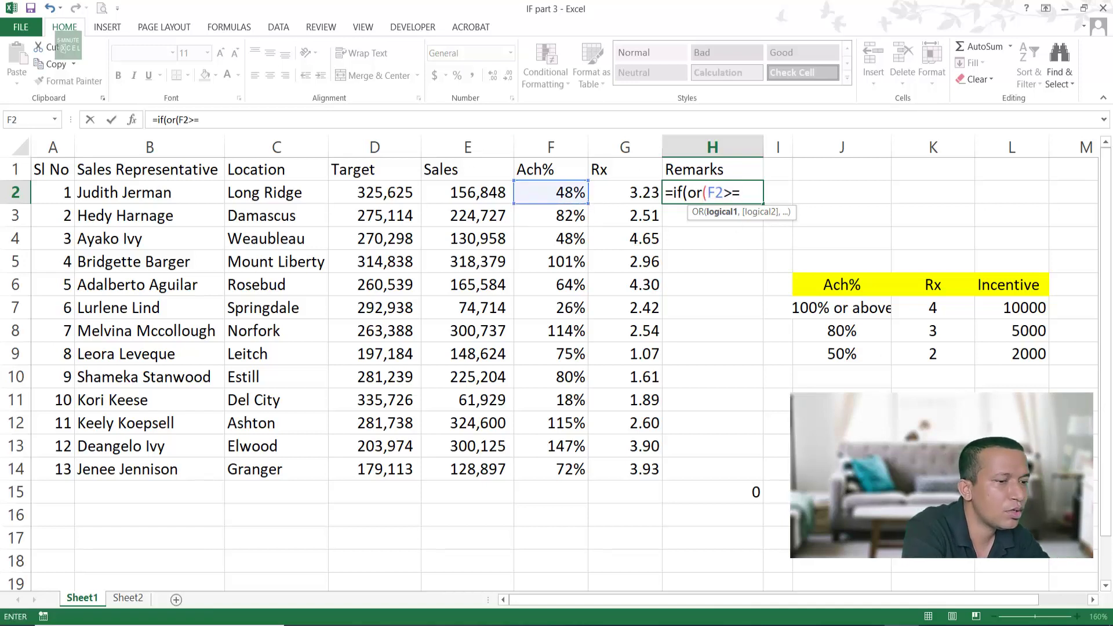
pyautogui.write('100%')
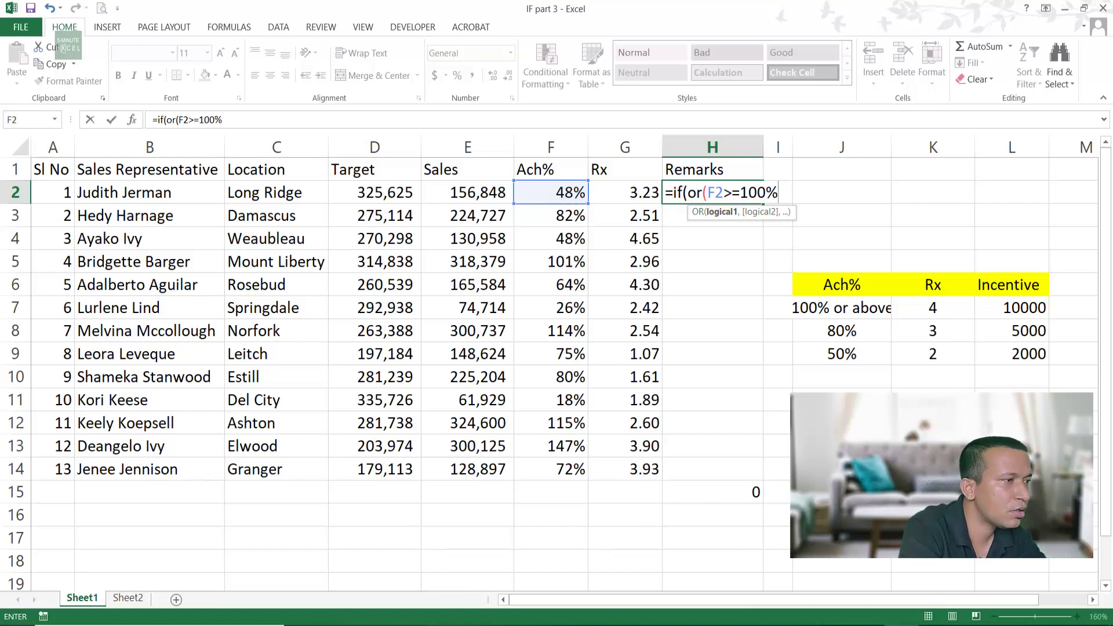
pyautogui.write(',')
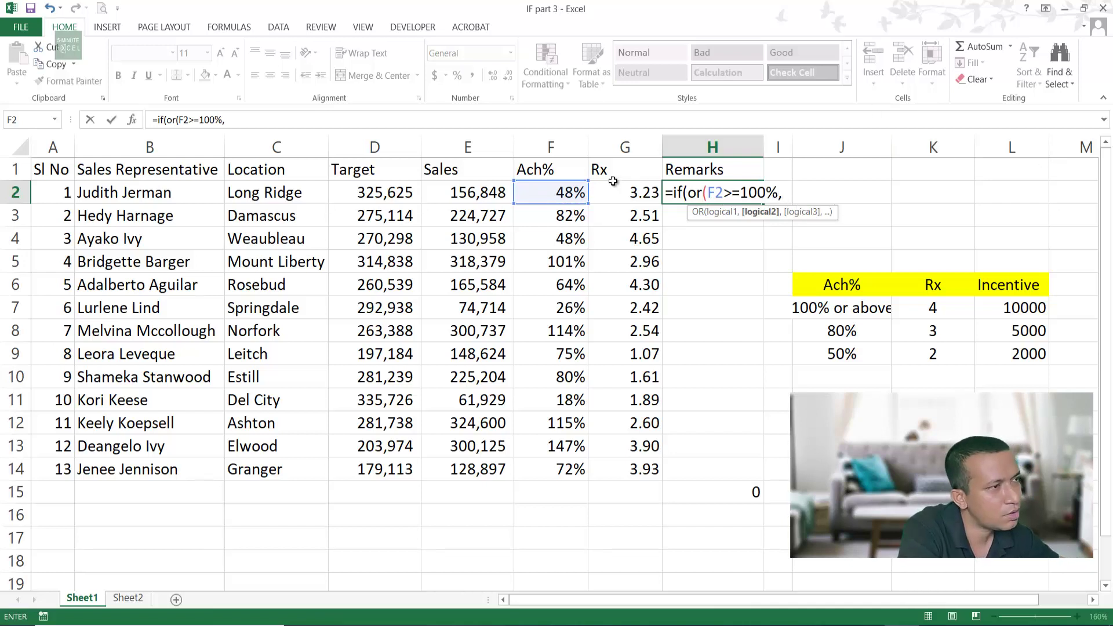
pyautogui.click(622, 192)
pyautogui.write('>')
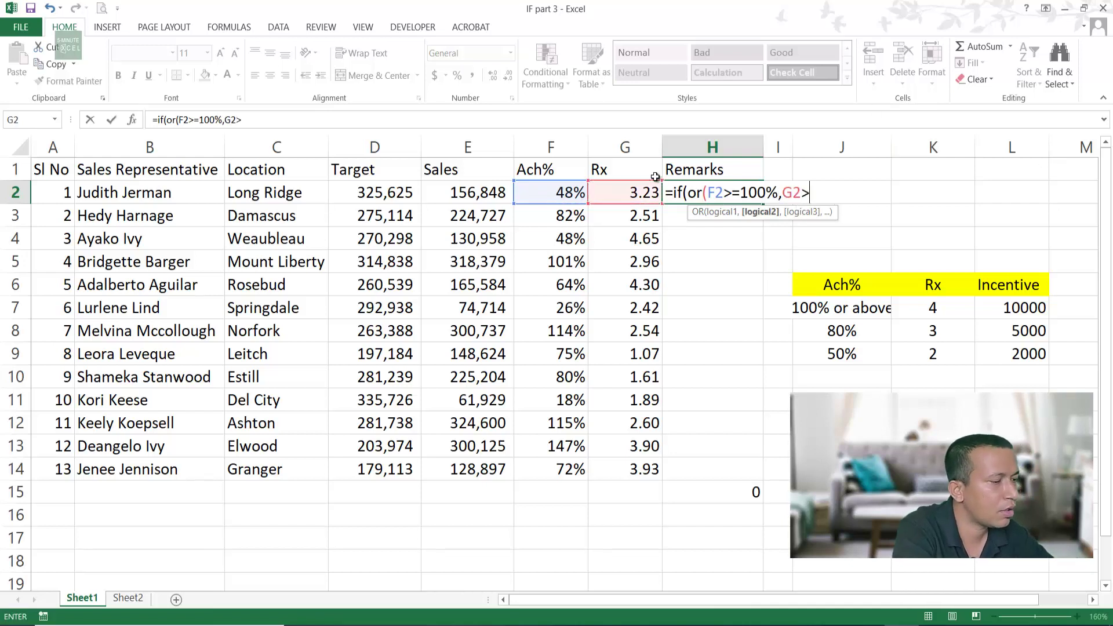
pyautogui.write('=4')
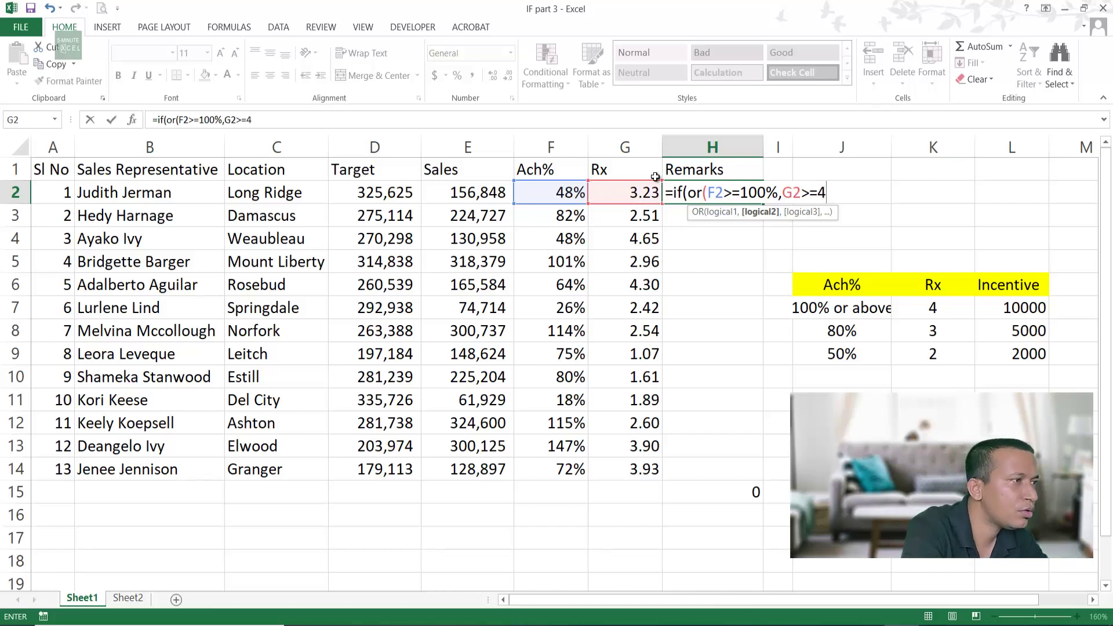
pyautogui.write('),')
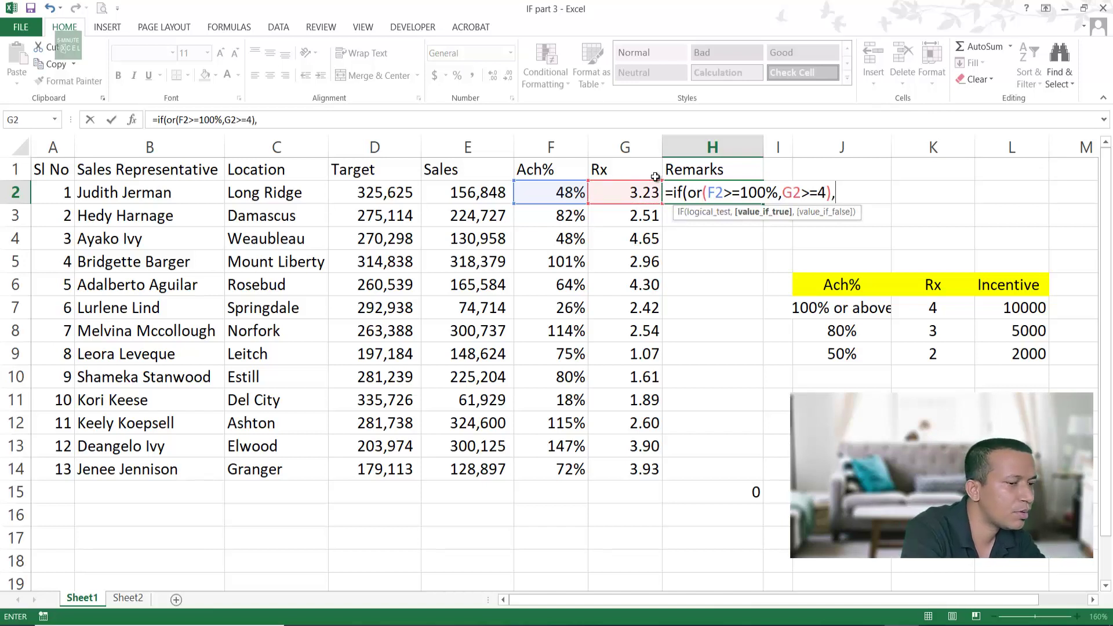
pyautogui.write('1-')
pyautogui.write('0')
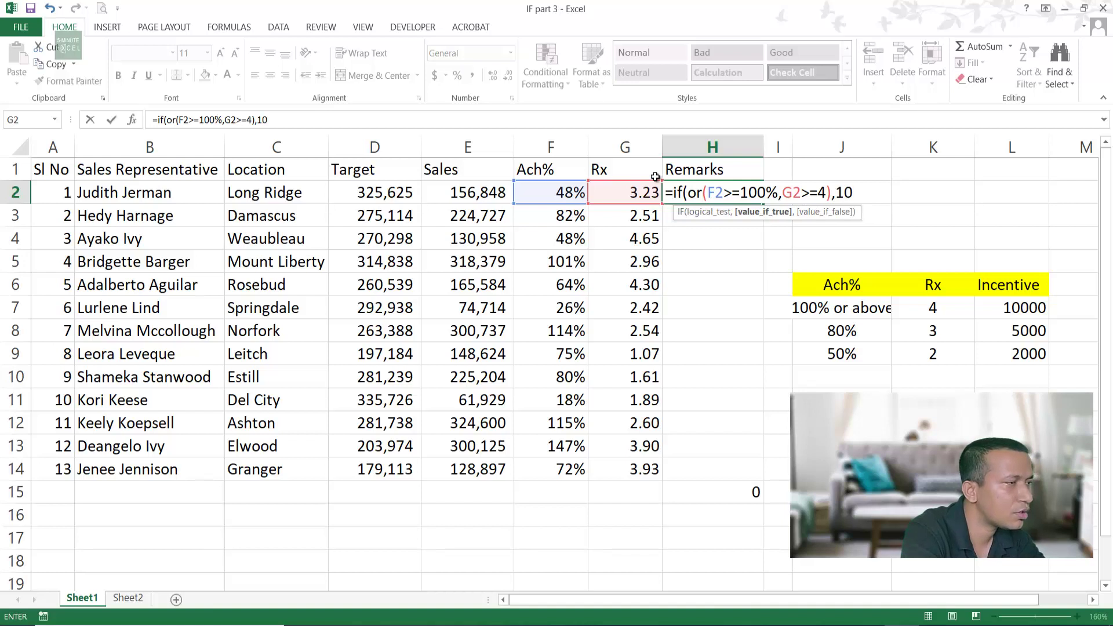
pyautogui.write('000')
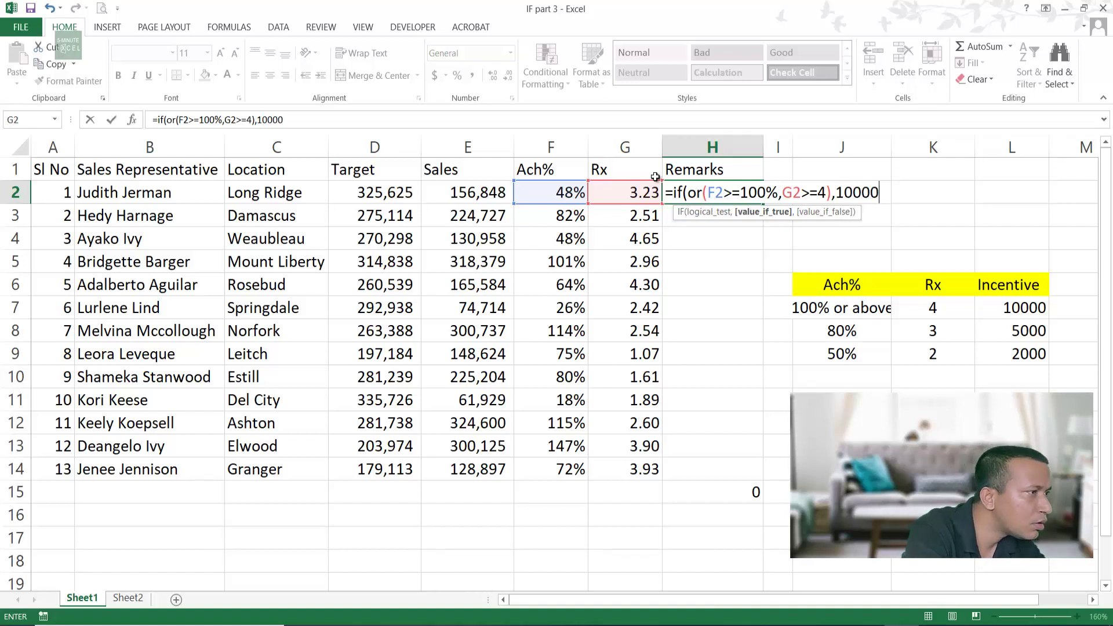
pyautogui.write(',if')
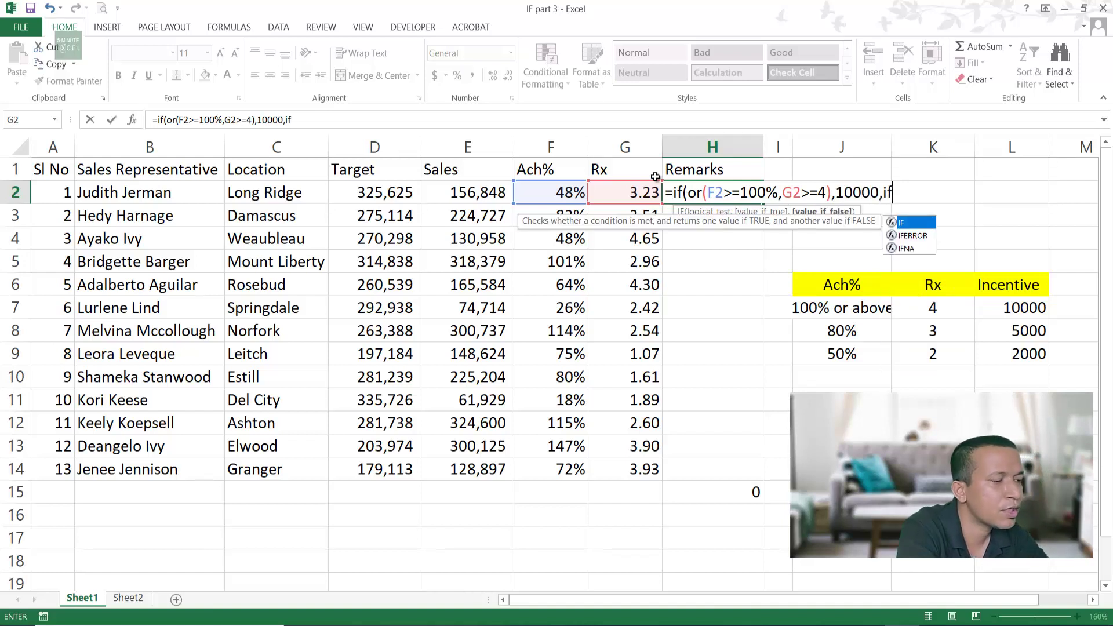
pyautogui.write('(')
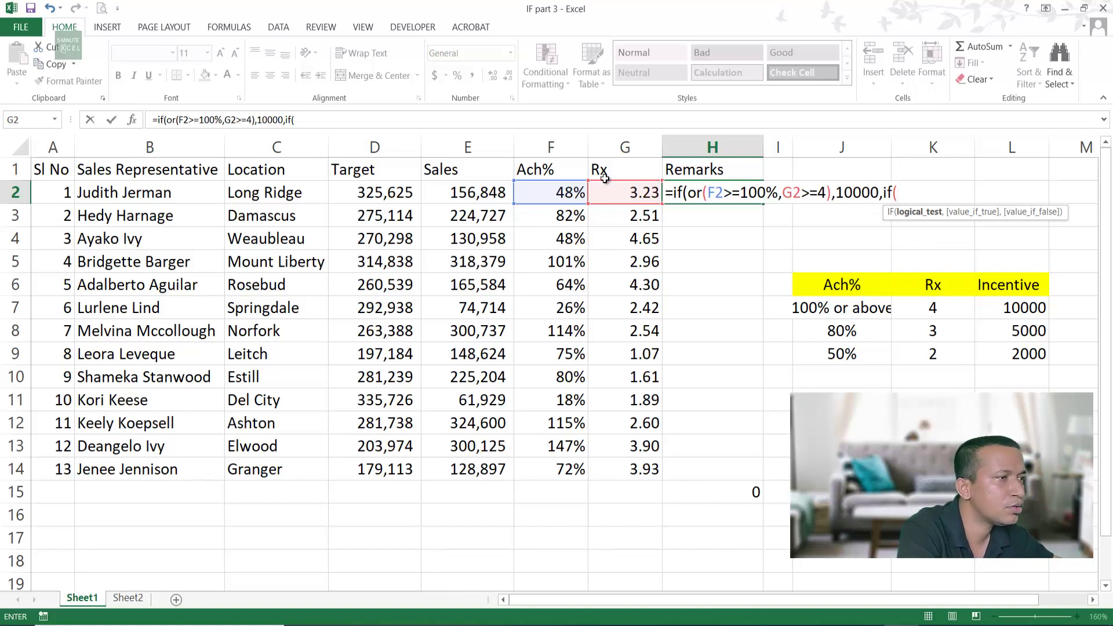
pyautogui.write('or(')
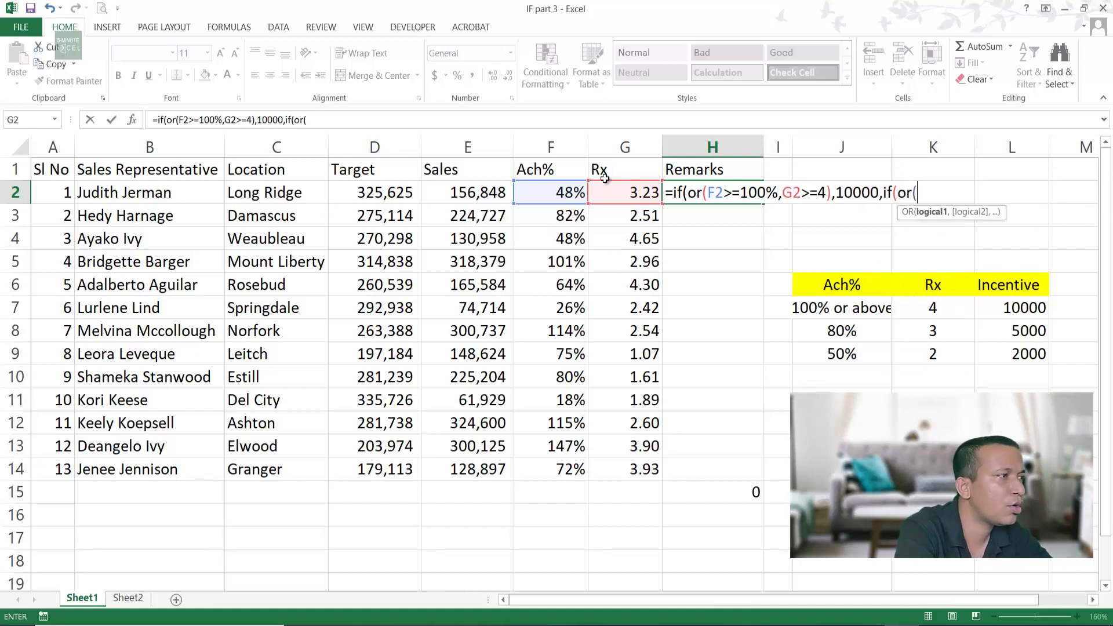
# - Add the second OR tier: F2>=80% or G2>=3 paying 5000
pyautogui.click(558, 192)
pyautogui.write('>=')
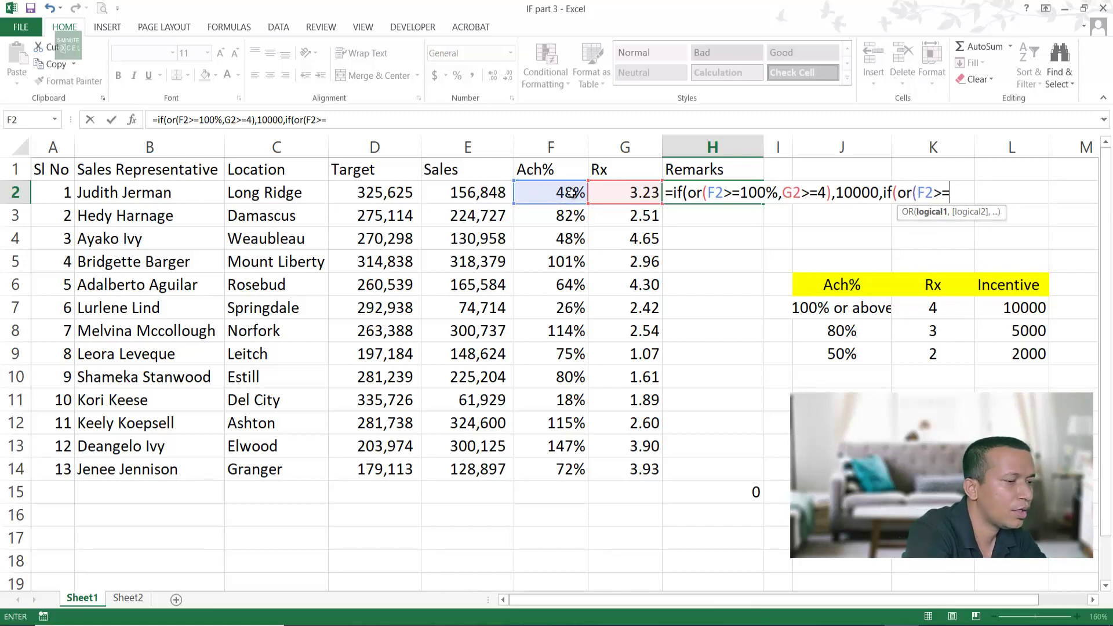
pyautogui.write('80%')
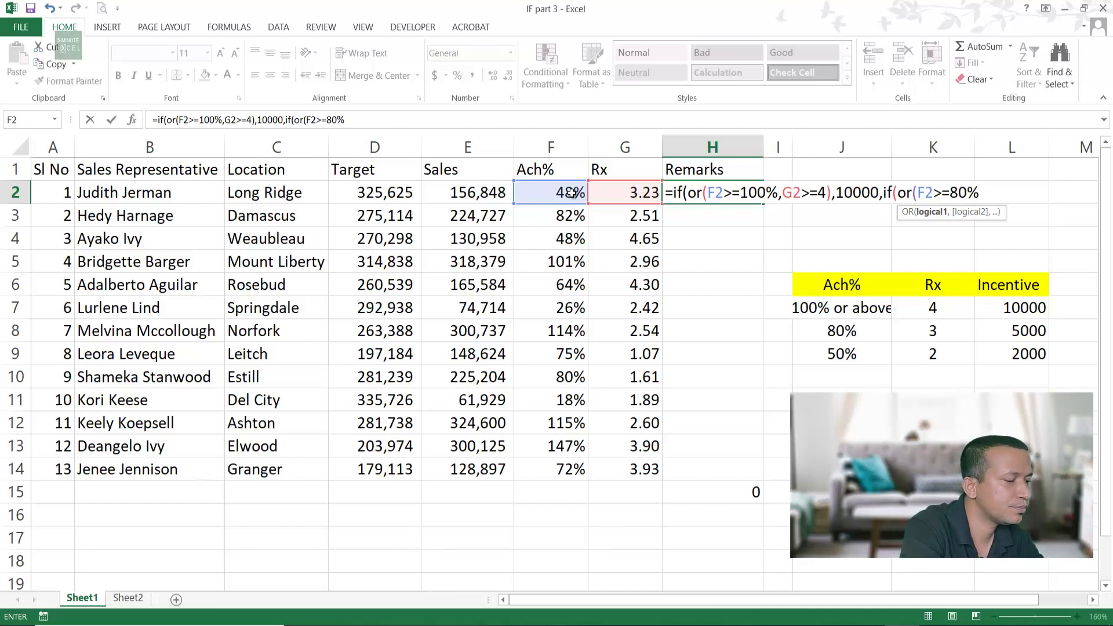
pyautogui.write(',')
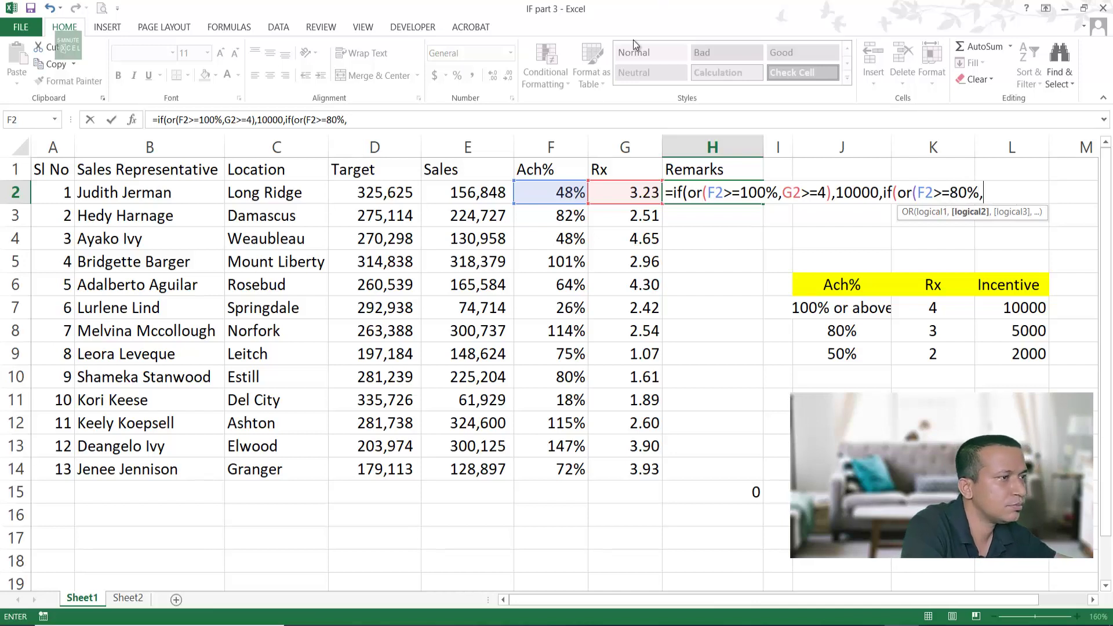
pyautogui.click(633, 193)
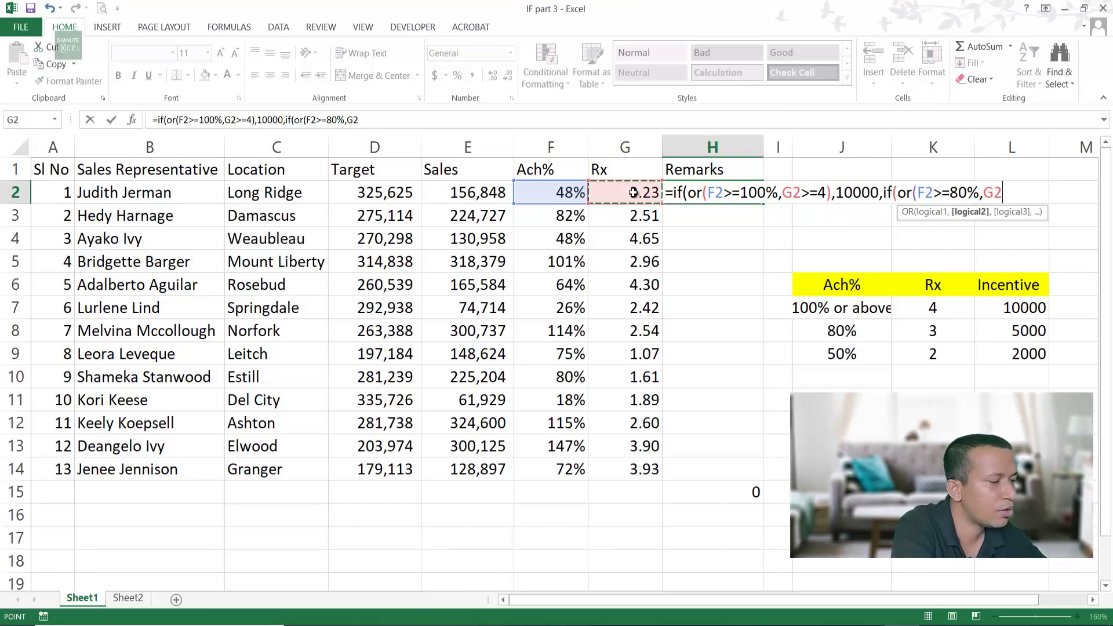
pyautogui.write('>=3')
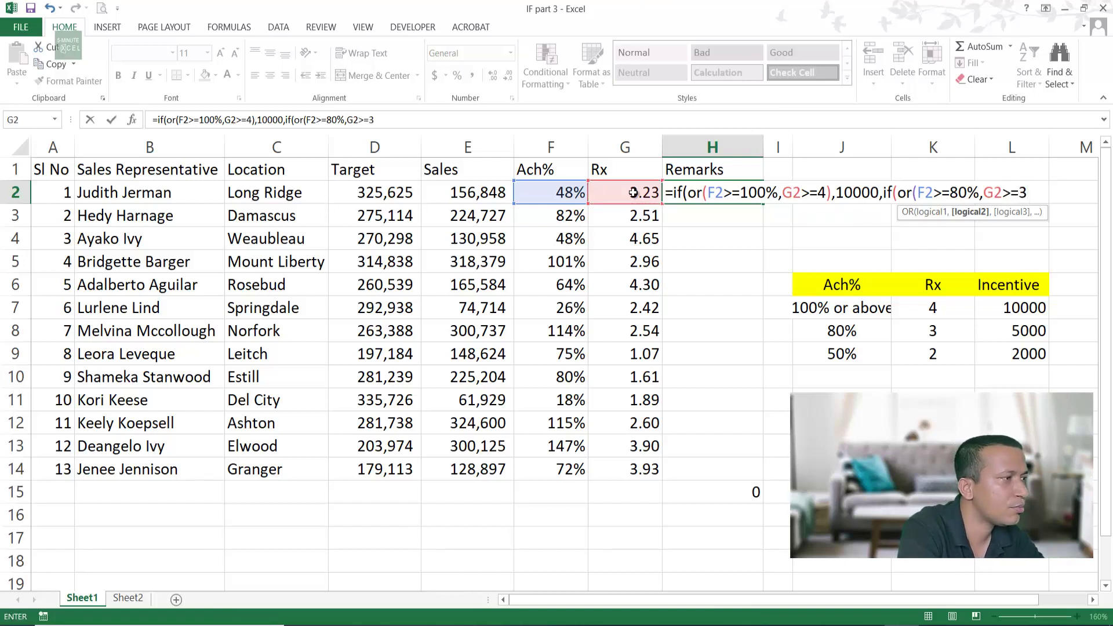
pyautogui.write('),')
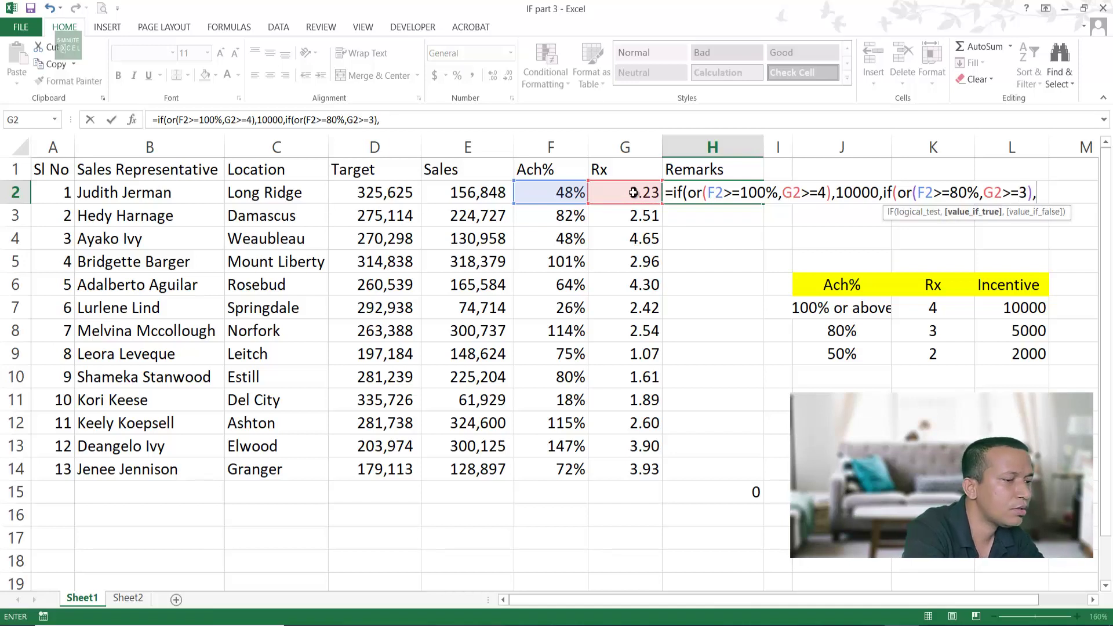
pyautogui.write('500')
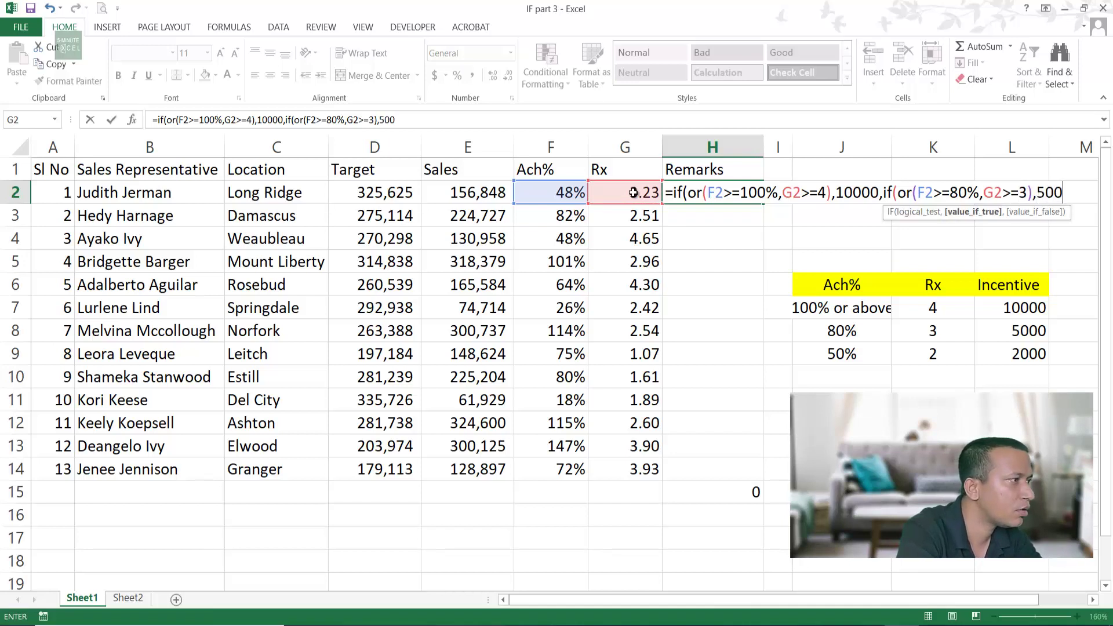
pyautogui.write('0,')
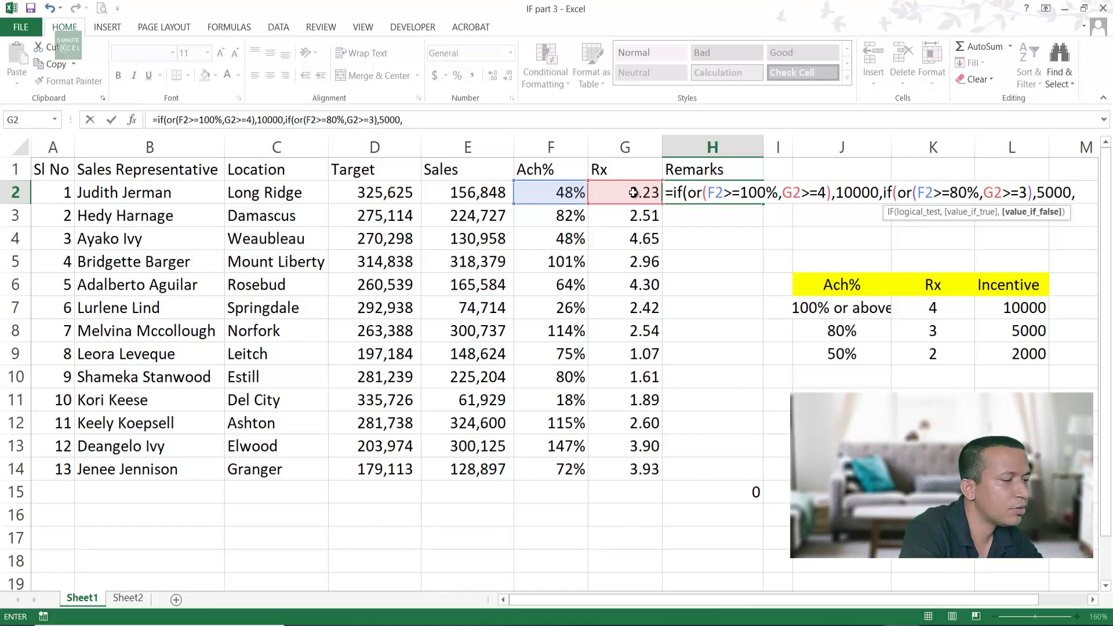
pyautogui.write('if(')
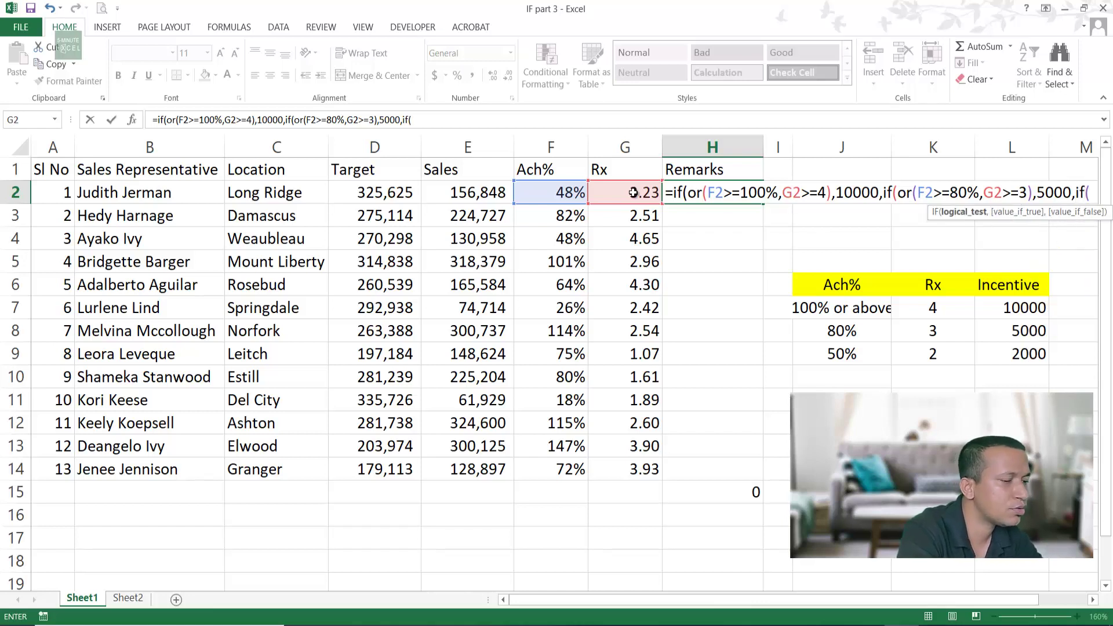
pyautogui.write('or(')
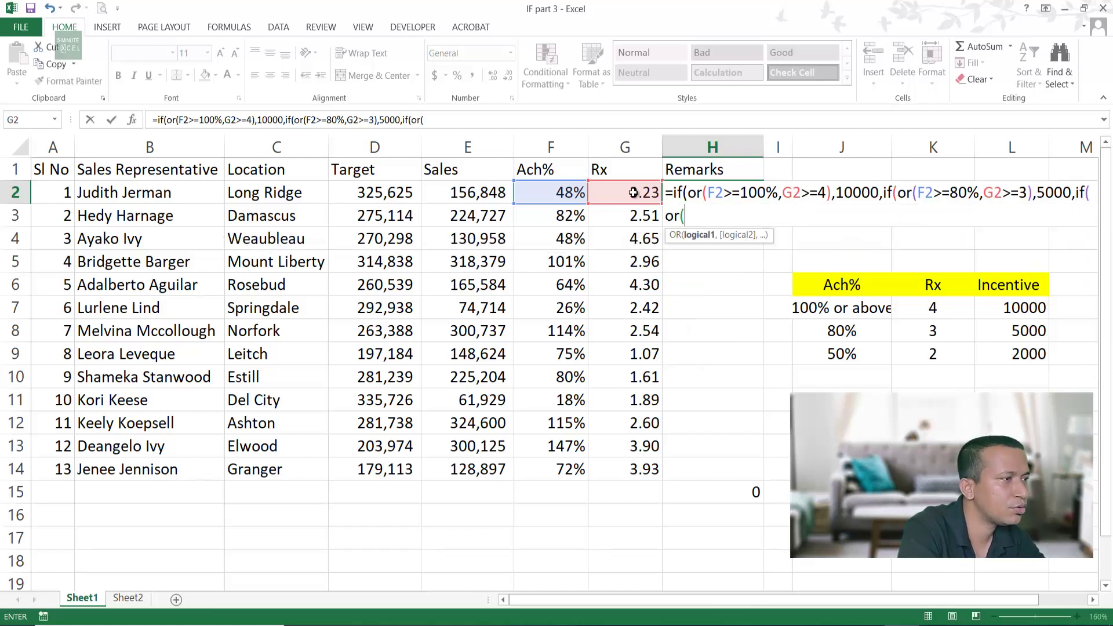
# - Add the third tier F2>=50% or G2>=2 paying 2000, with 0 fallback and closing brackets
pyautogui.click(553, 186)
pyautogui.write('>')
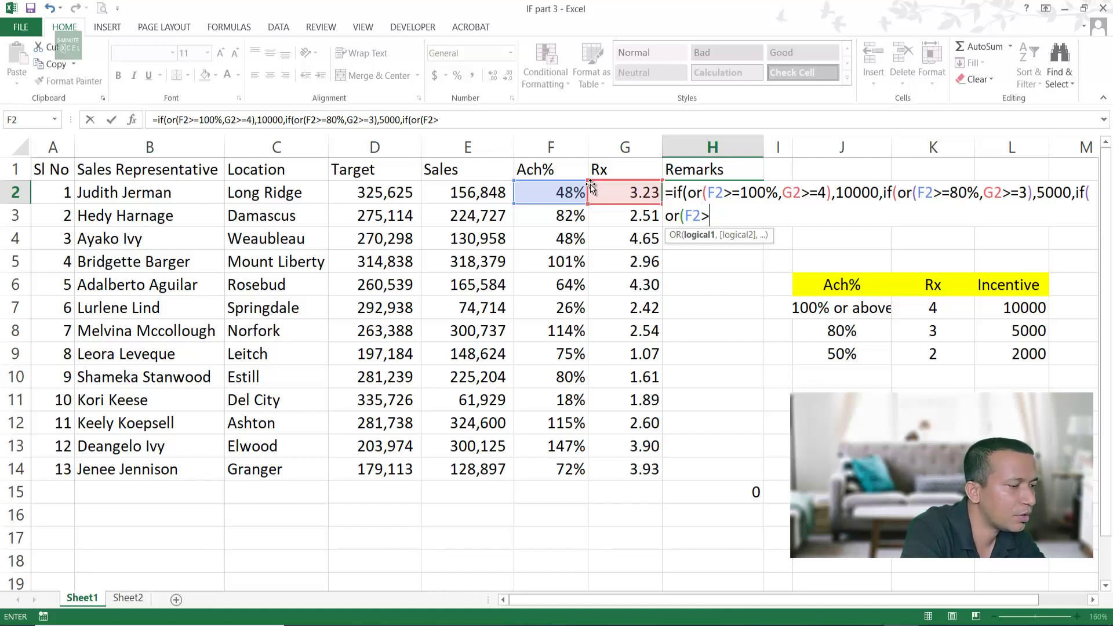
pyautogui.write('=5-%')
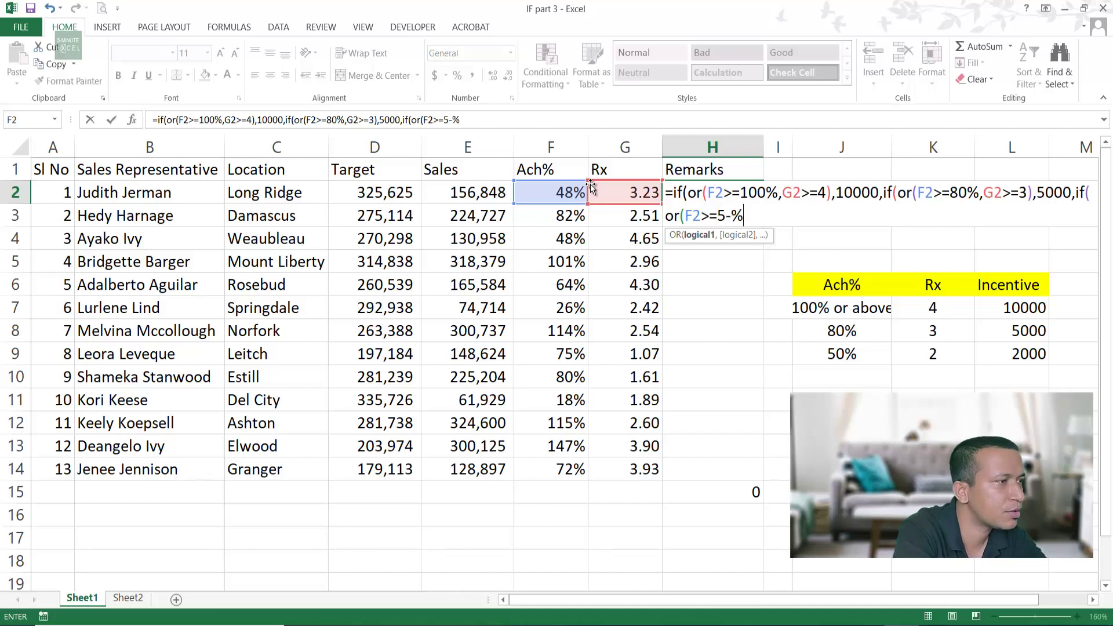
pyautogui.press('BackSpace')
pyautogui.press('BackSpace')
pyautogui.write('0')
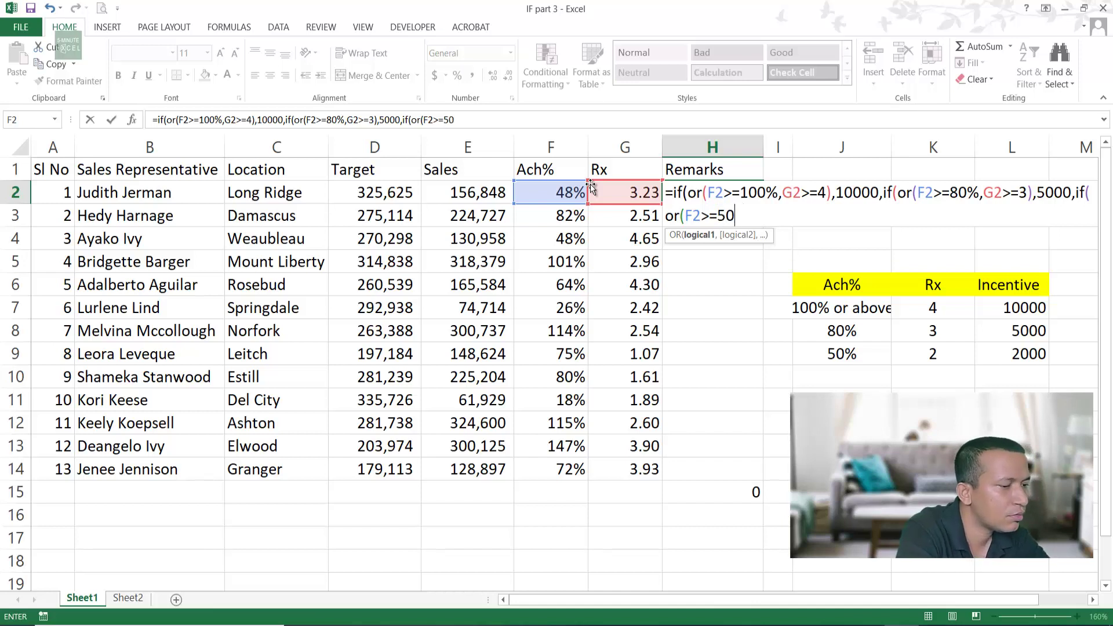
pyautogui.write('%,')
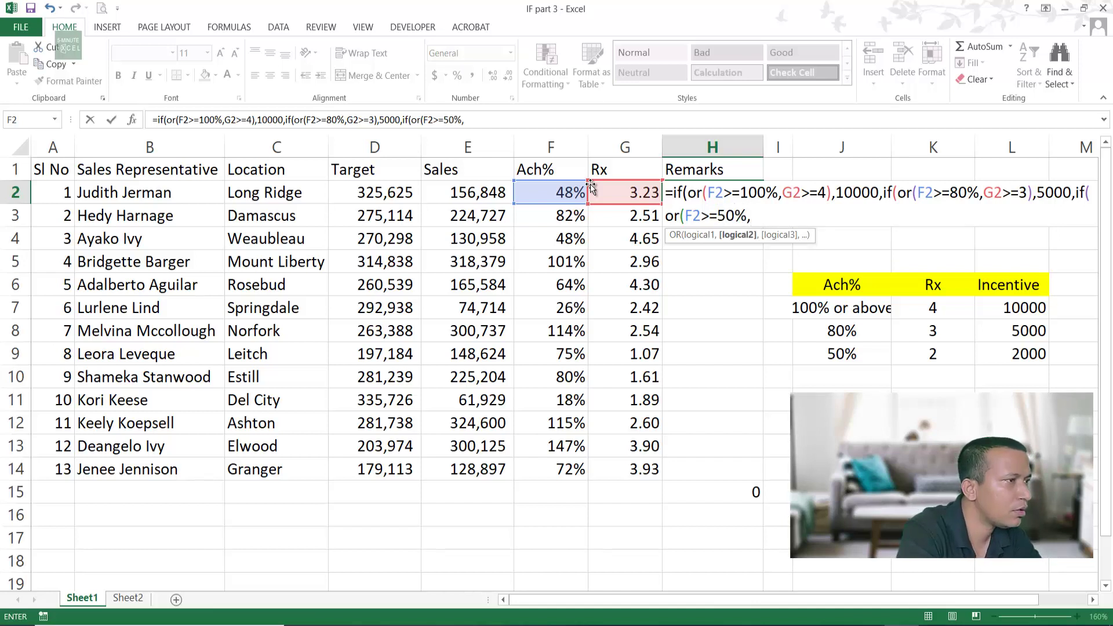
pyautogui.click(627, 193)
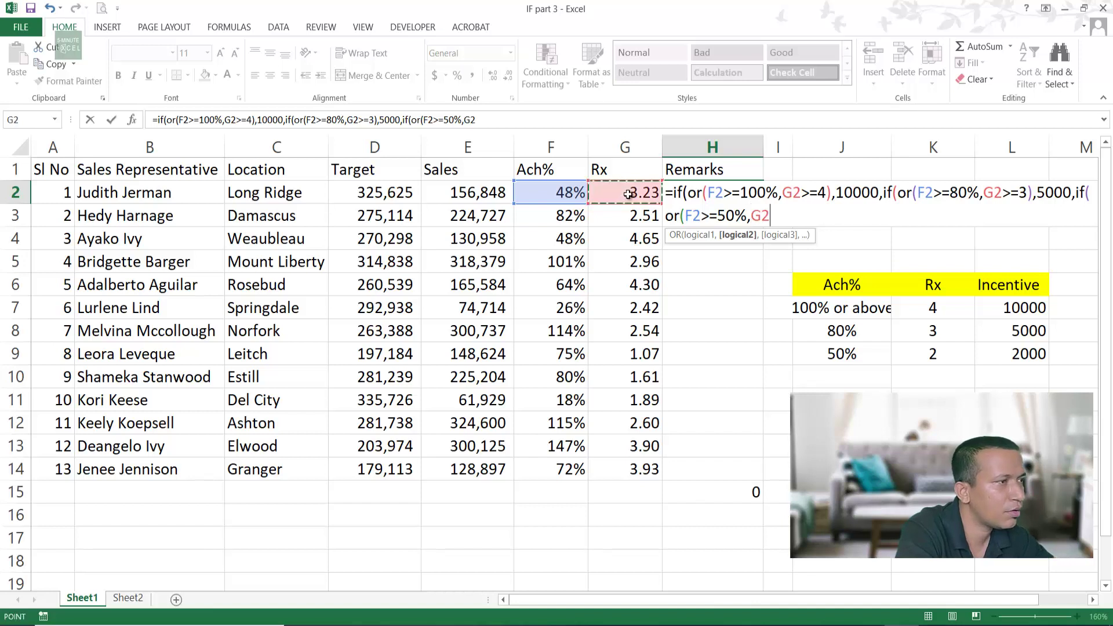
pyautogui.write('>=')
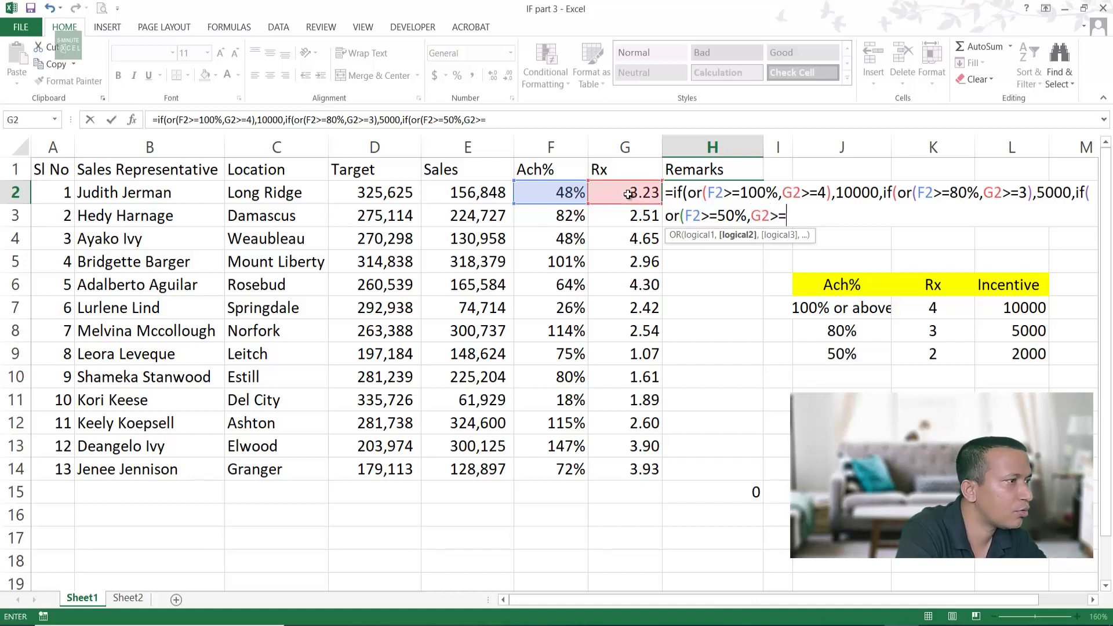
pyautogui.write('2')
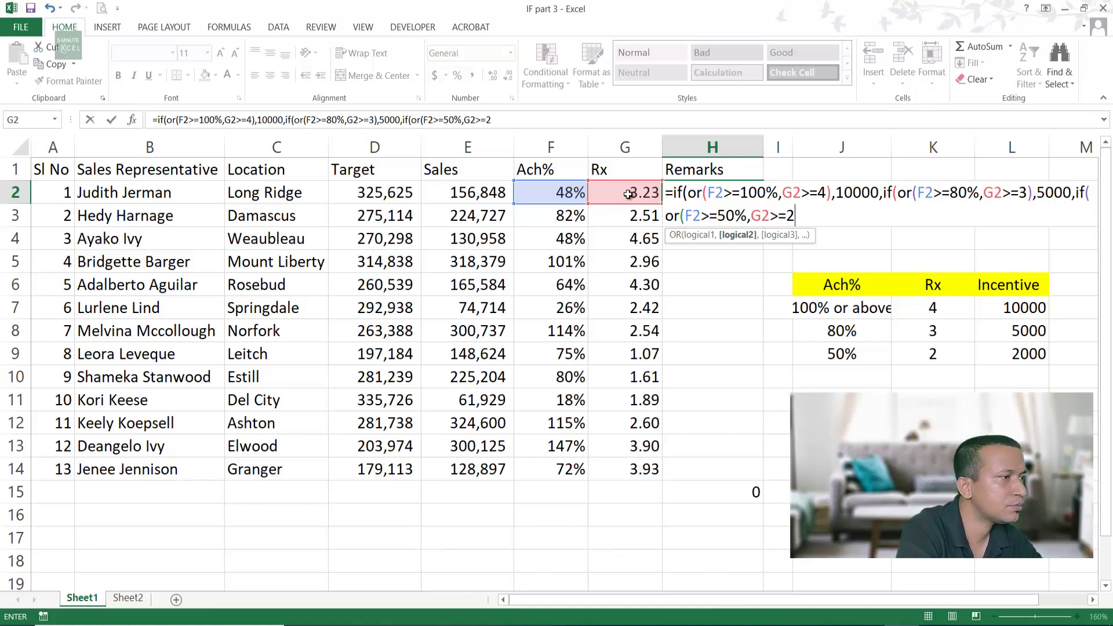
pyautogui.write('),')
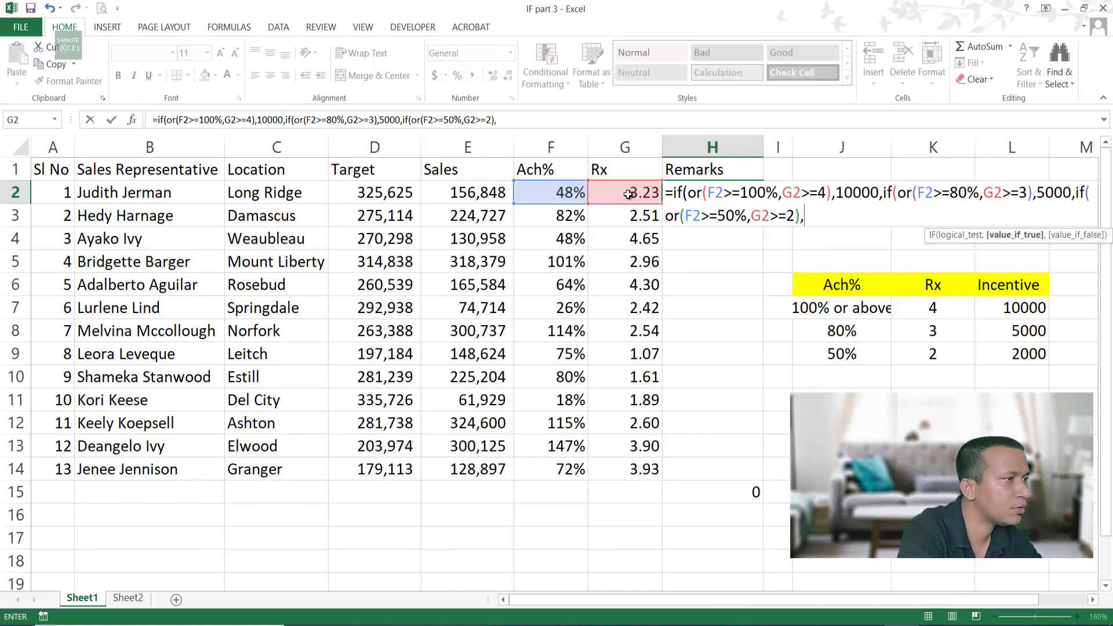
pyautogui.write('2')
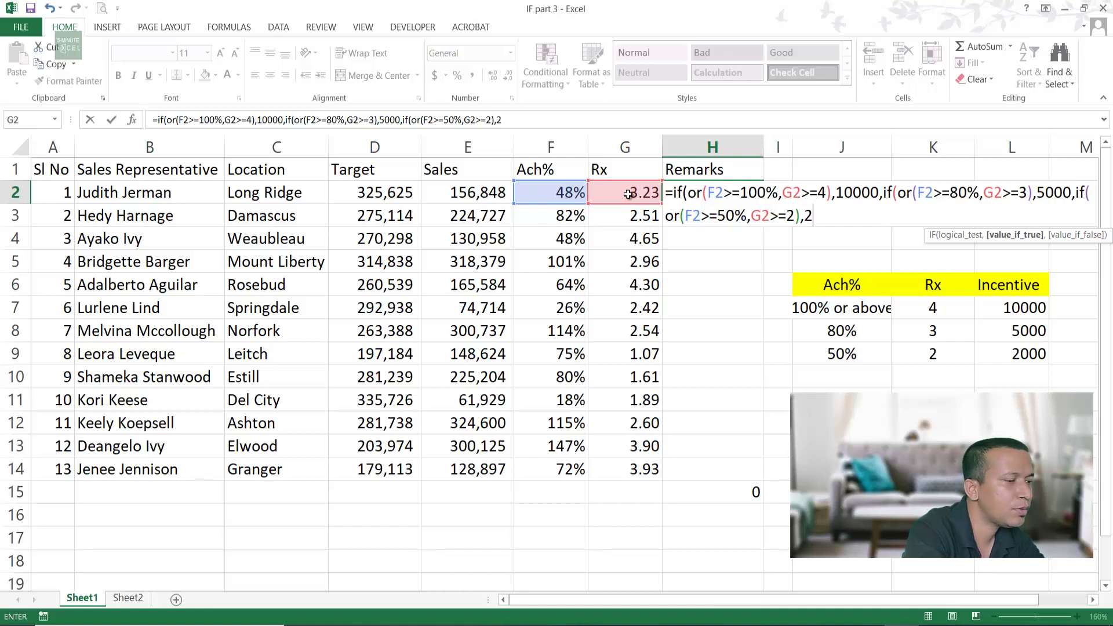
pyautogui.write('000,')
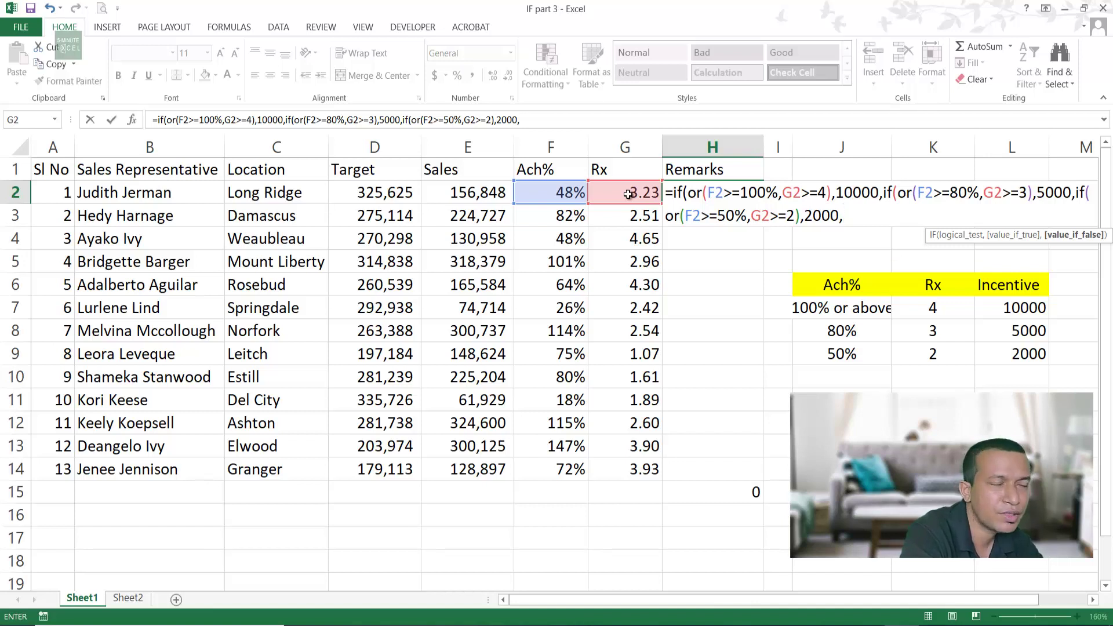
pyautogui.write('0')
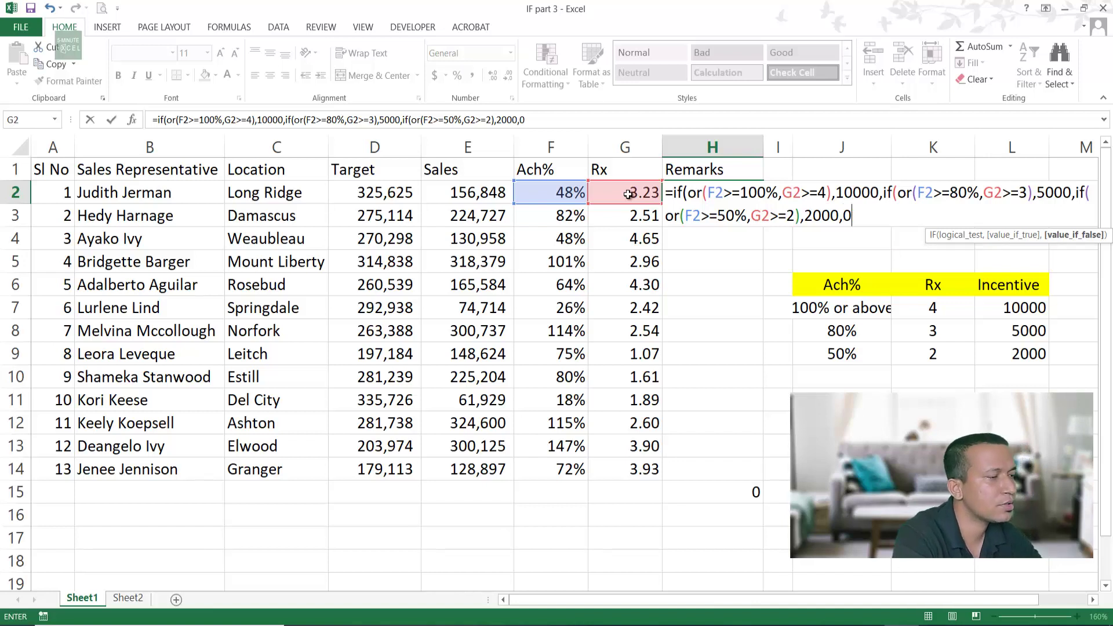
pyautogui.write('))')
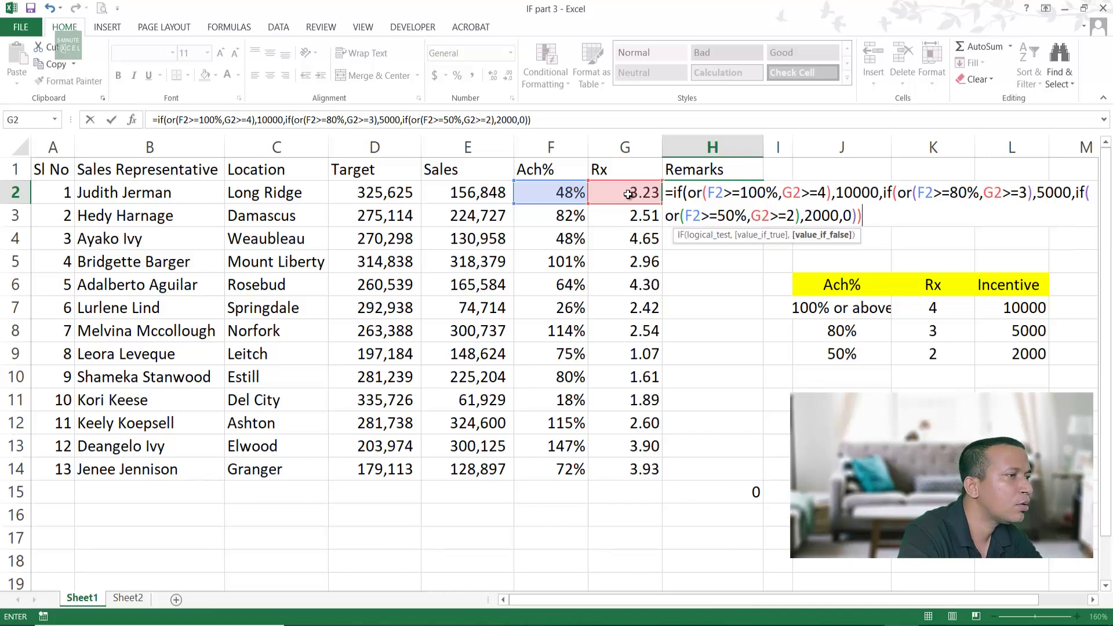
pyautogui.write(')')
# - Commit the H2 IF(OR()) formula and verify its 5000 result against F2, G2 and the 80% tier
pyautogui.press('Return')
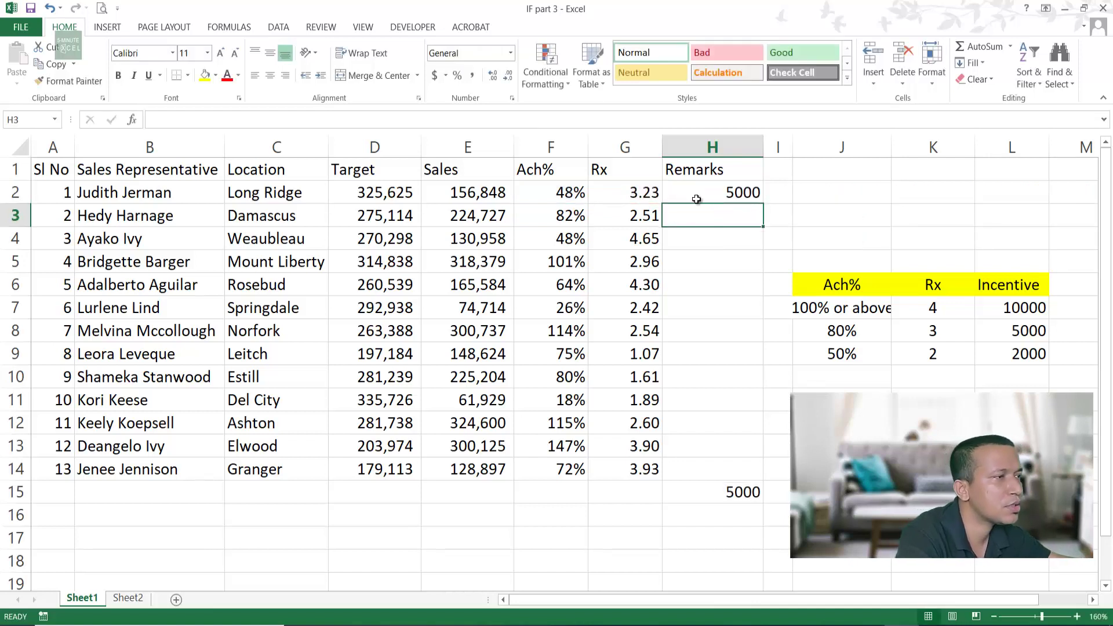
pyautogui.click(714, 191)
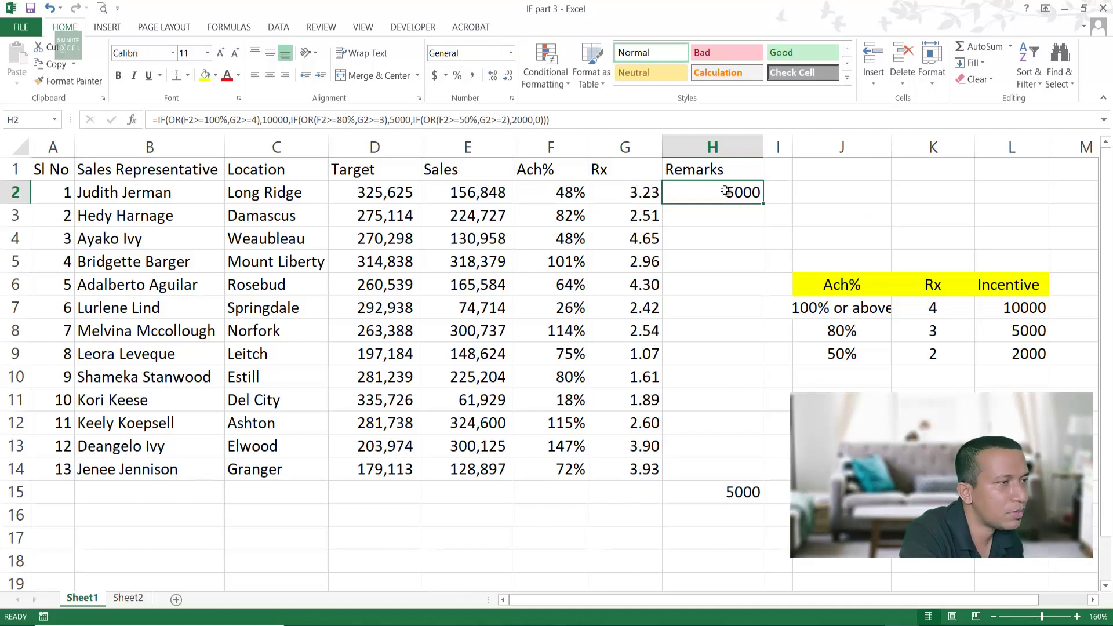
pyautogui.click(1012, 237)
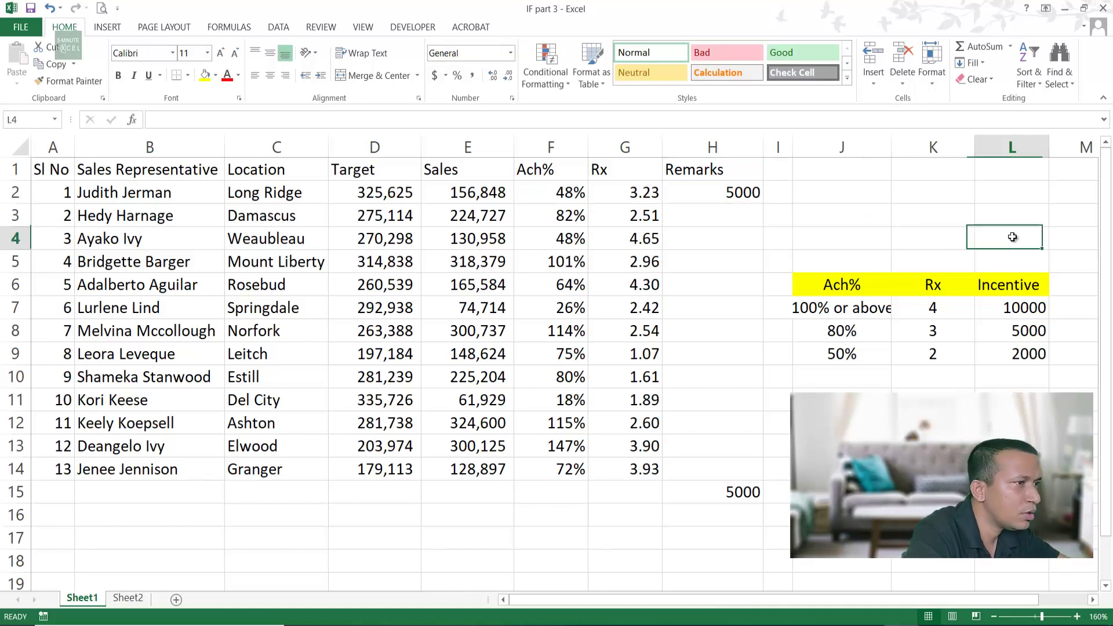
pyautogui.click(566, 189)
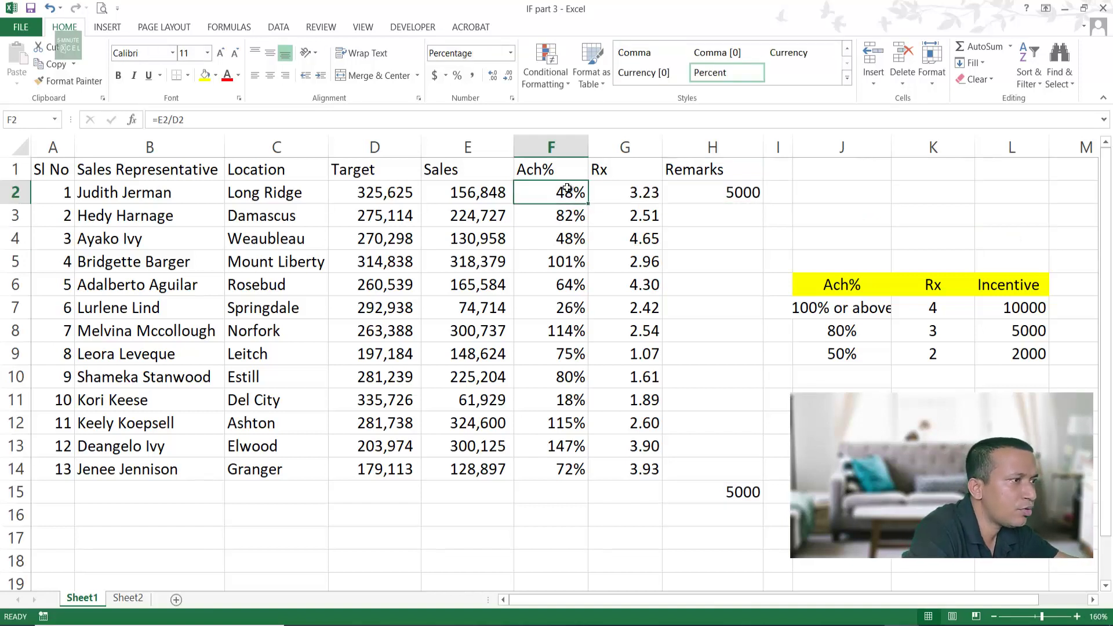
pyautogui.moveTo(864, 378)
pyautogui.mouseDown()
pyautogui.moveTo(863, 491)
pyautogui.moveTo(841, 377)
pyautogui.mouseUp()
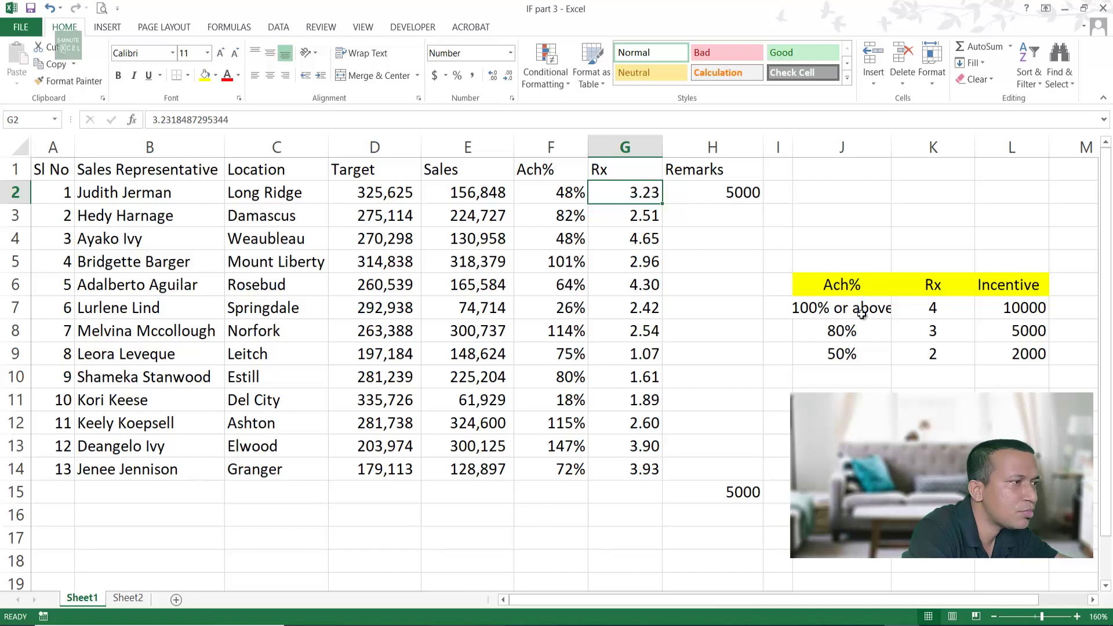
pyautogui.moveTo(932, 335); pyautogui.dragTo(1022, 333)
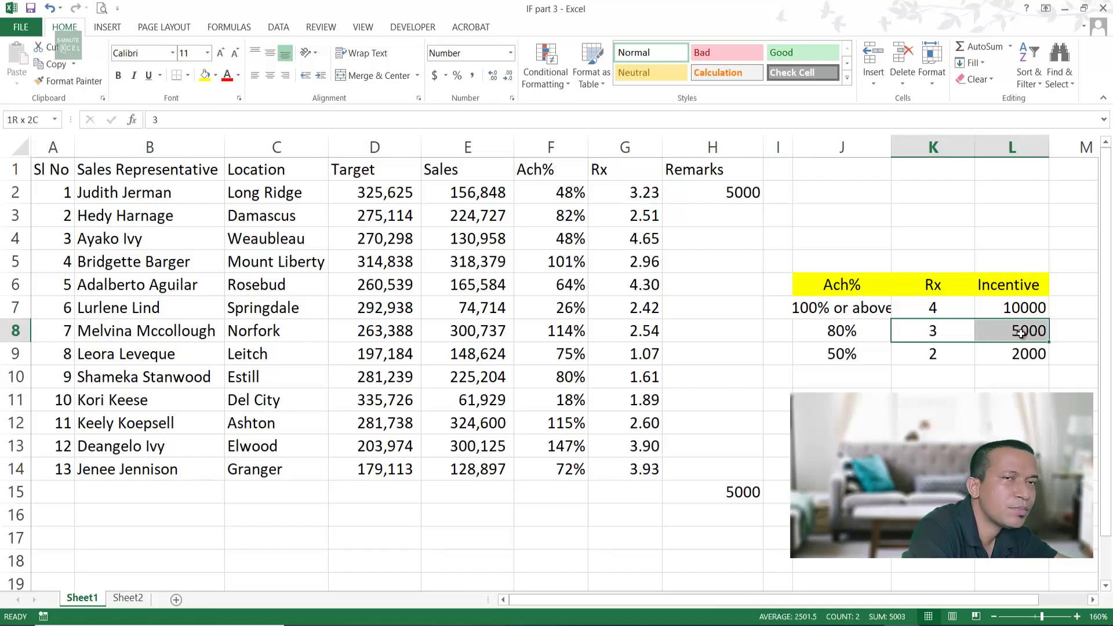
pyautogui.click(744, 190)
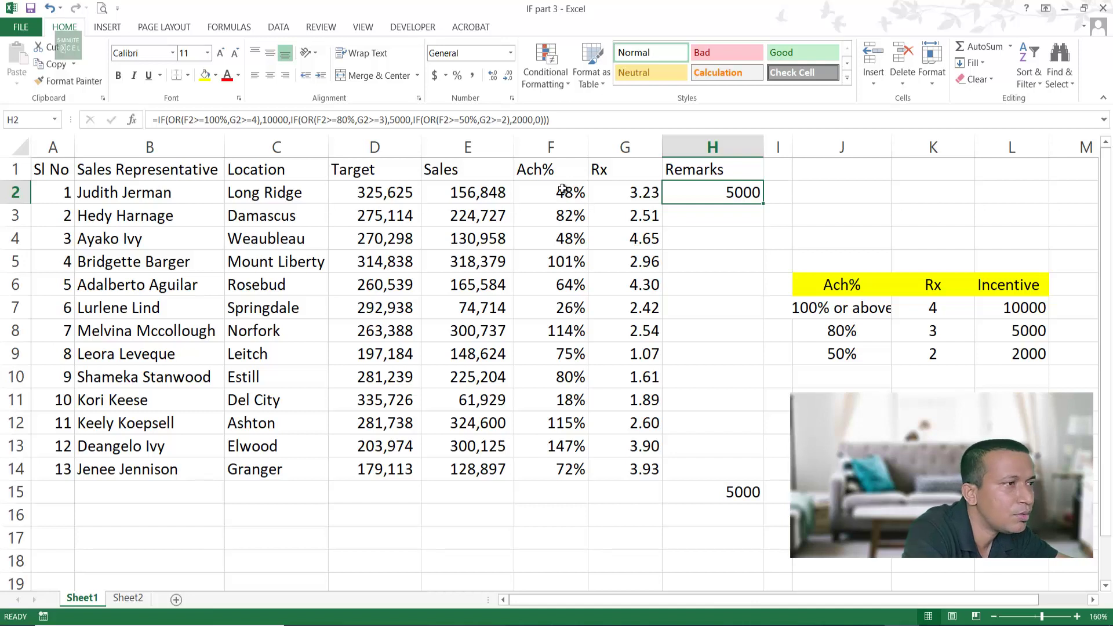
pyautogui.click(562, 189)
pyautogui.click(617, 191)
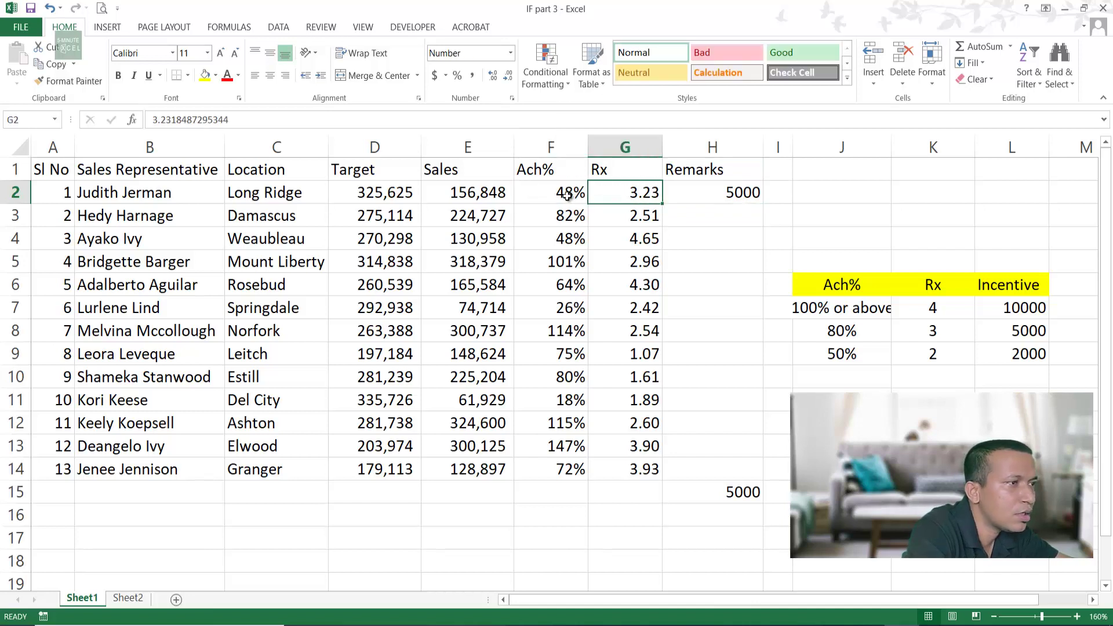
pyautogui.click(567, 196)
pyautogui.click(616, 196)
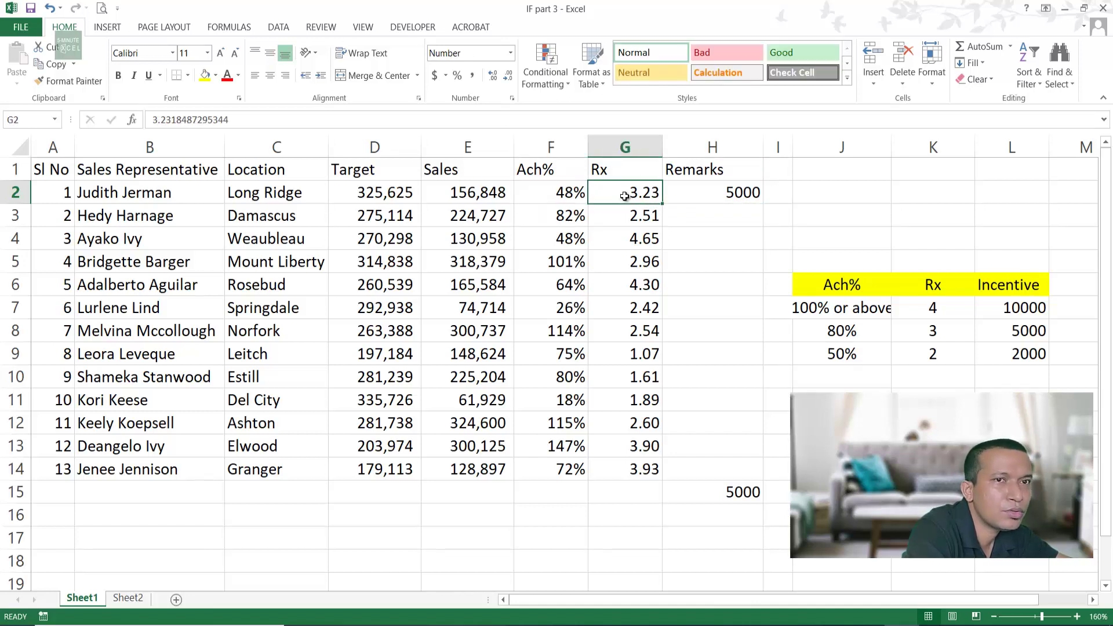
pyautogui.click(749, 198)
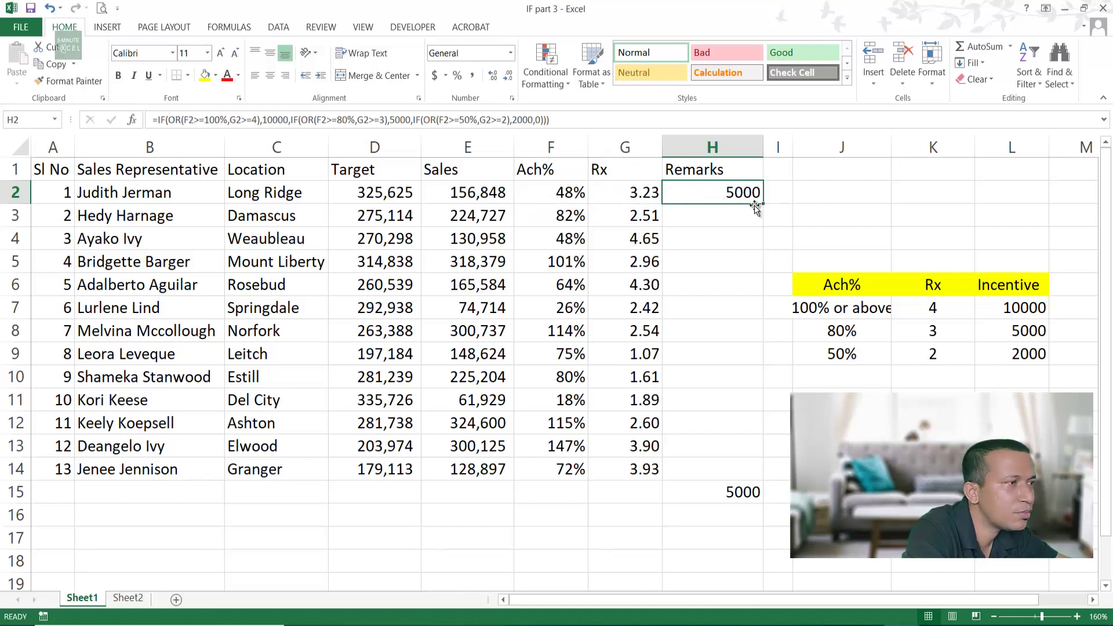
pyautogui.moveTo(764, 205); pyautogui.dragTo(765, 229)
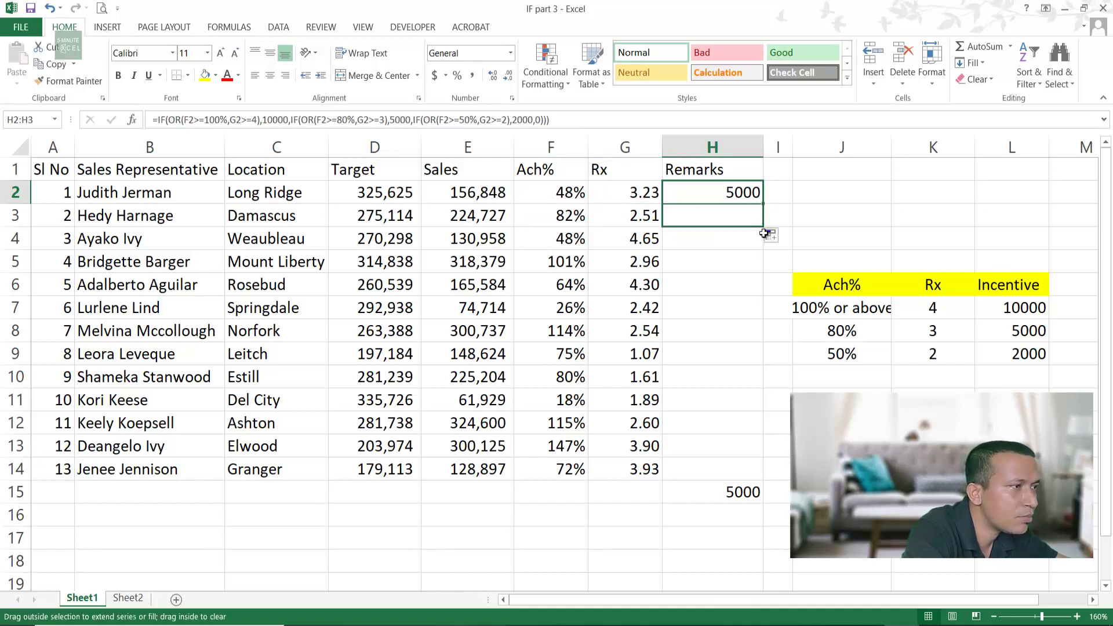
pyautogui.moveTo(565, 214); pyautogui.dragTo(628, 214)
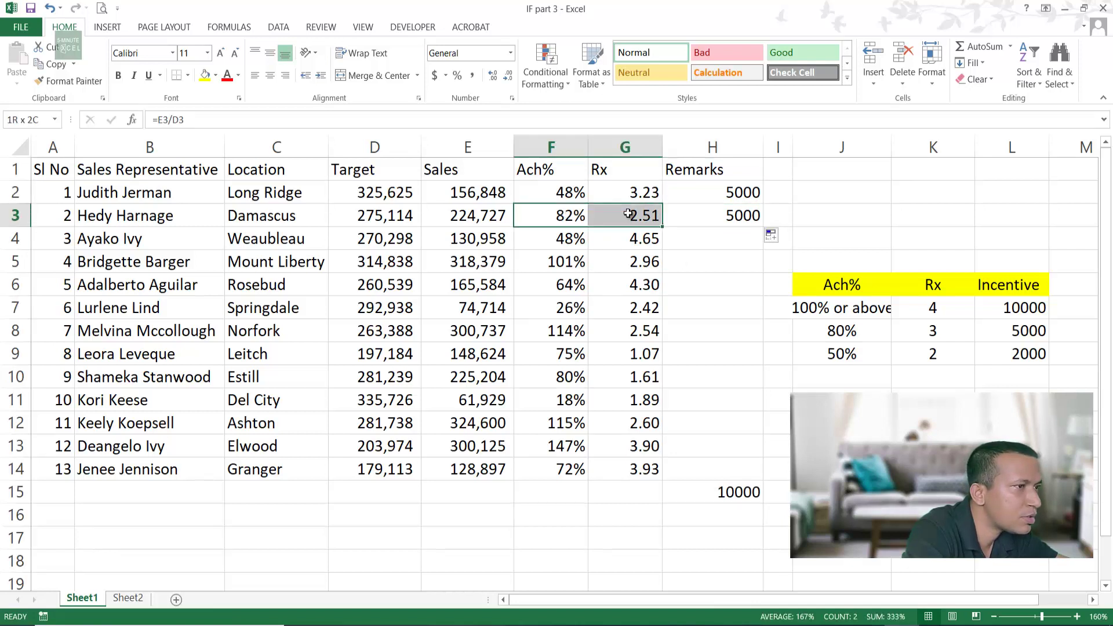
pyautogui.moveTo(628, 214); pyautogui.dragTo(635, 215)
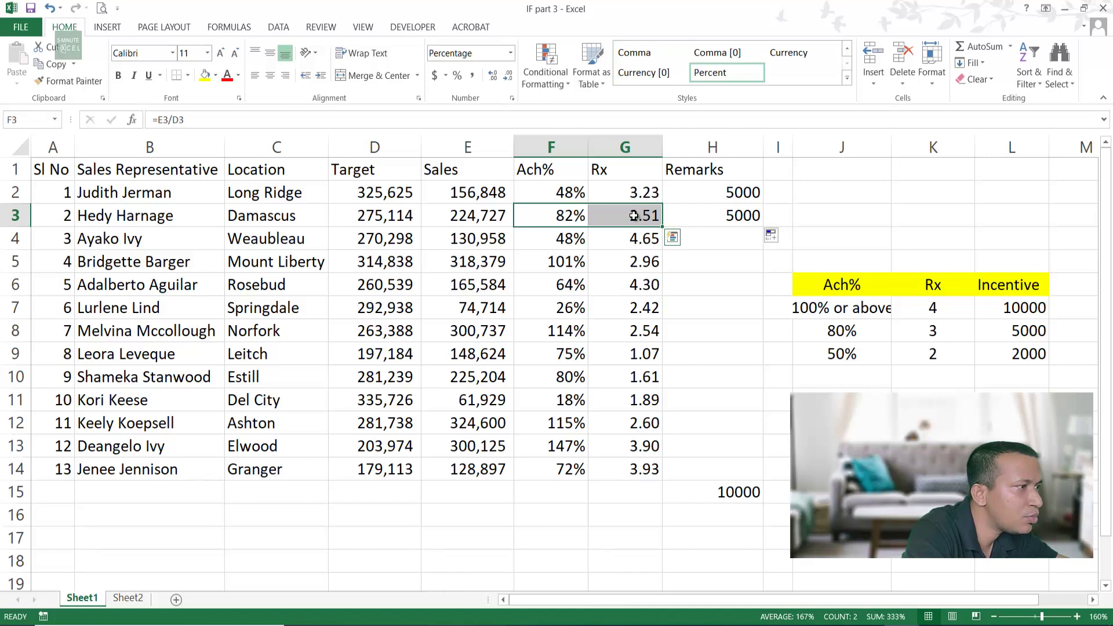
pyautogui.click(634, 216)
pyautogui.click(1029, 355)
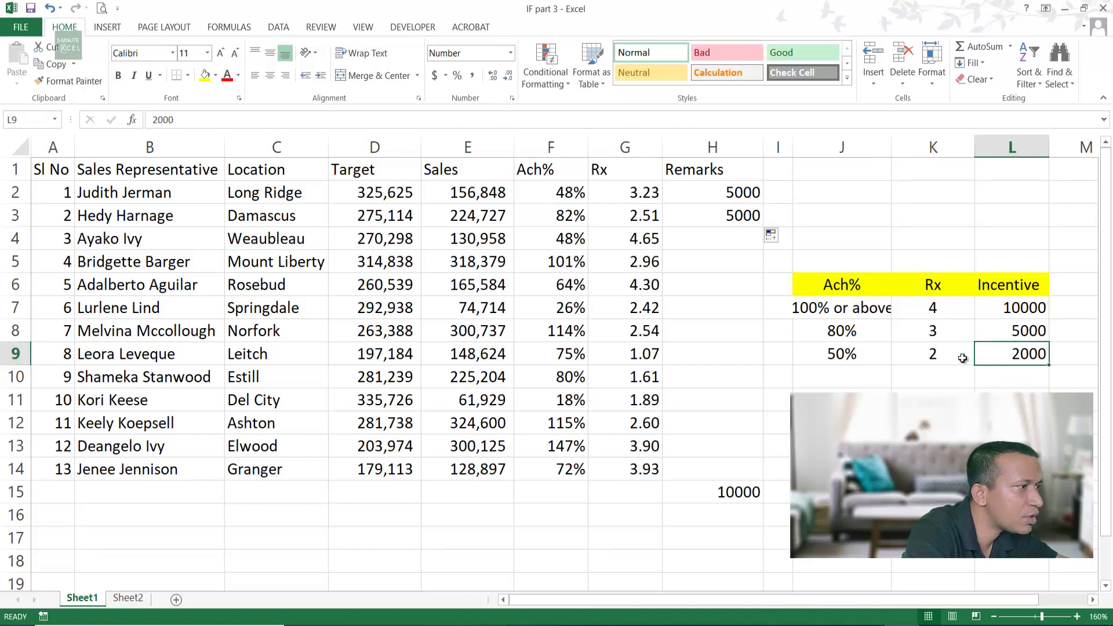
pyautogui.click(962, 358)
pyautogui.click(643, 220)
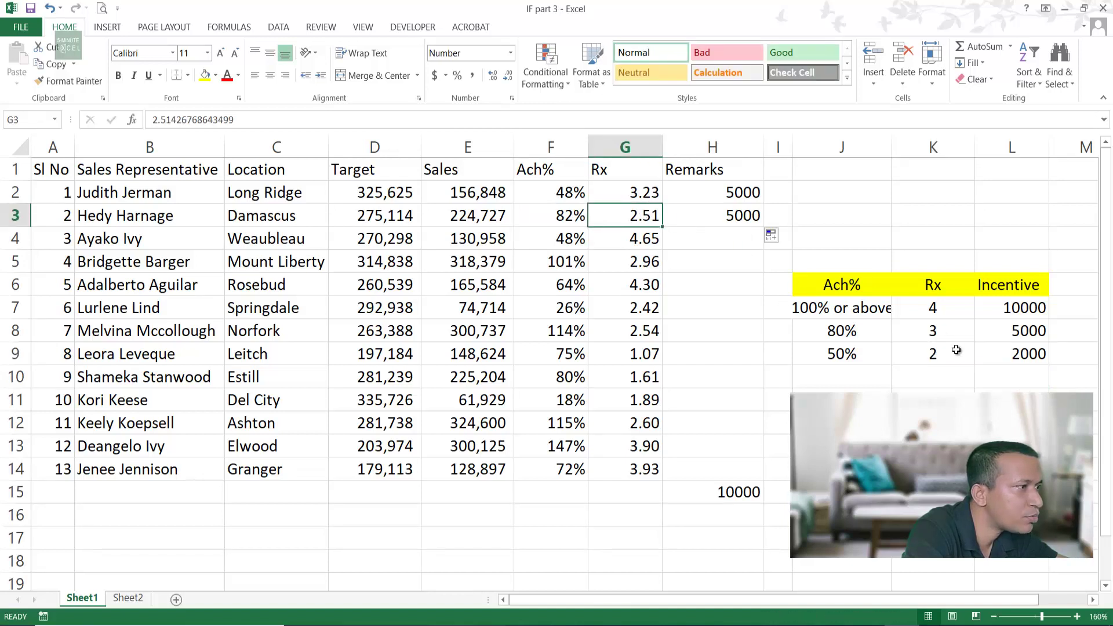
pyautogui.moveTo(926, 353); pyautogui.dragTo(1014, 363)
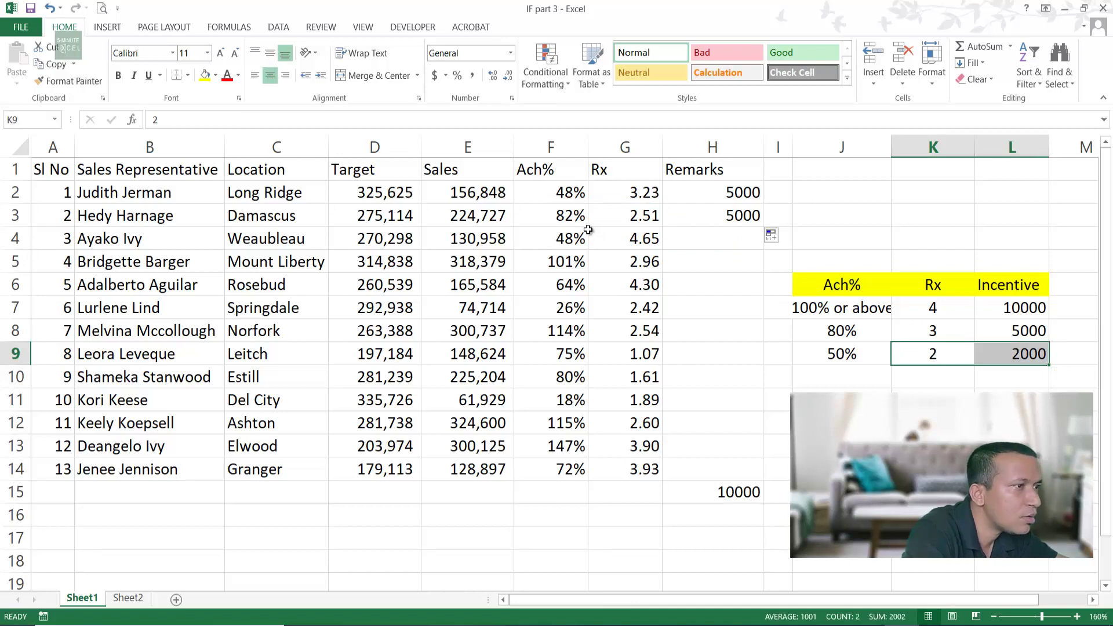
pyautogui.click(558, 208)
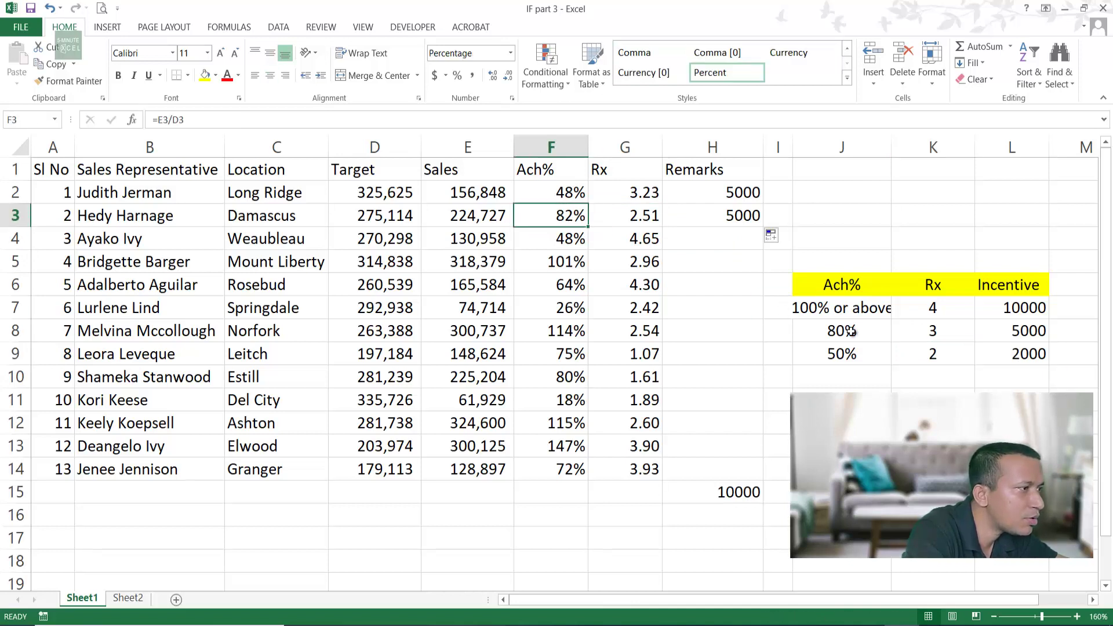
pyautogui.moveTo(850, 331); pyautogui.dragTo(1015, 332)
pyautogui.click(747, 216)
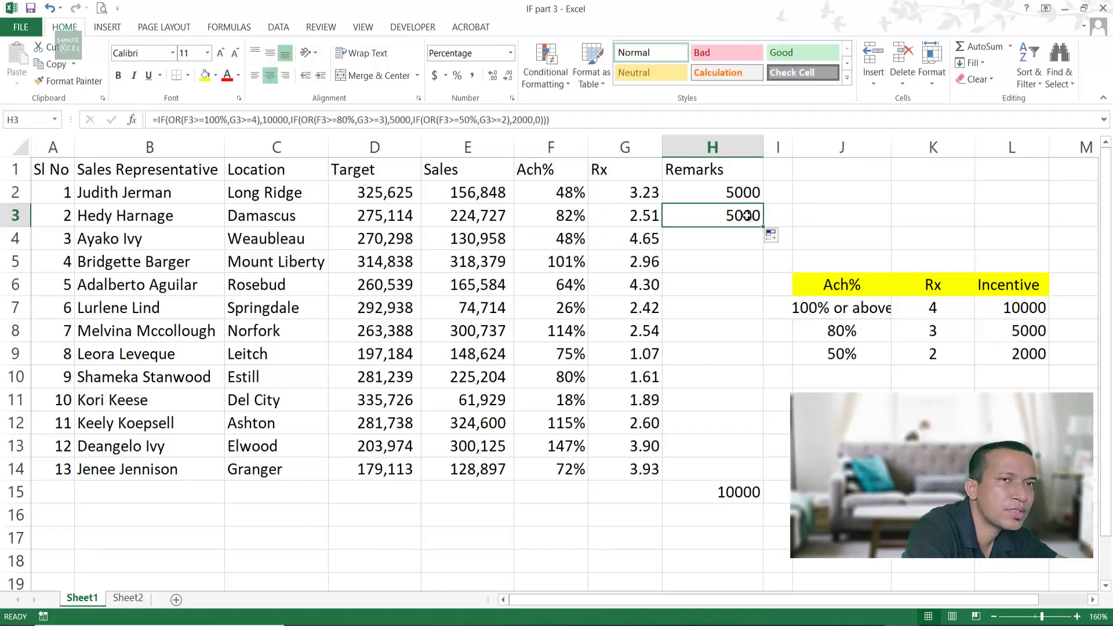
# - Fill the IF/OR incentive formula from H3 down to H14, then check rows 4–6
pyautogui.moveTo(760, 228); pyautogui.dragTo(757, 479)
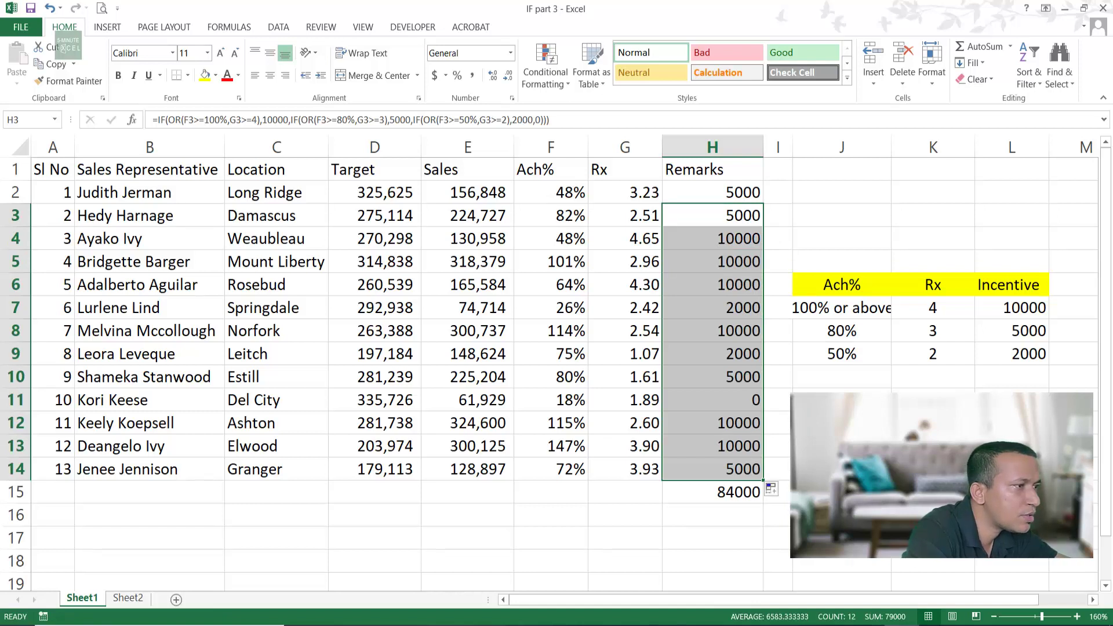
pyautogui.moveTo(729, 239); pyautogui.dragTo(571, 240)
pyautogui.click(567, 264)
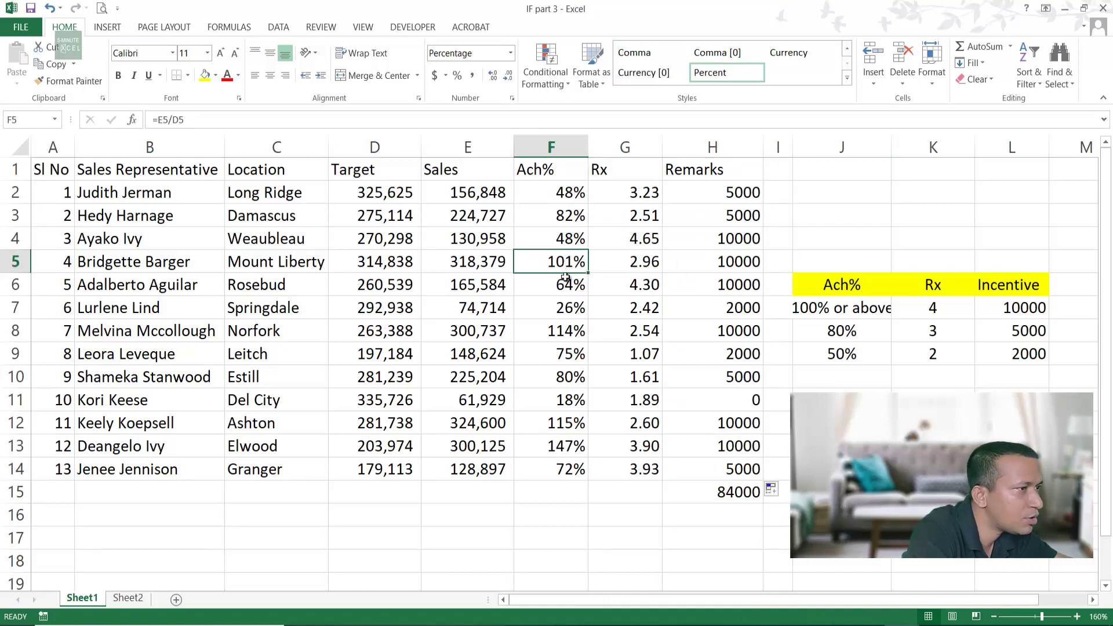
pyautogui.click(574, 283)
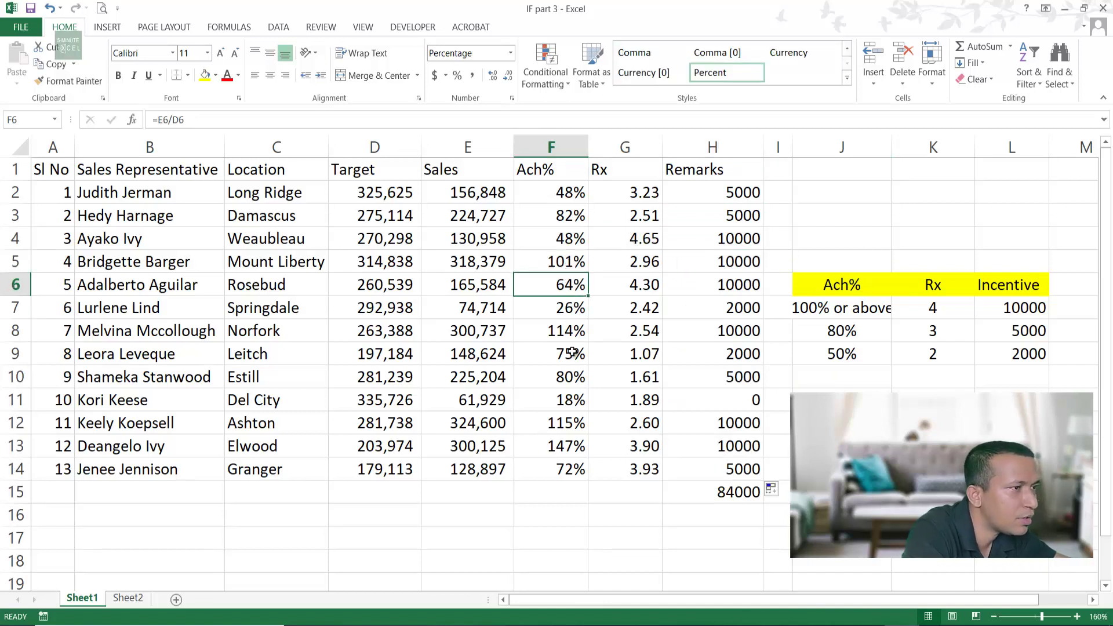
pyautogui.click(651, 287)
pyautogui.click(731, 287)
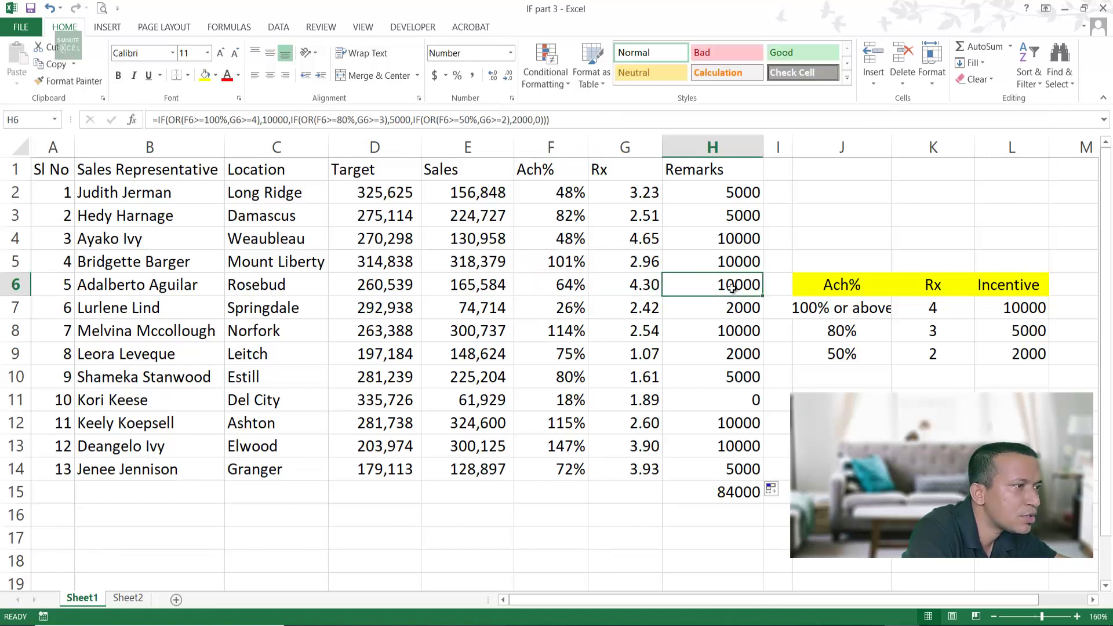
# - Compare achievement percentage, Rx value and incentive formula for rows 4 and 11
pyautogui.click(574, 240)
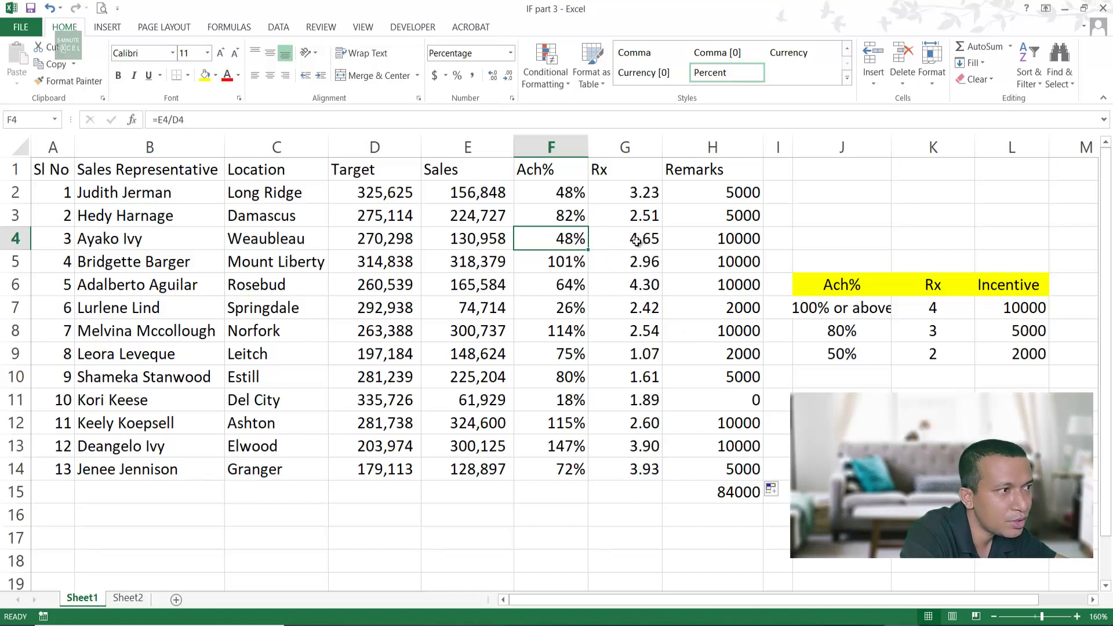
pyautogui.click(636, 242)
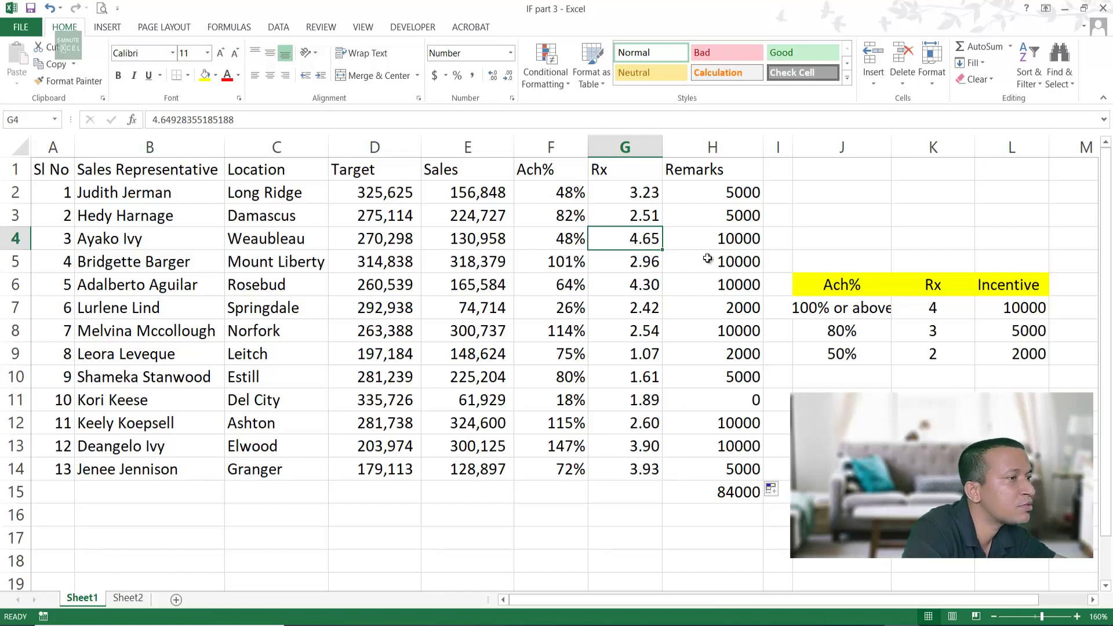
pyautogui.click(724, 246)
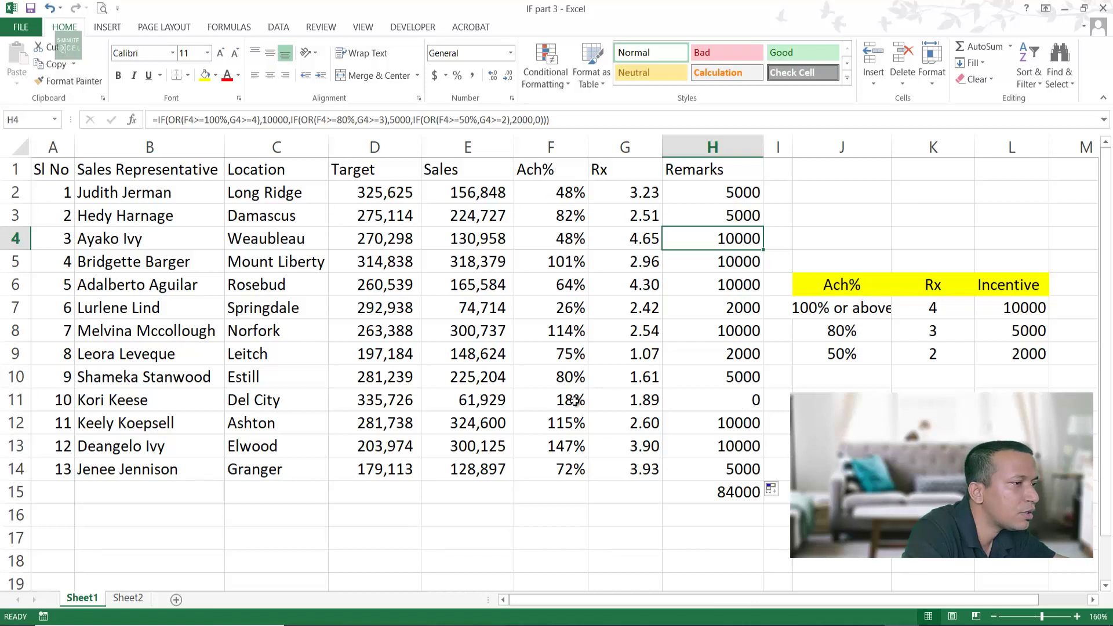
pyautogui.moveTo(574, 401); pyautogui.dragTo(635, 401)
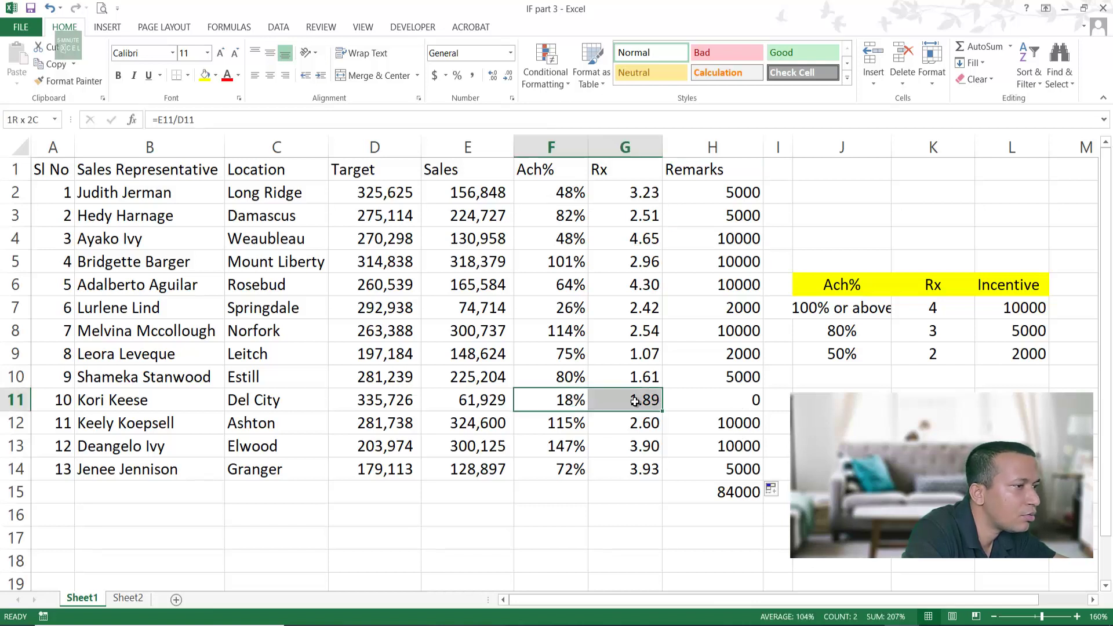
pyautogui.click(565, 404)
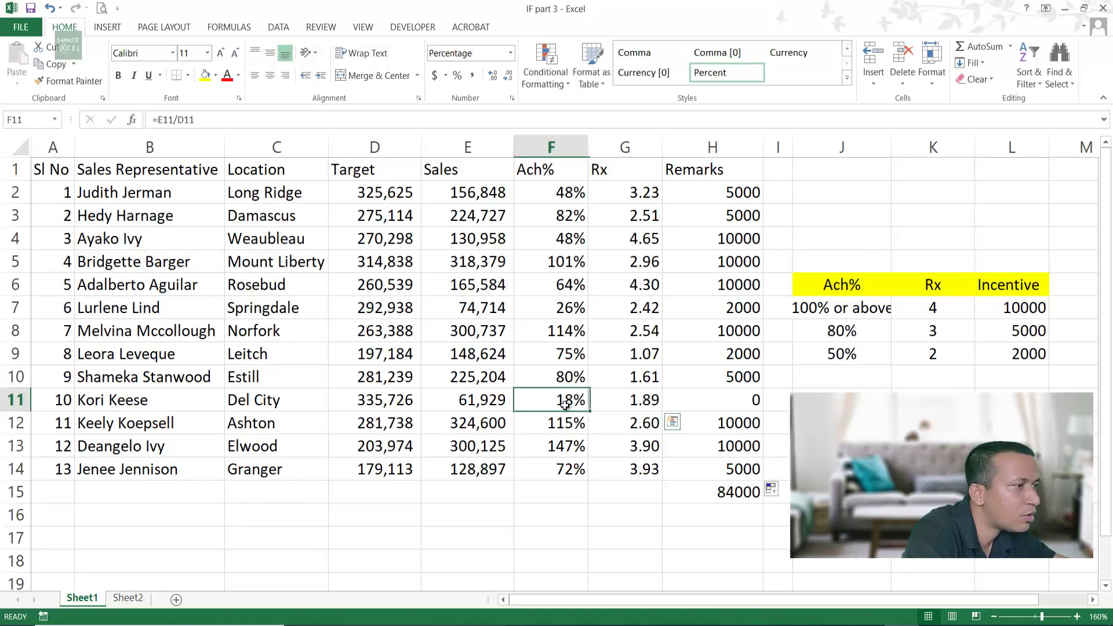
pyautogui.click(655, 402)
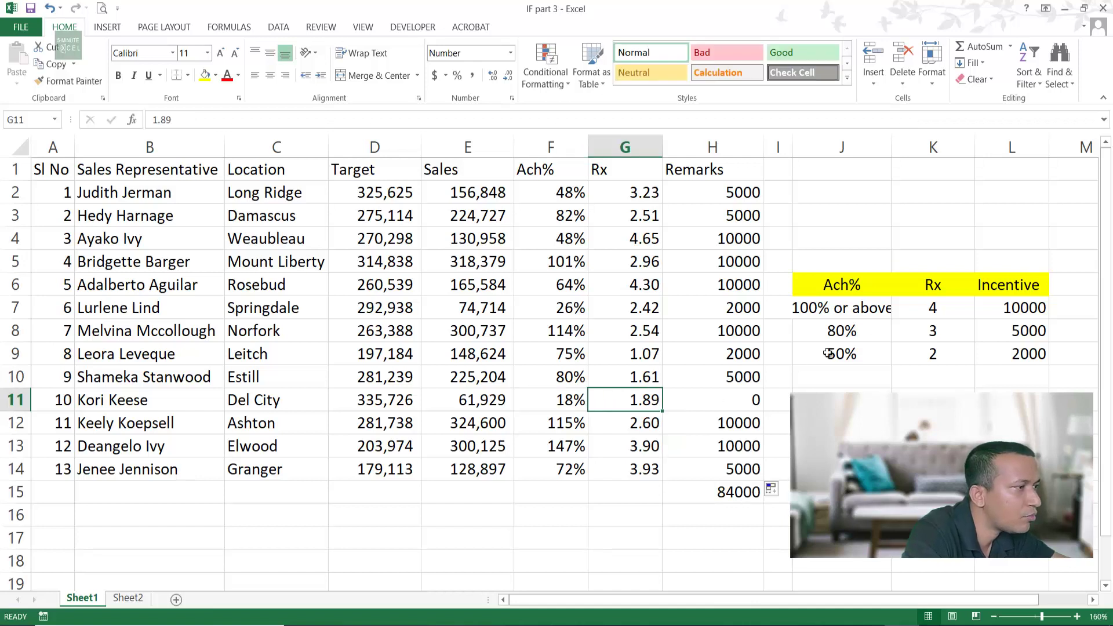
# - Verify row 11's zero incentive against the 50% tier's Rx requirement of 2, and the H15 total
pyautogui.click(861, 354)
pyautogui.click(929, 355)
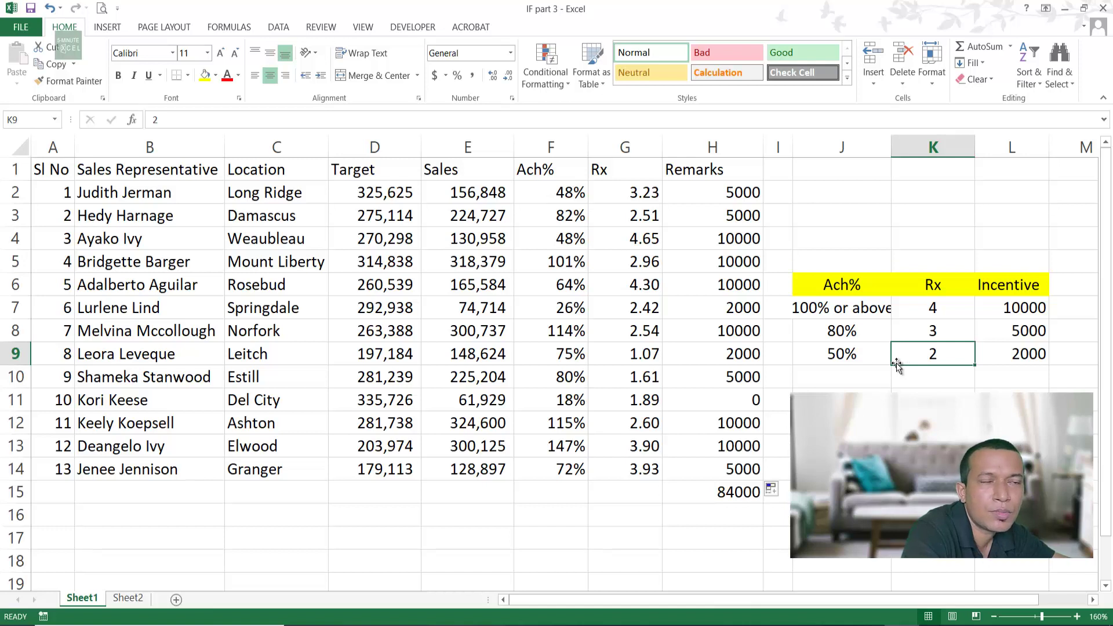
pyautogui.click(737, 400)
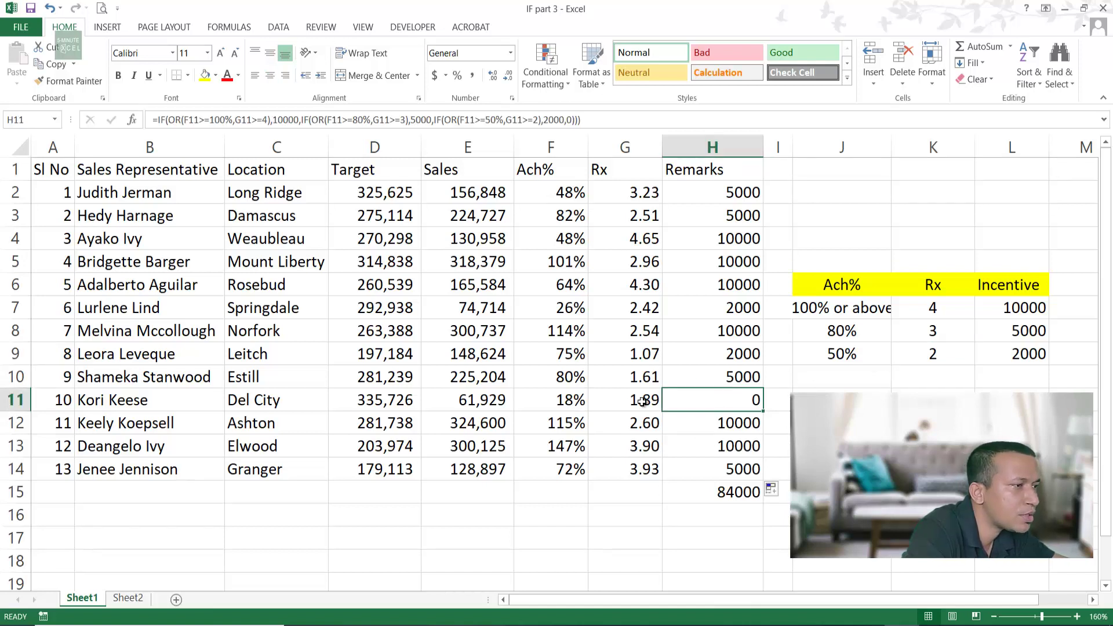
pyautogui.click(639, 401)
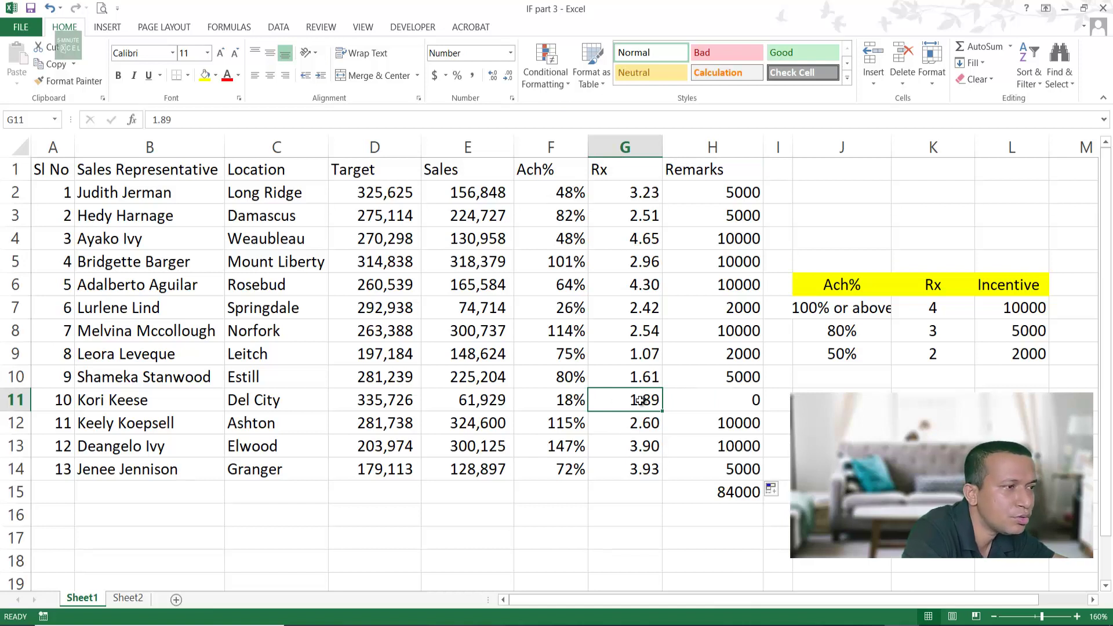
pyautogui.click(577, 406)
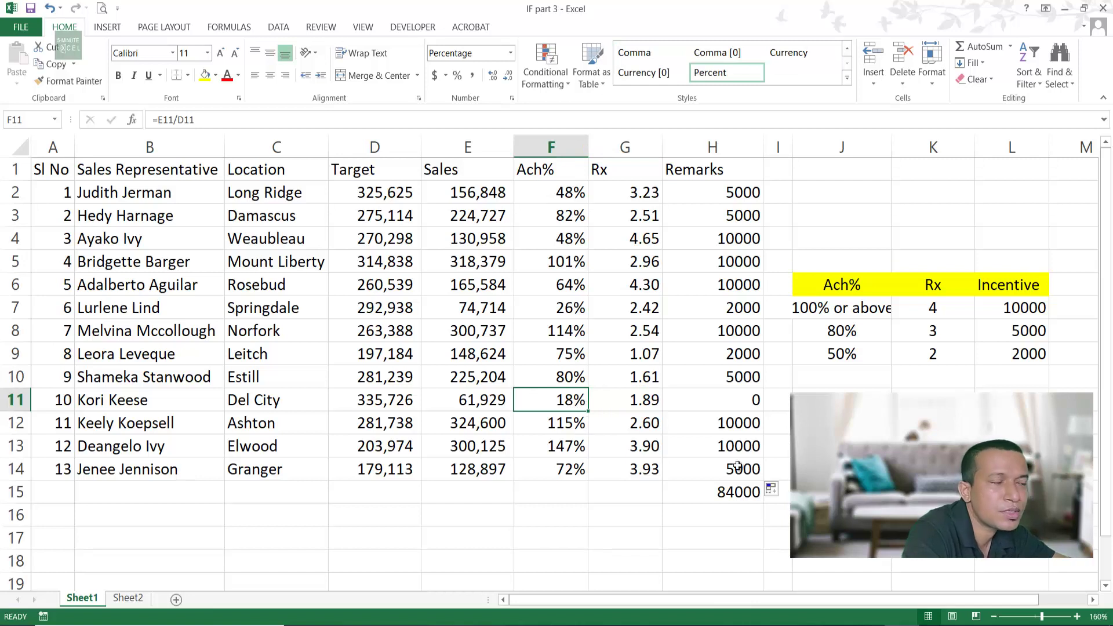
pyautogui.click(764, 491)
pyautogui.click(737, 492)
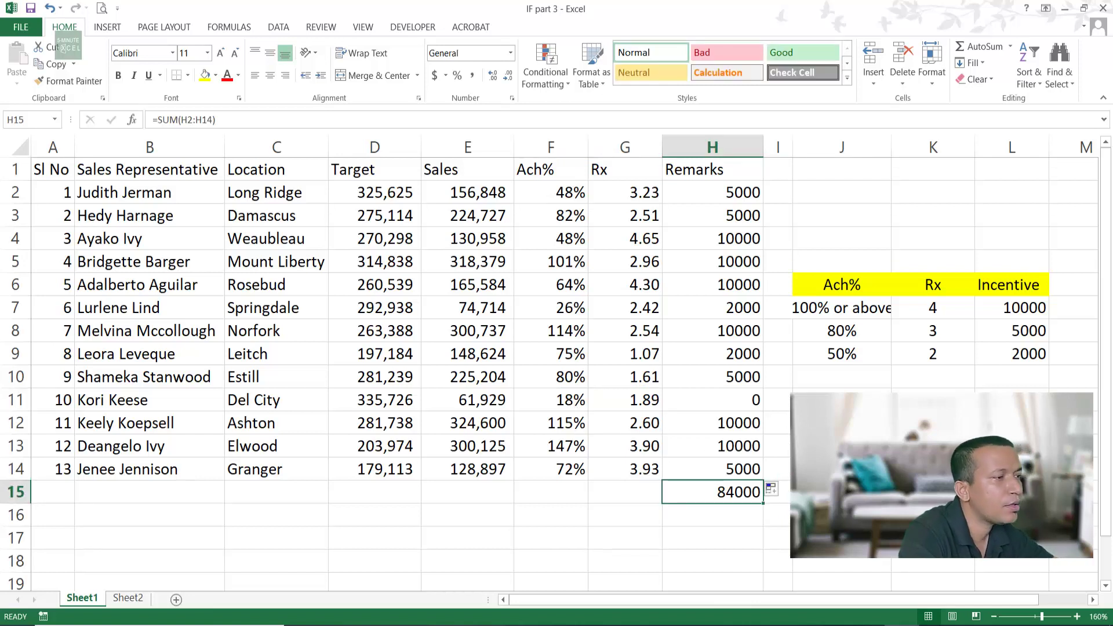
pyautogui.click(732, 397)
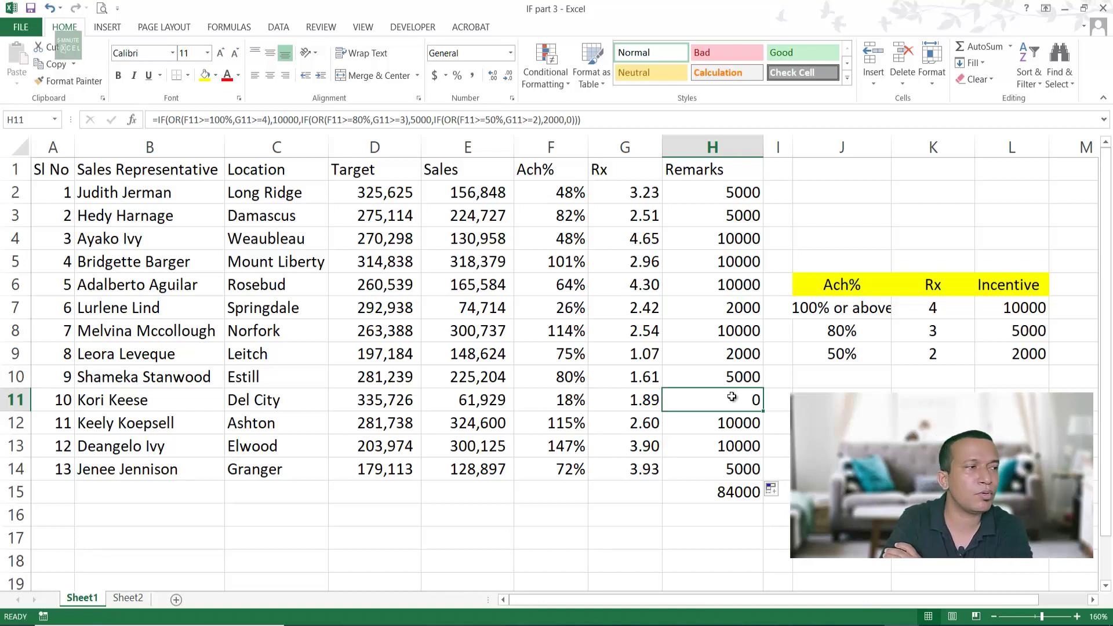
pyautogui.click(837, 310)
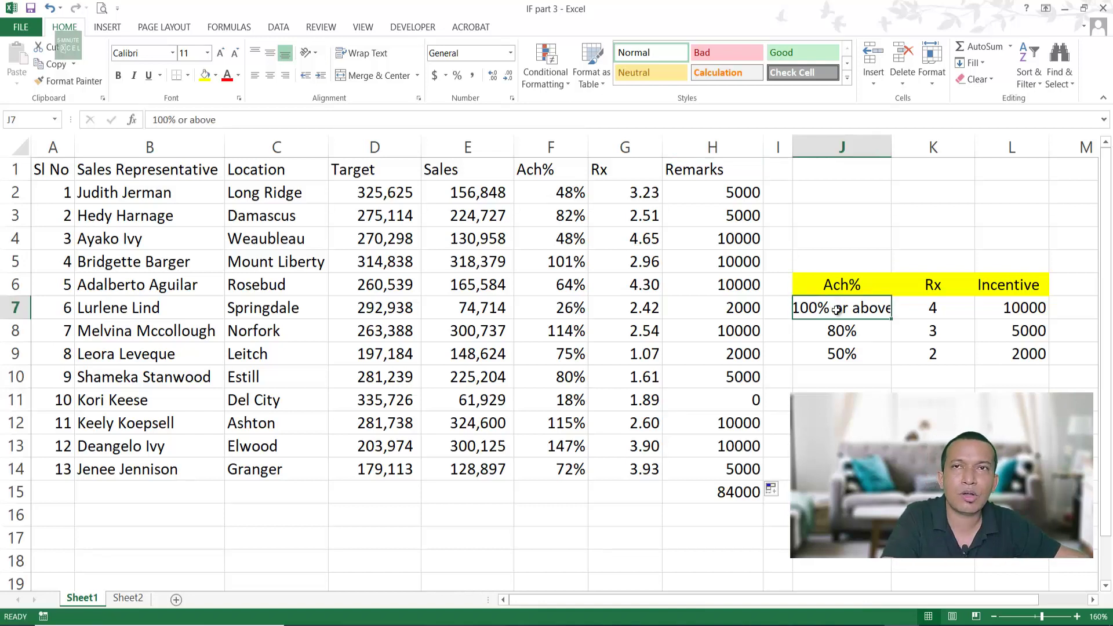
pyautogui.click(933, 423)
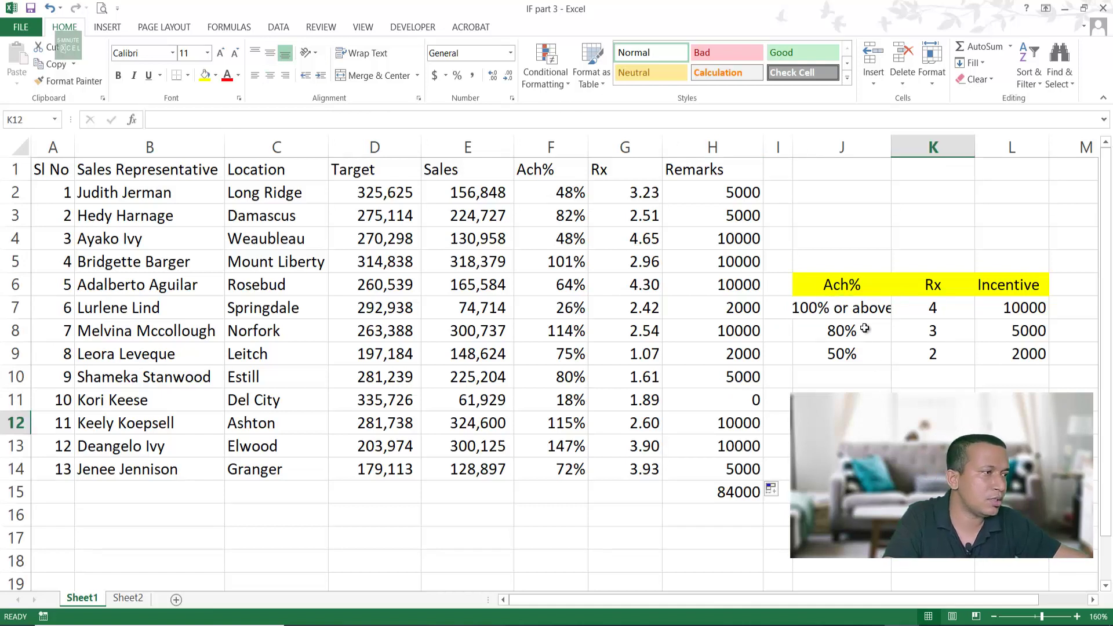
pyautogui.click(856, 312)
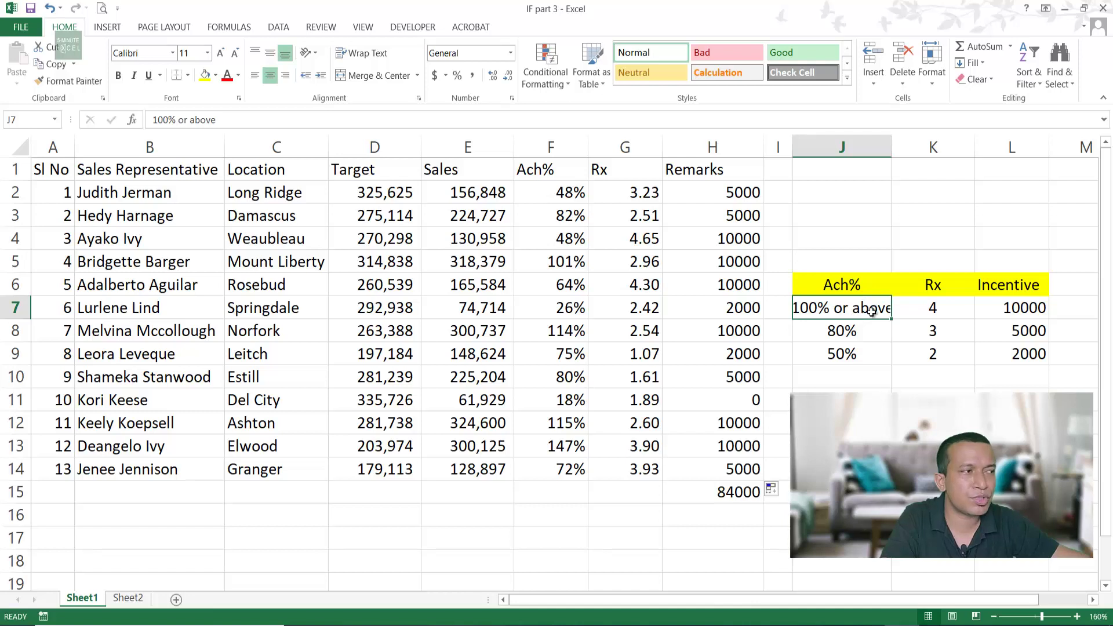
pyautogui.click(946, 308)
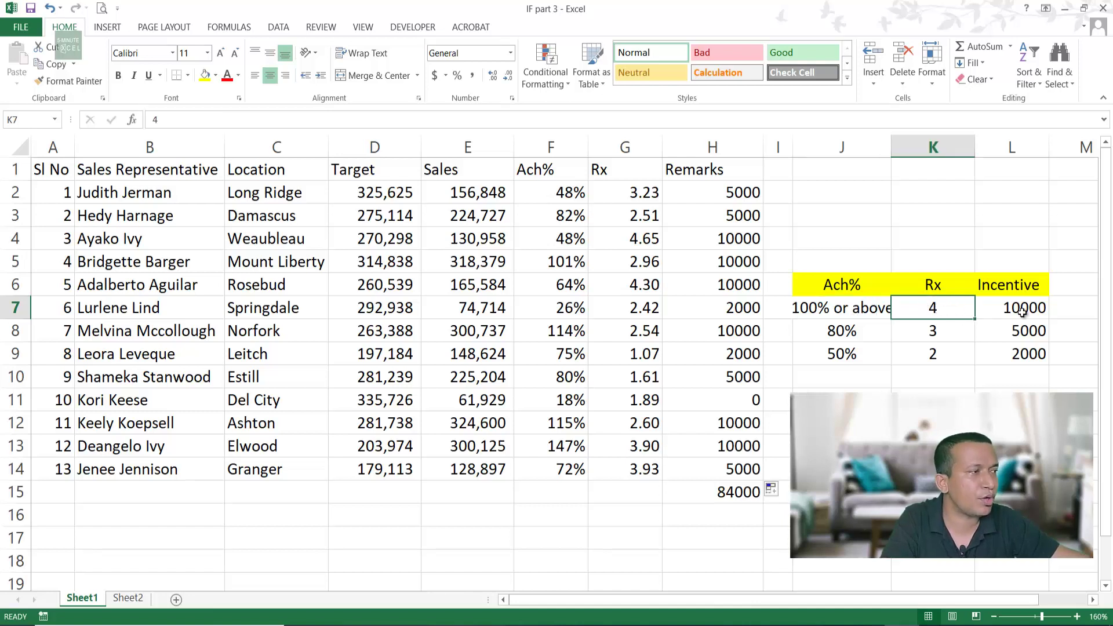
pyautogui.click(1022, 312)
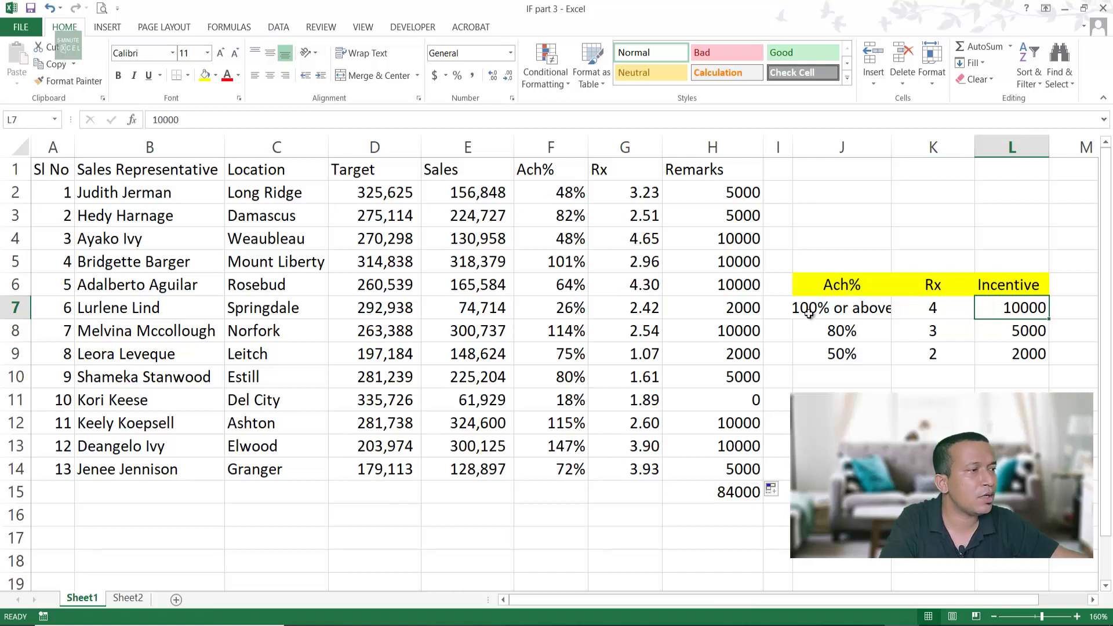
pyautogui.moveTo(852, 325); pyautogui.dragTo(934, 339)
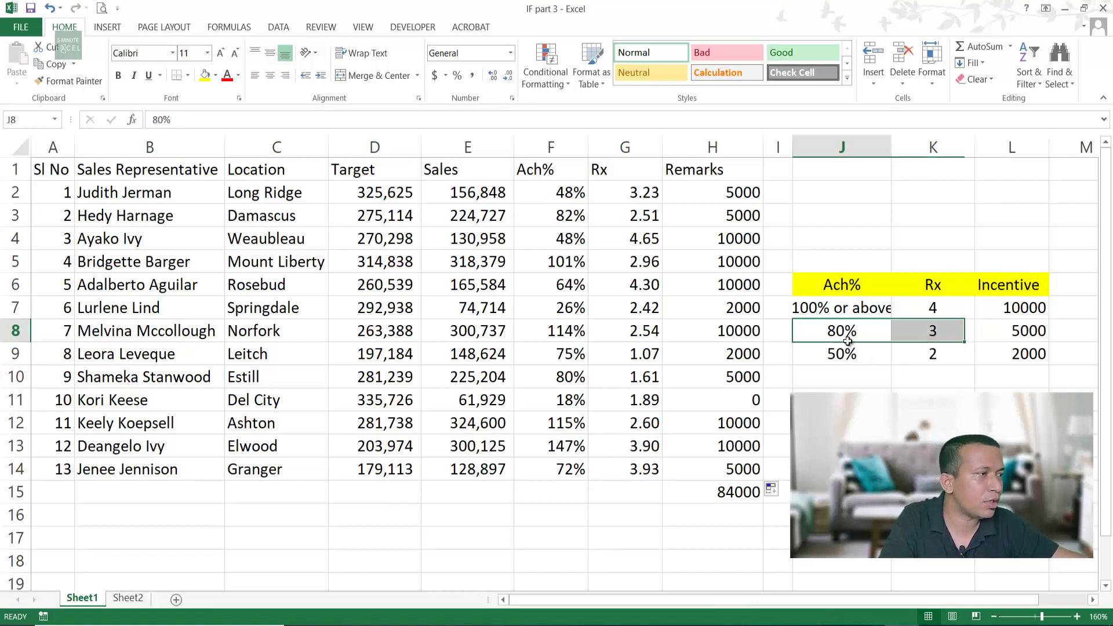
pyautogui.click(847, 341)
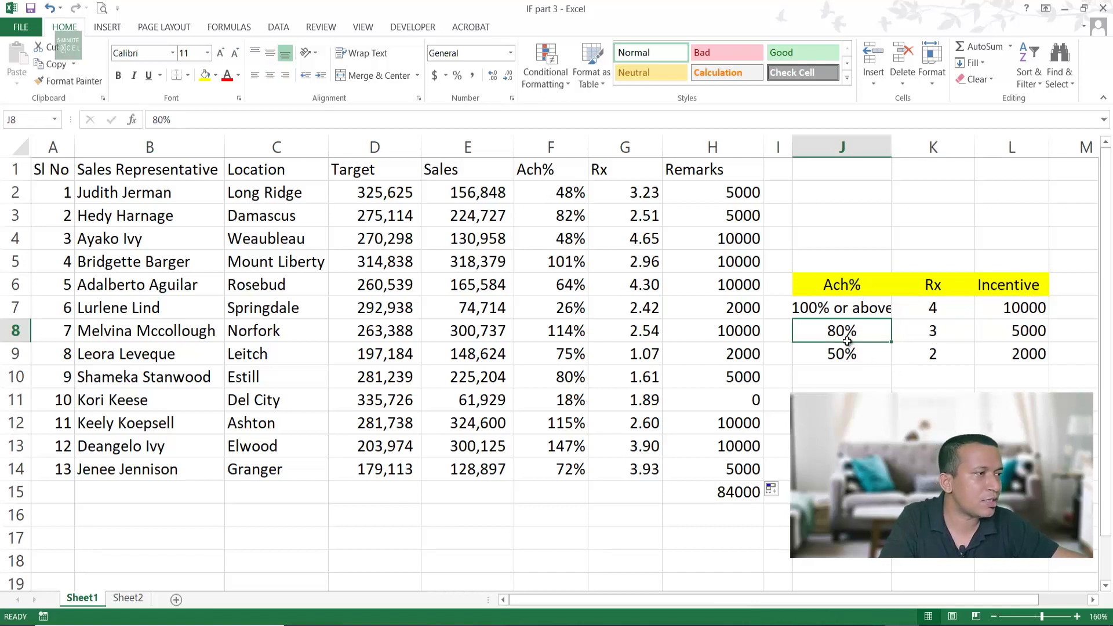
pyautogui.click(931, 334)
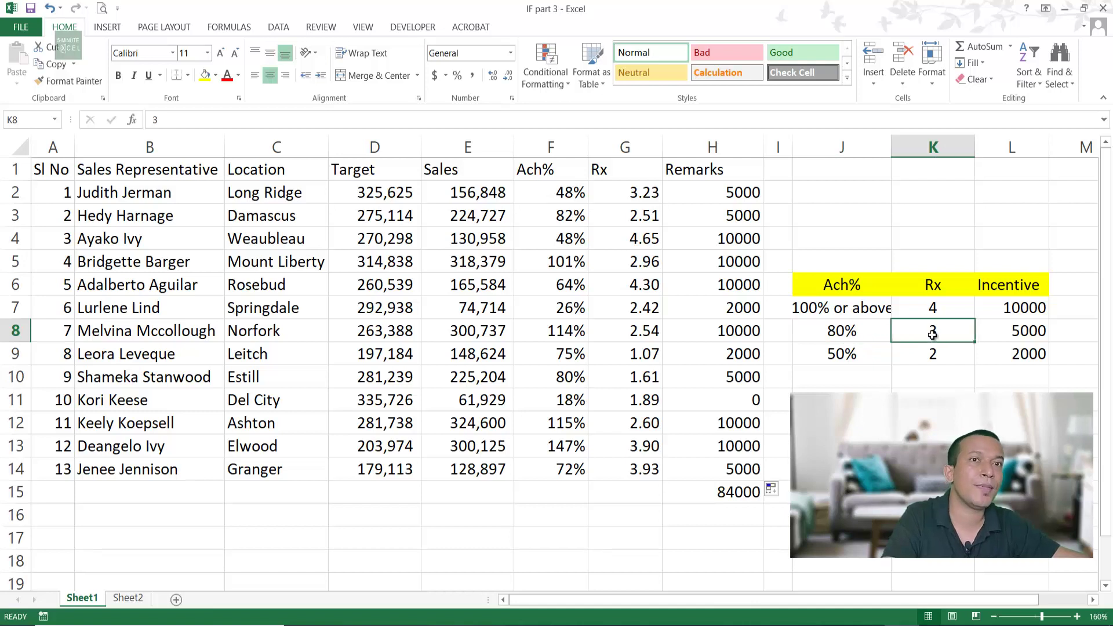
pyautogui.click(865, 354)
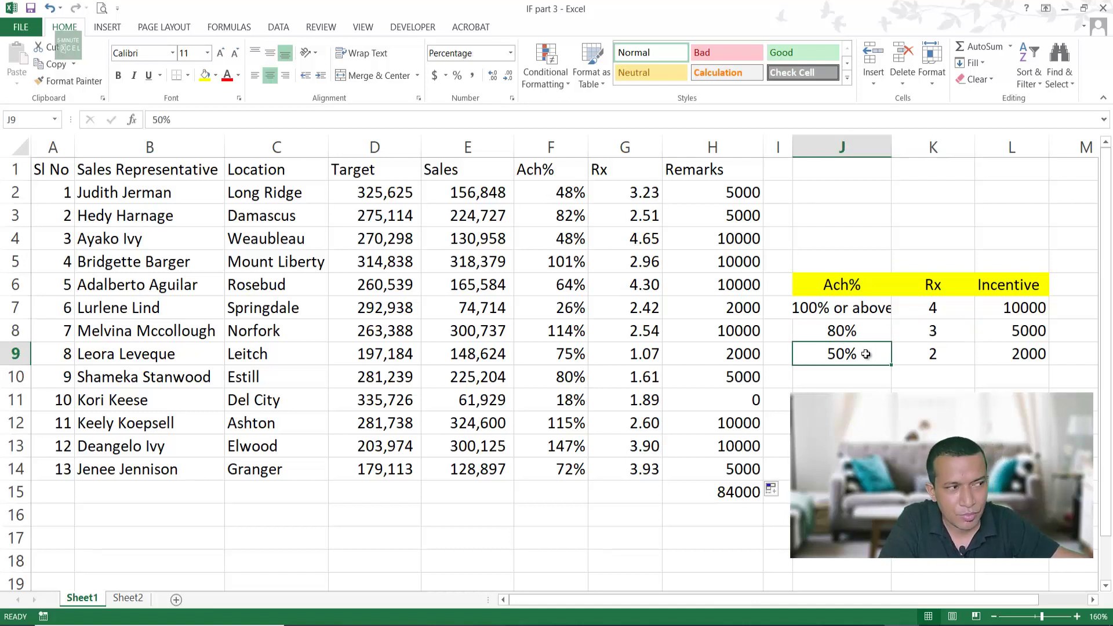
pyautogui.click(949, 351)
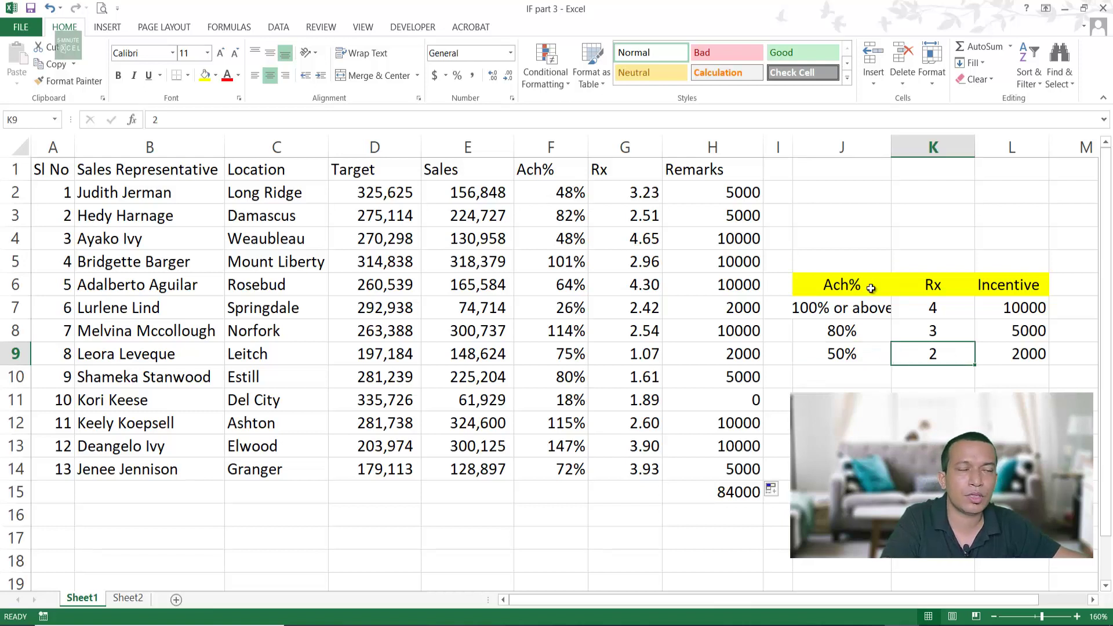
pyautogui.click(736, 188)
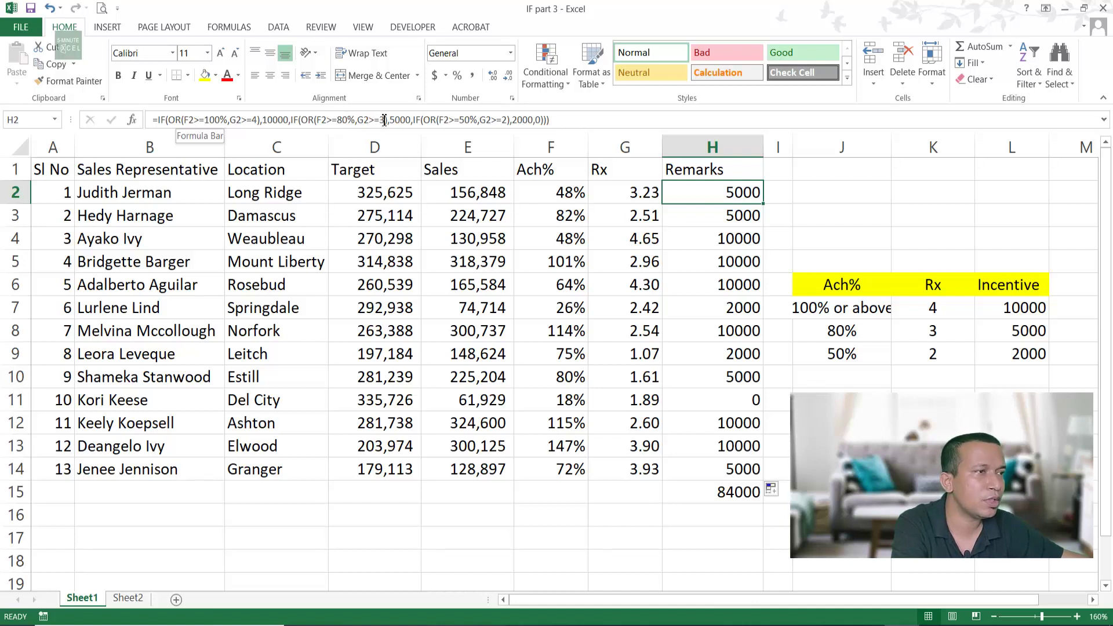
# - Change H2's 80% and 50% tier ORs to AND and refill the formula through H14
pyautogui.doubleClick(307, 120)
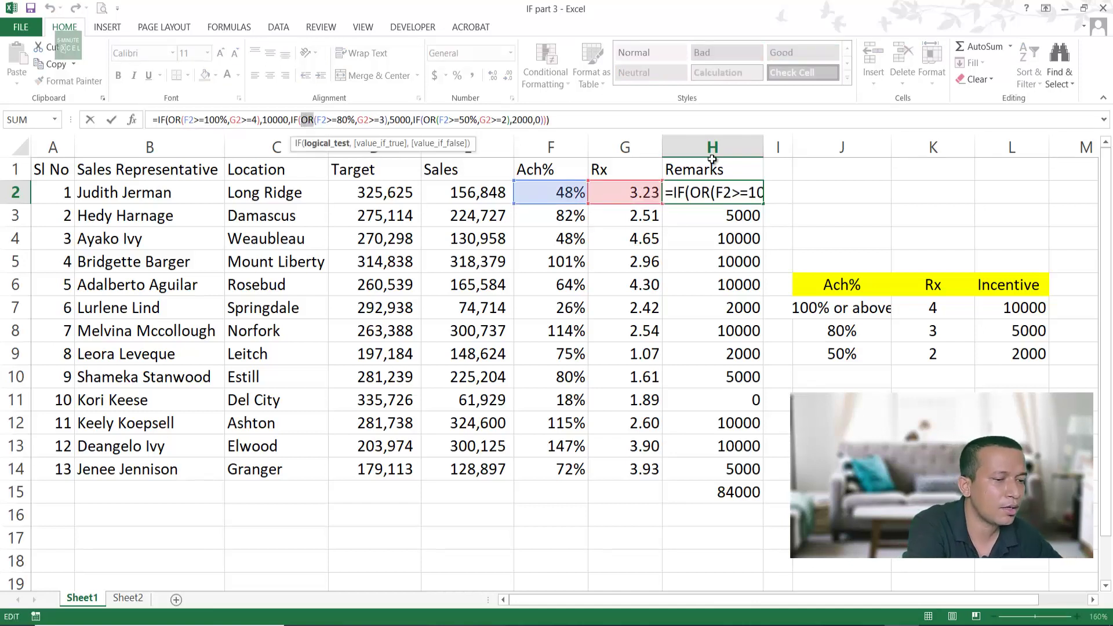
pyautogui.write('and')
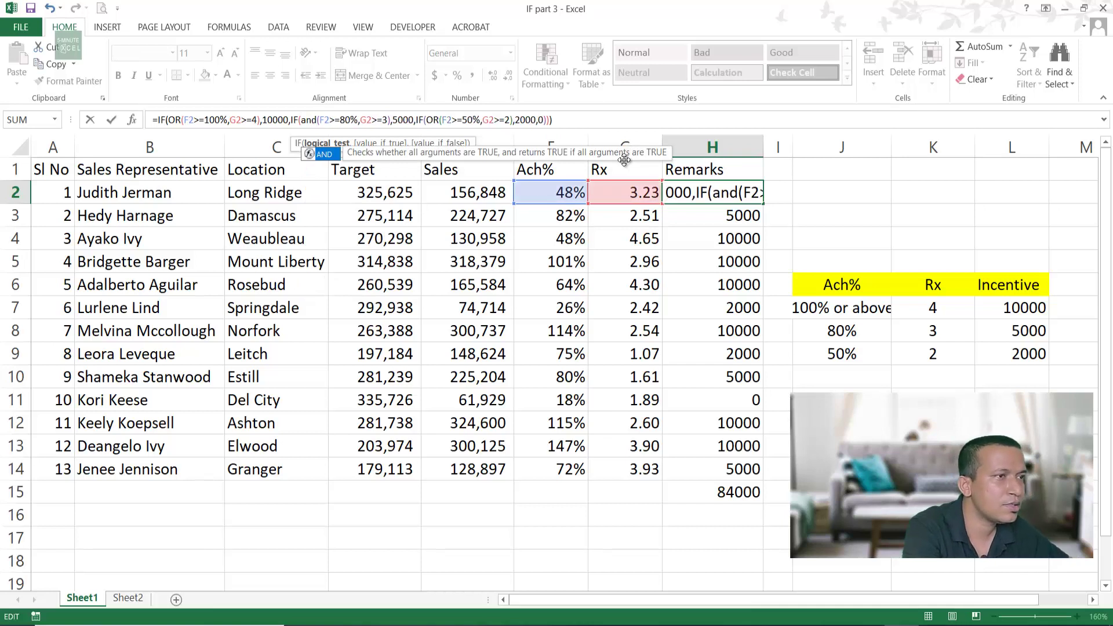
pyautogui.click(437, 121)
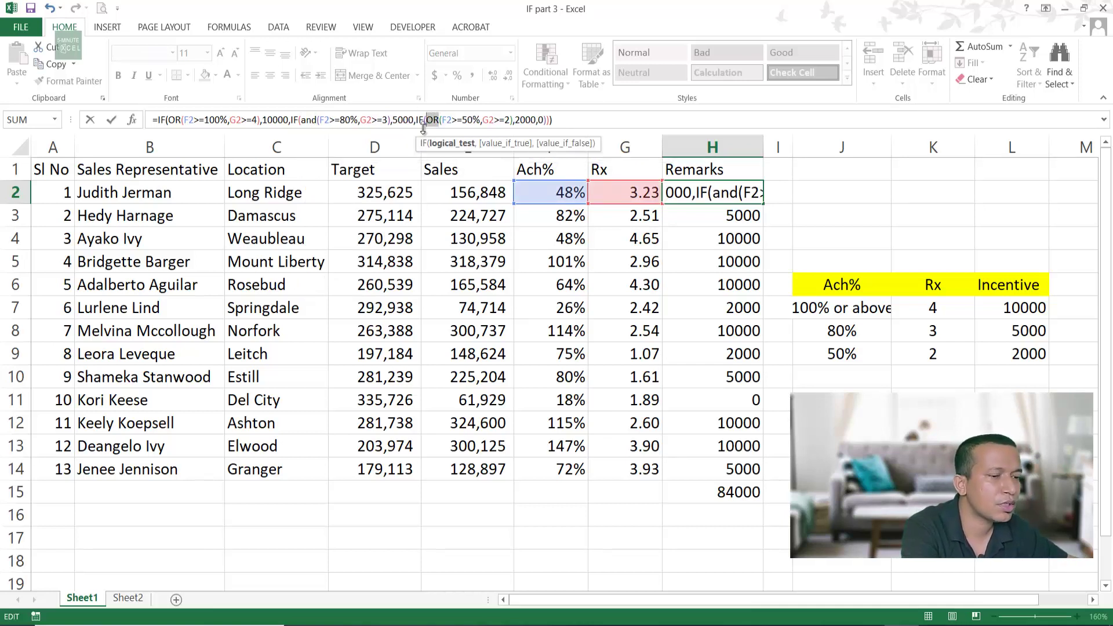
pyautogui.write('and')
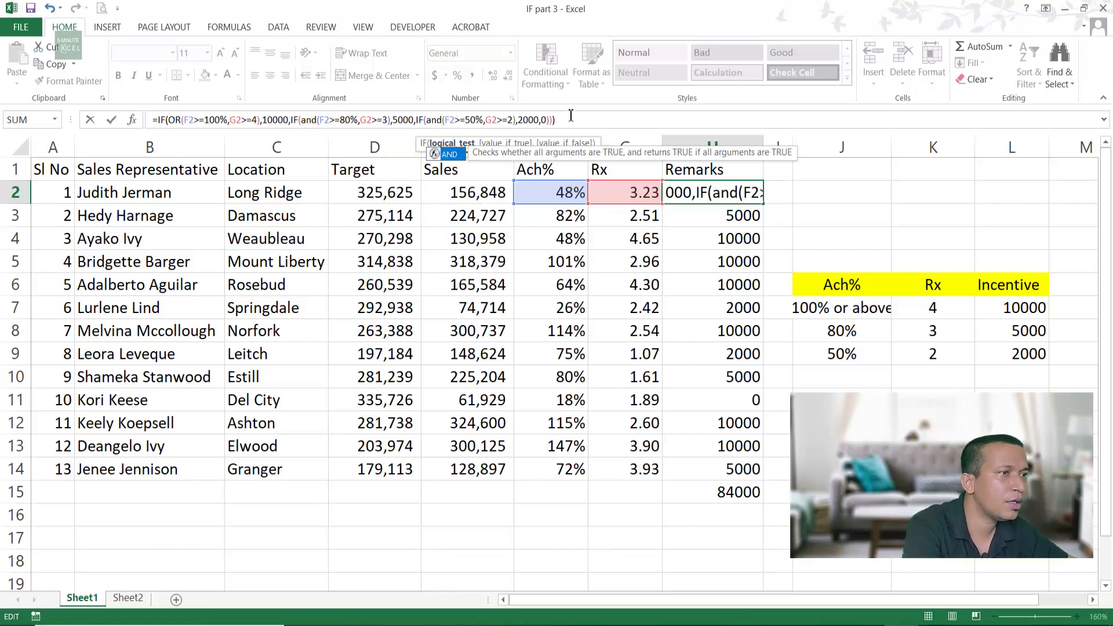
pyautogui.click(580, 118)
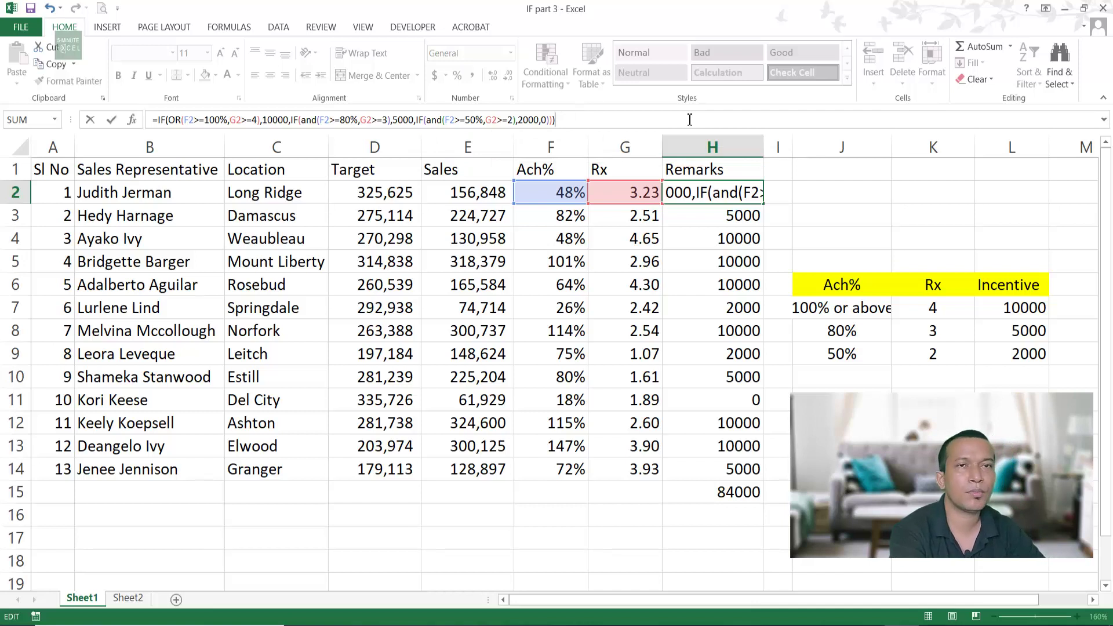
pyautogui.press('Return')
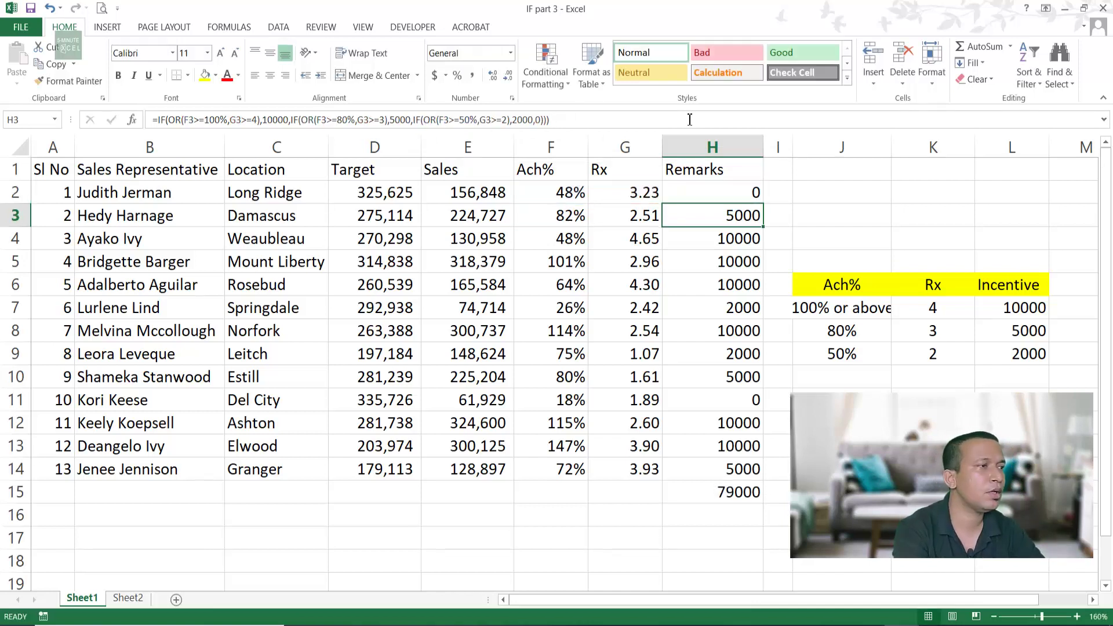
pyautogui.click(744, 192)
pyautogui.moveTo(762, 207); pyautogui.dragTo(745, 483)
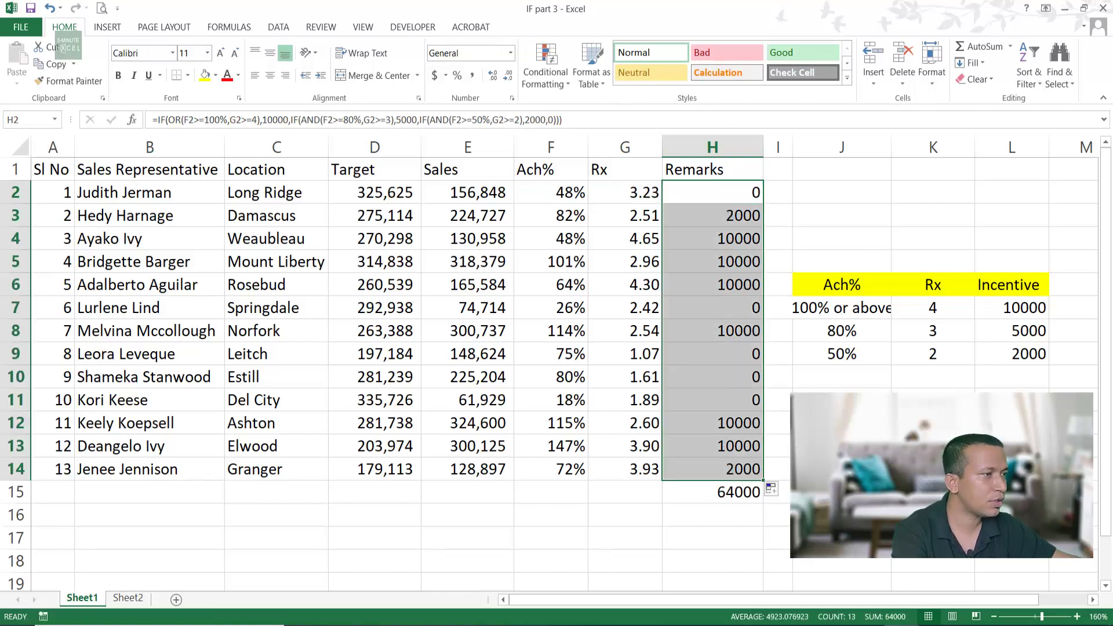
pyautogui.click(933, 515)
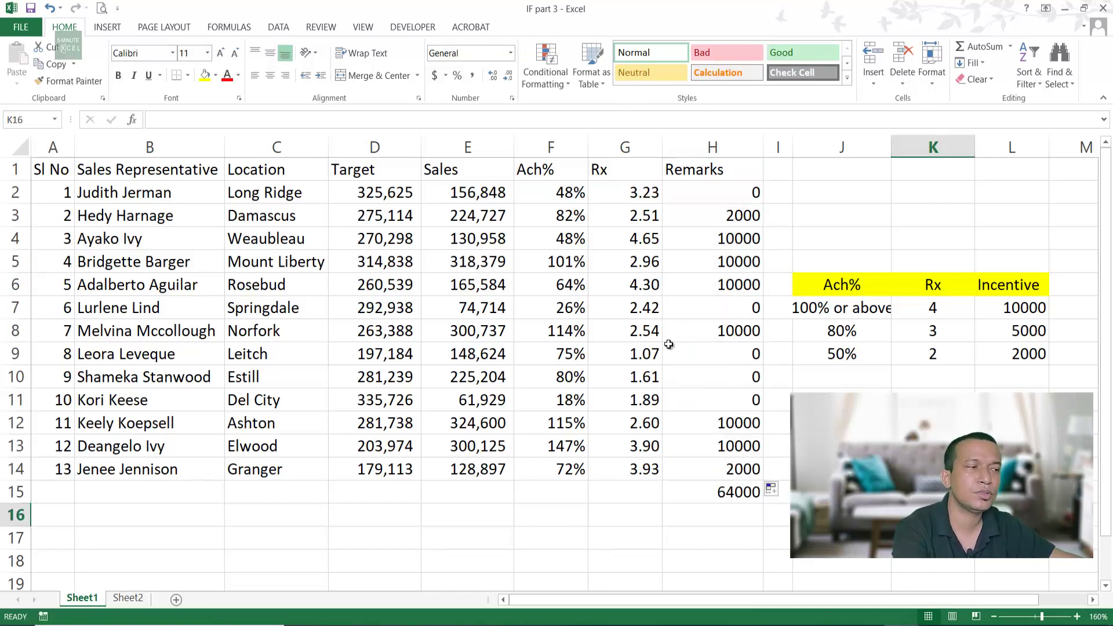
pyautogui.click(842, 422)
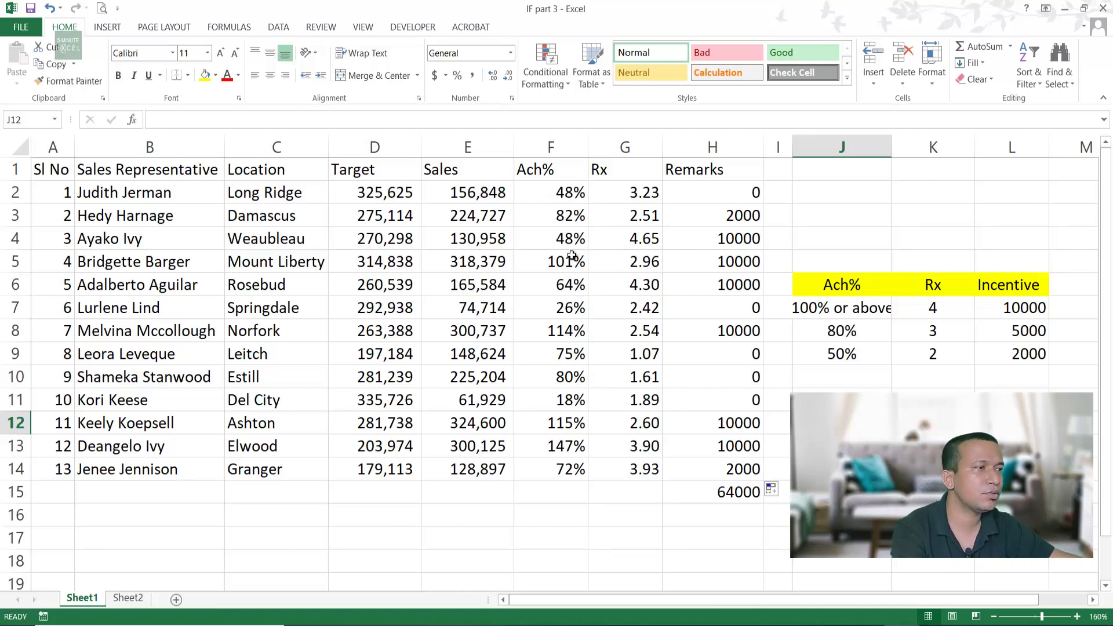
pyautogui.click(571, 262)
pyautogui.click(867, 310)
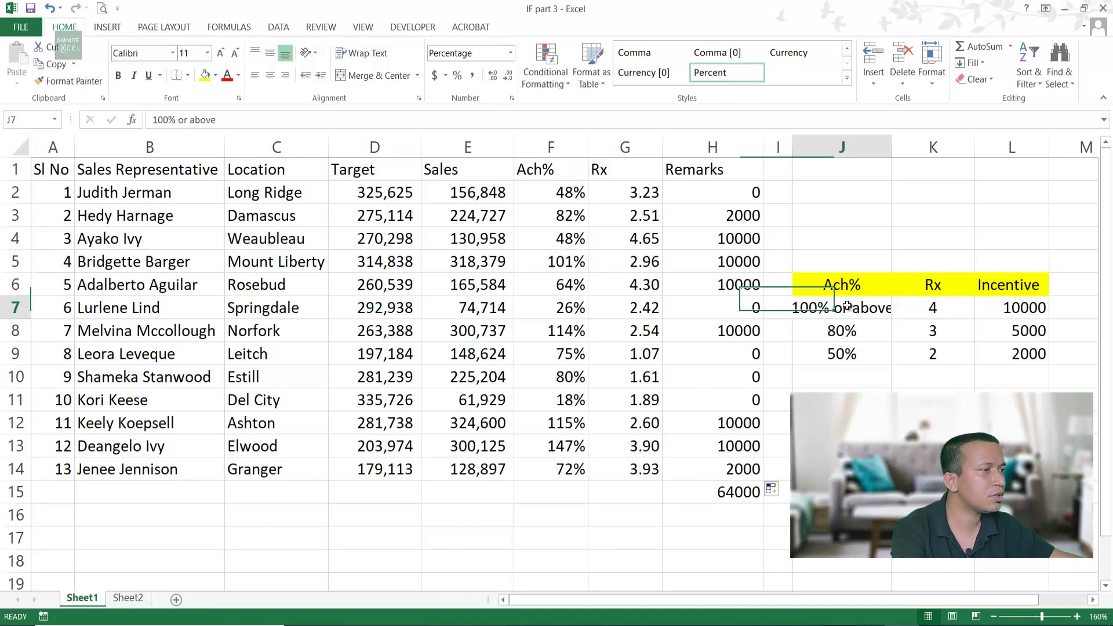
pyautogui.click(1025, 309)
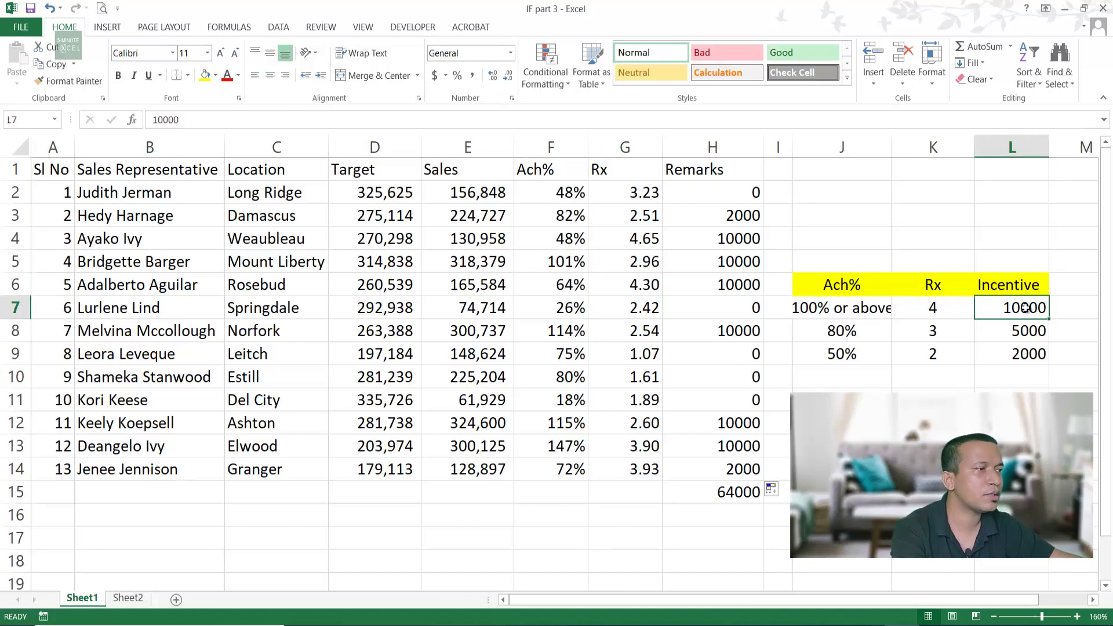
pyautogui.click(944, 307)
pyautogui.click(1019, 306)
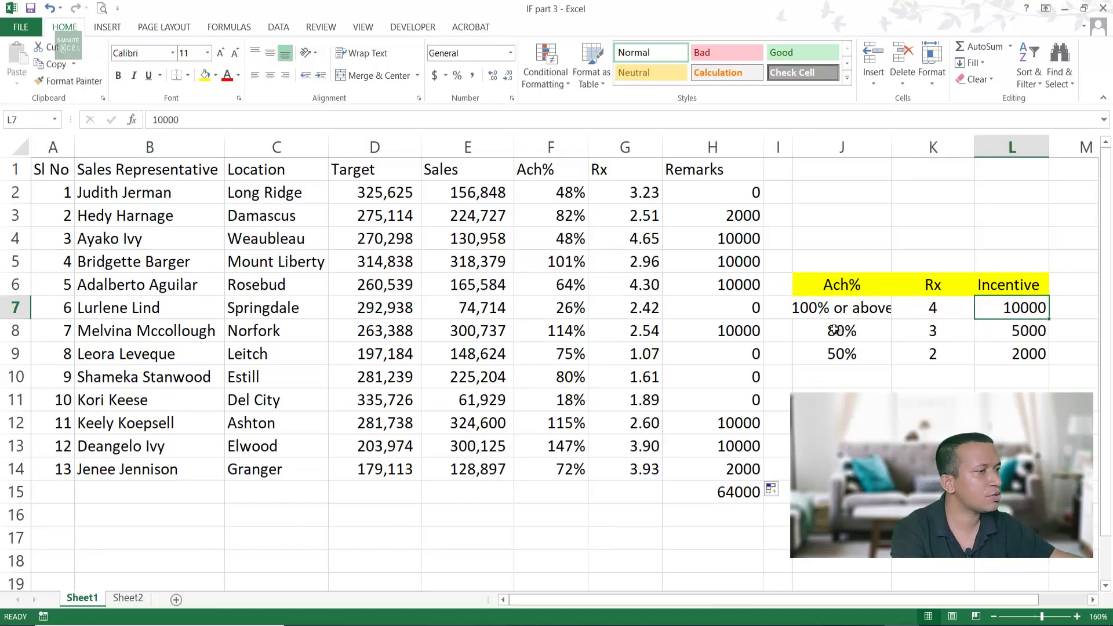
pyautogui.click(618, 244)
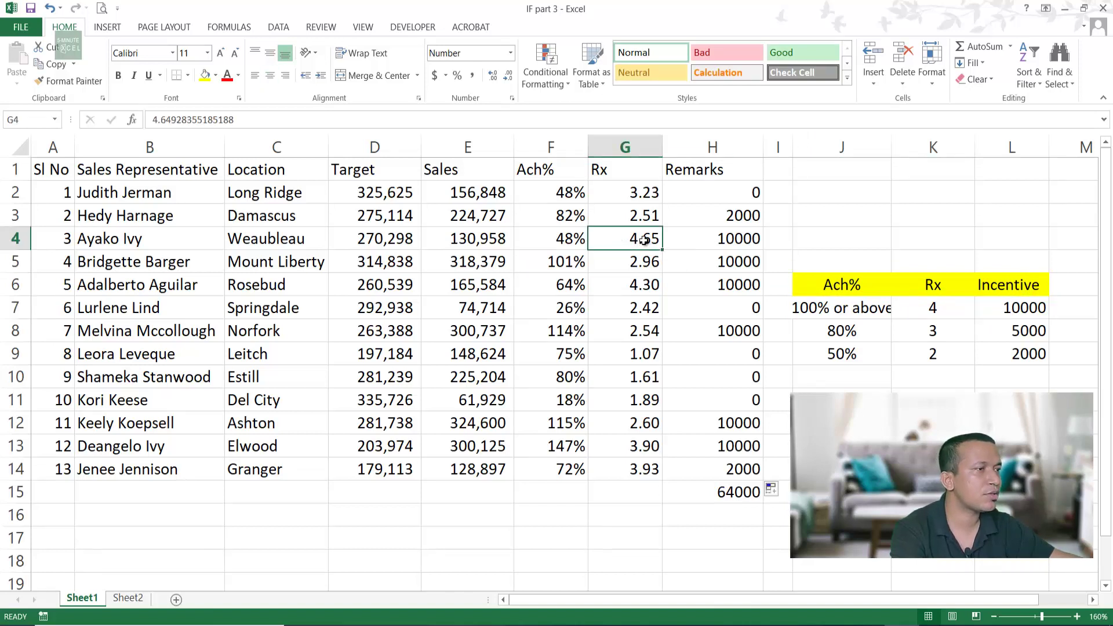
pyautogui.click(732, 240)
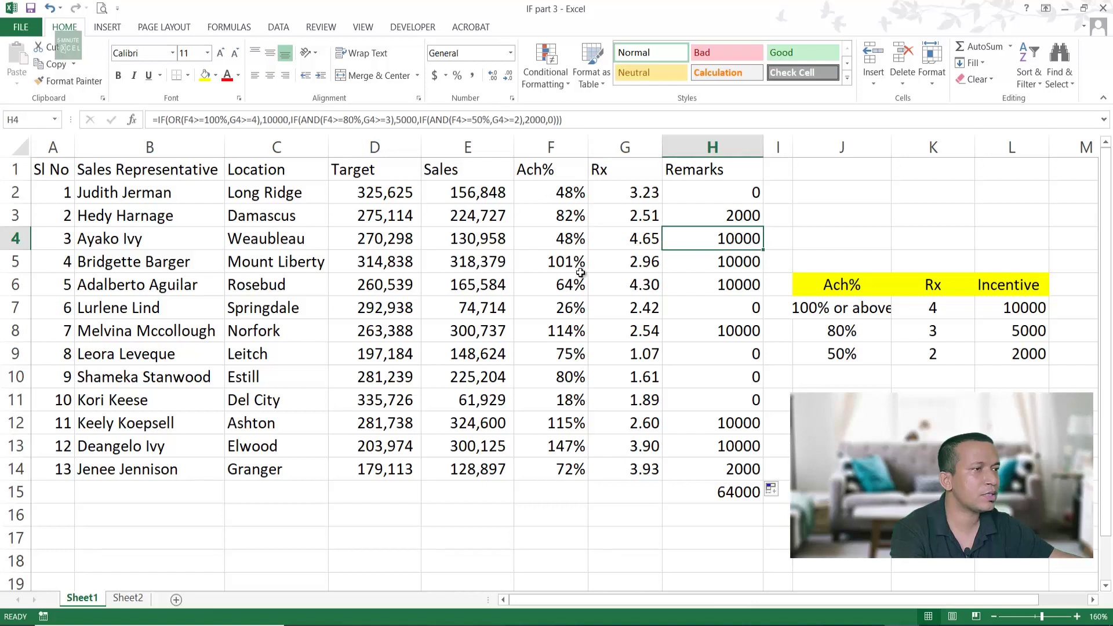
pyautogui.click(570, 240)
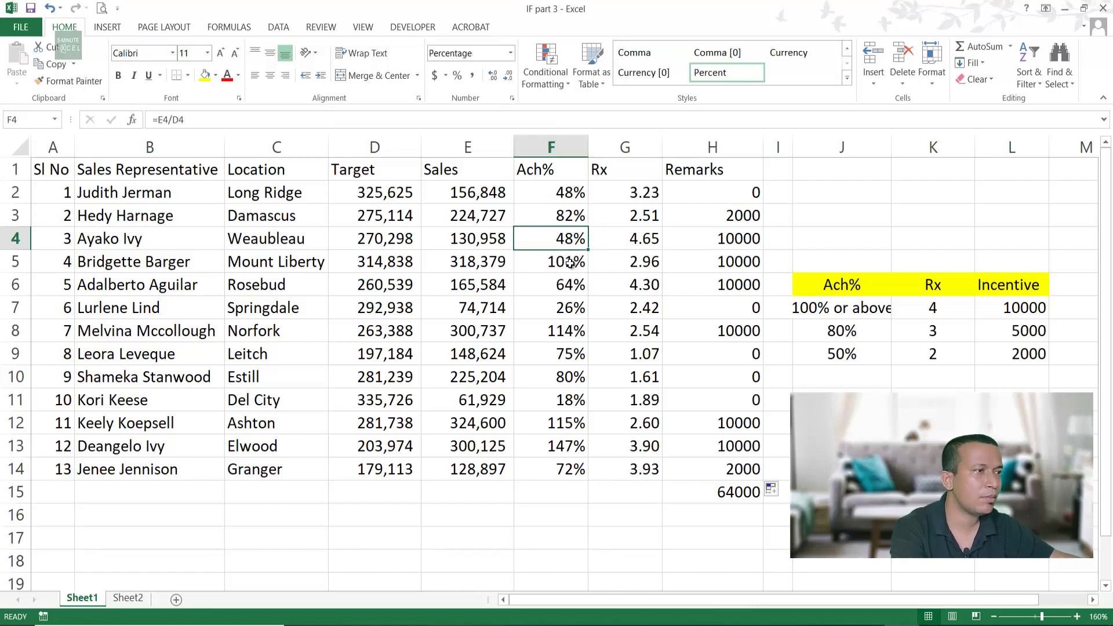
pyautogui.click(649, 262)
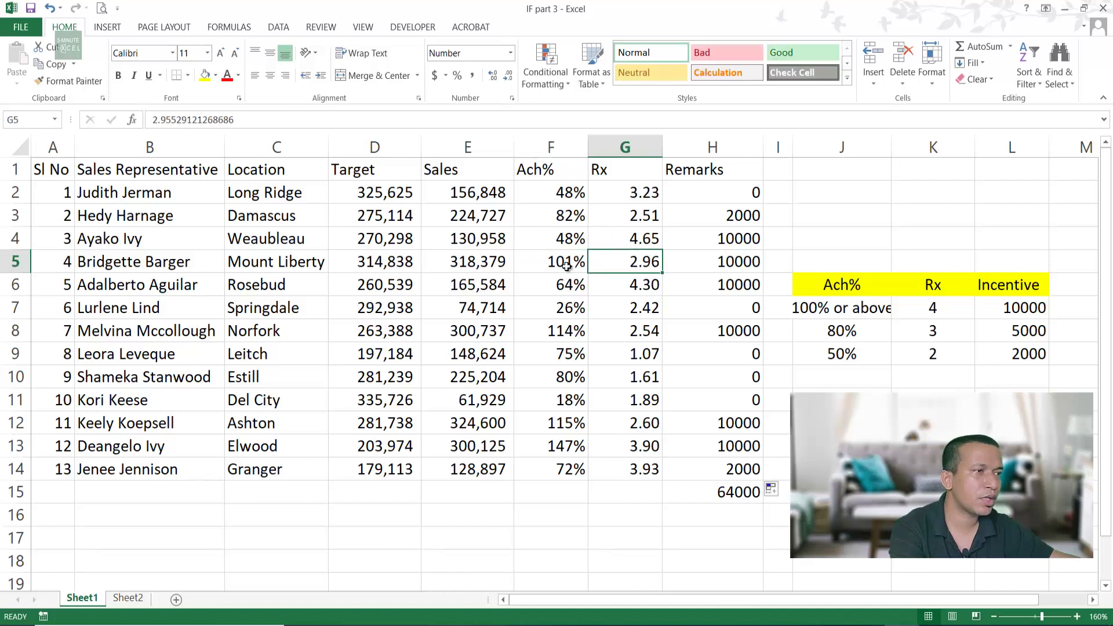
pyautogui.click(566, 265)
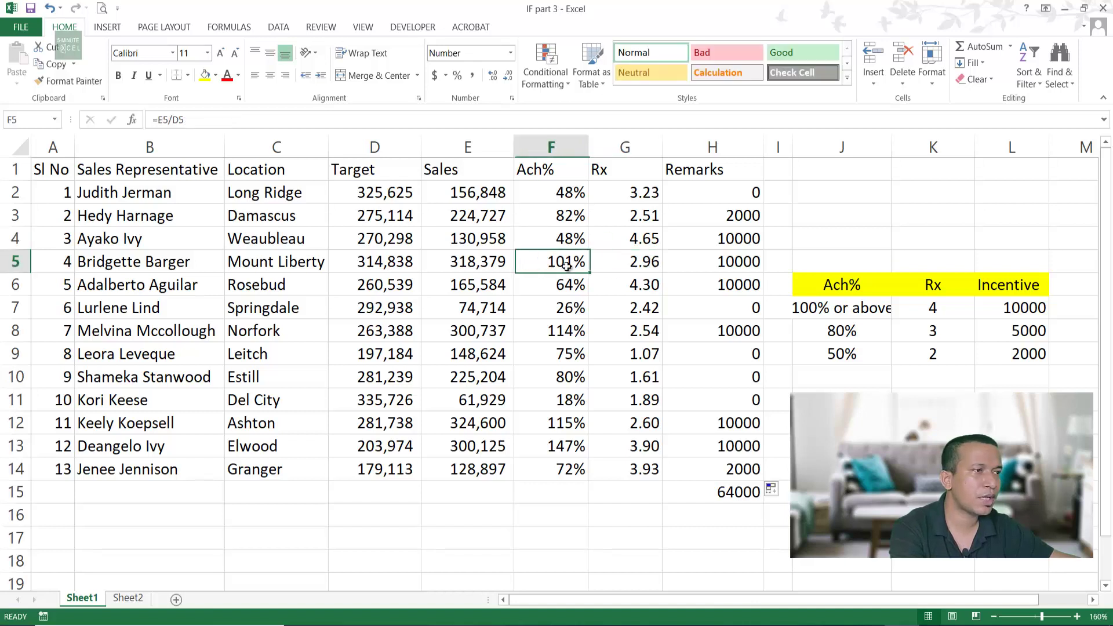
pyautogui.click(721, 262)
pyautogui.moveTo(817, 310); pyautogui.dragTo(1025, 296)
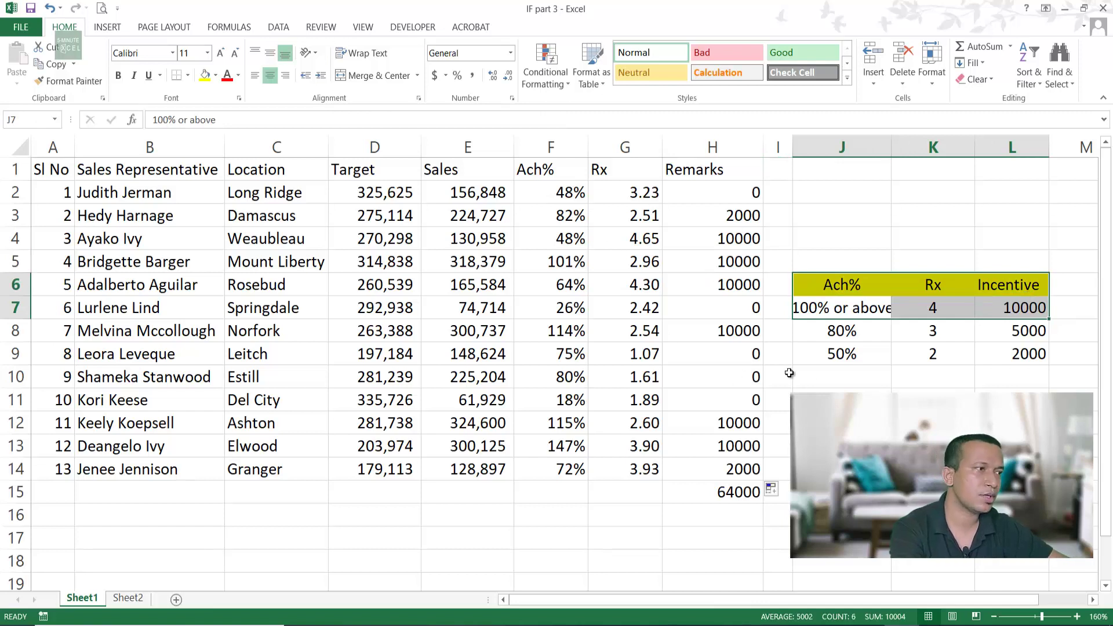
pyautogui.moveTo(841, 328); pyautogui.dragTo(946, 355)
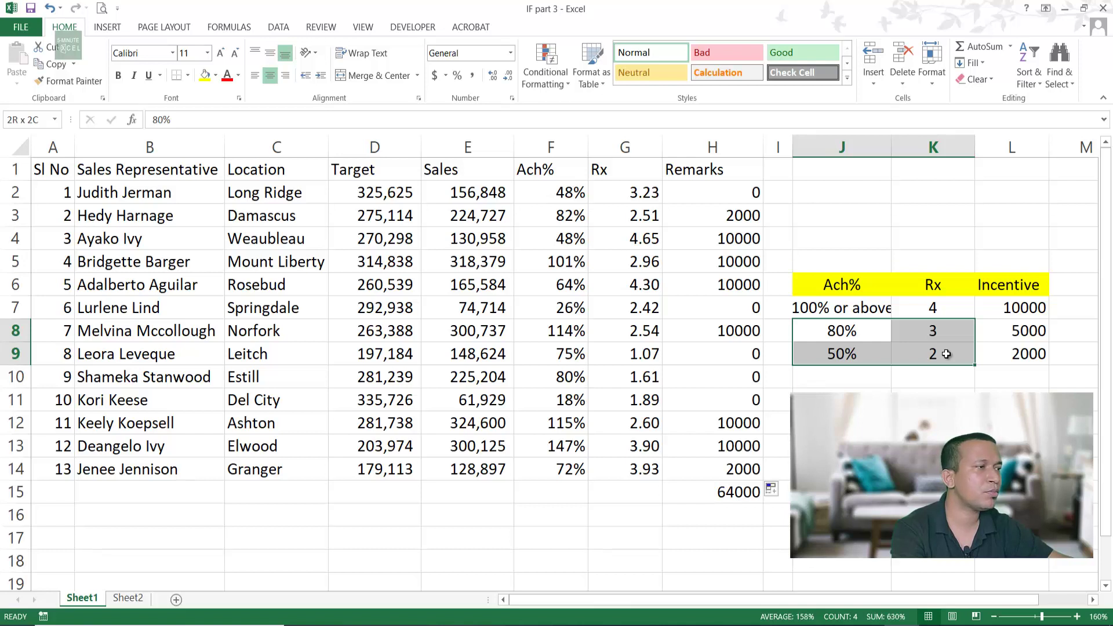
pyautogui.click(1007, 330)
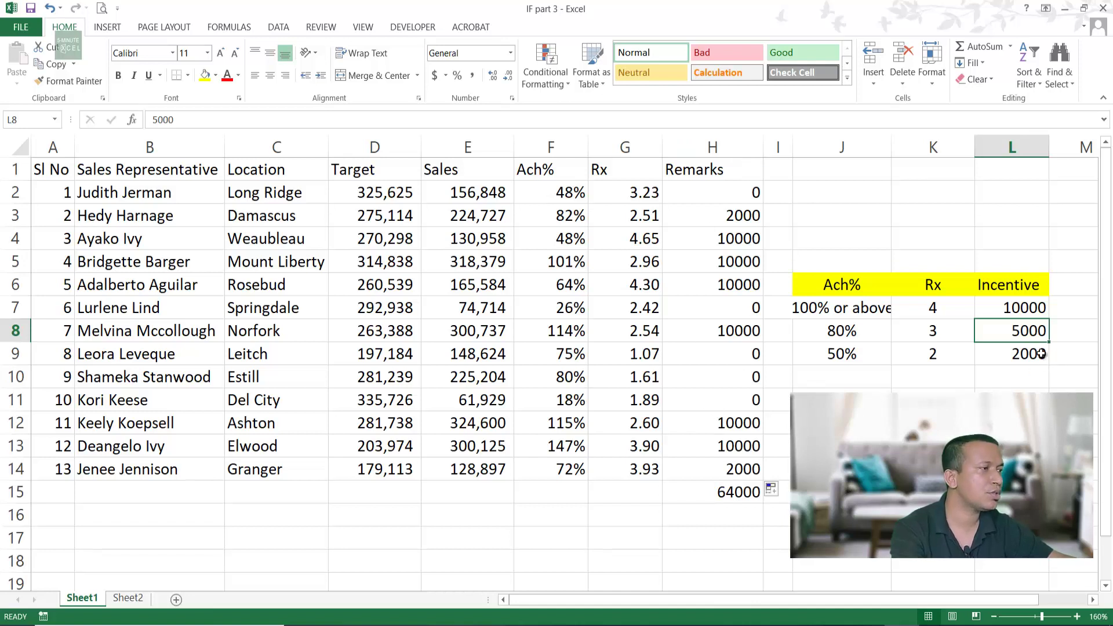
pyautogui.moveTo(1042, 354); pyautogui.dragTo(848, 345)
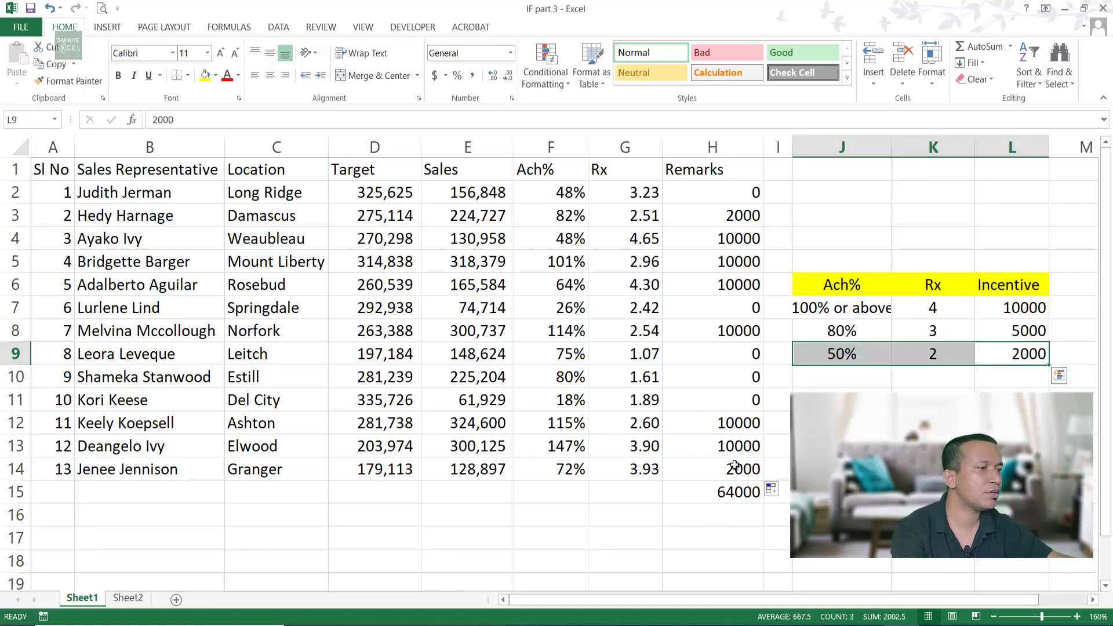
pyautogui.click(568, 464)
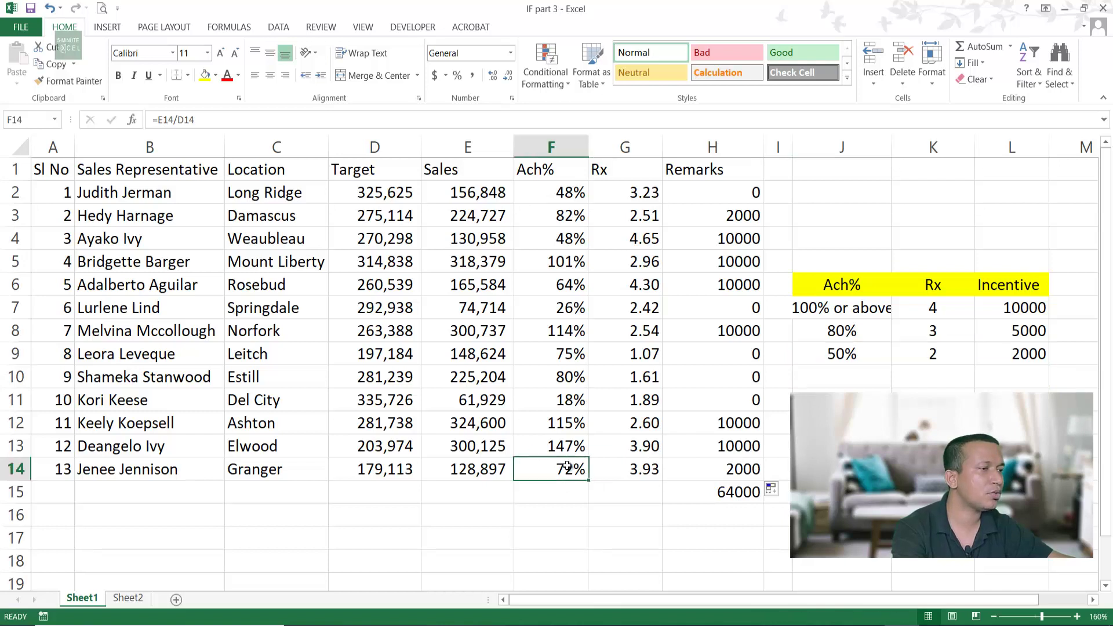
pyautogui.click(642, 466)
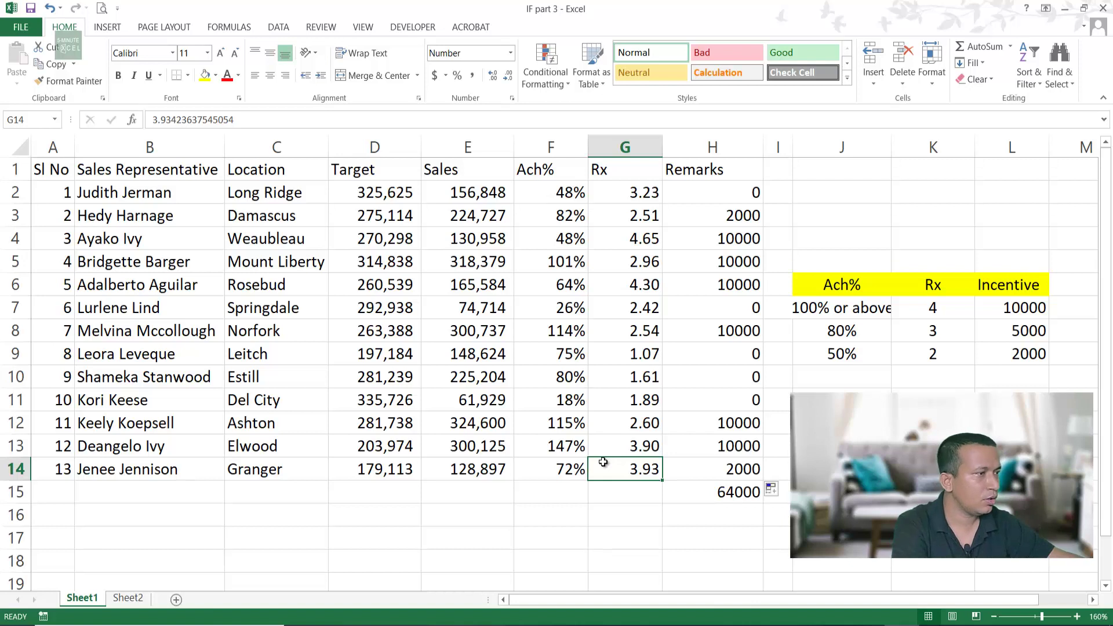
pyautogui.click(847, 329)
pyautogui.click(839, 355)
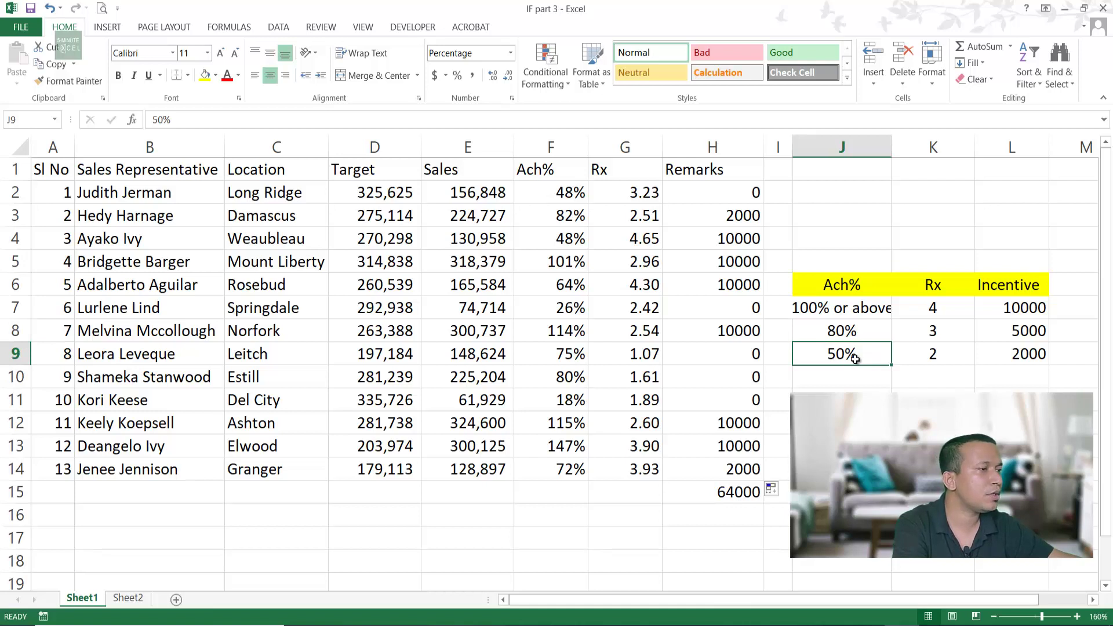
pyautogui.click(929, 355)
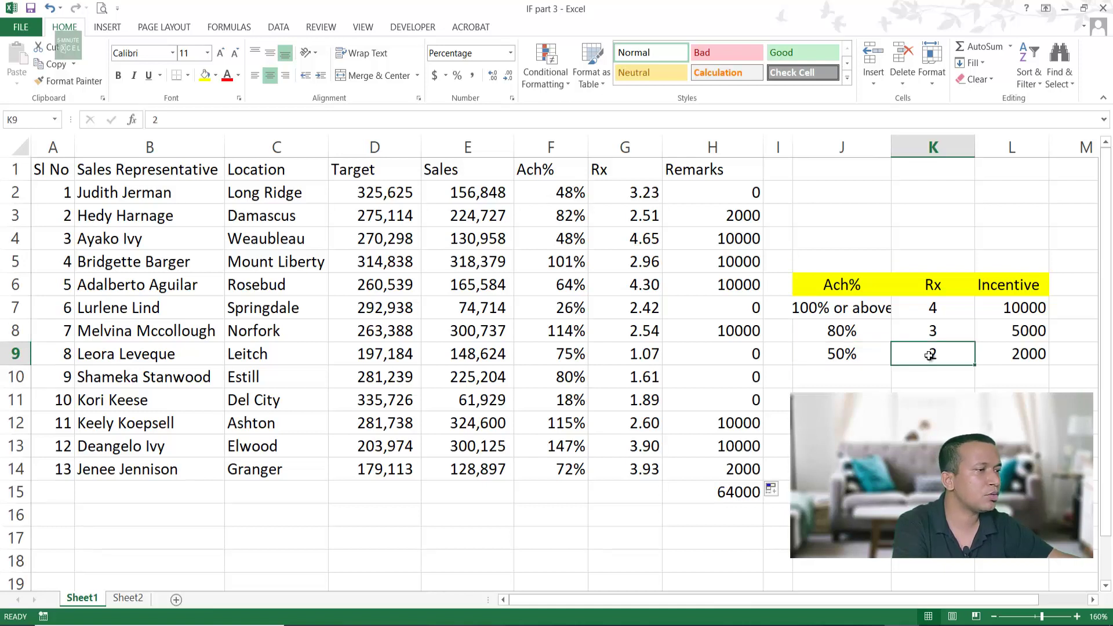
pyautogui.moveTo(575, 462); pyautogui.dragTo(704, 461)
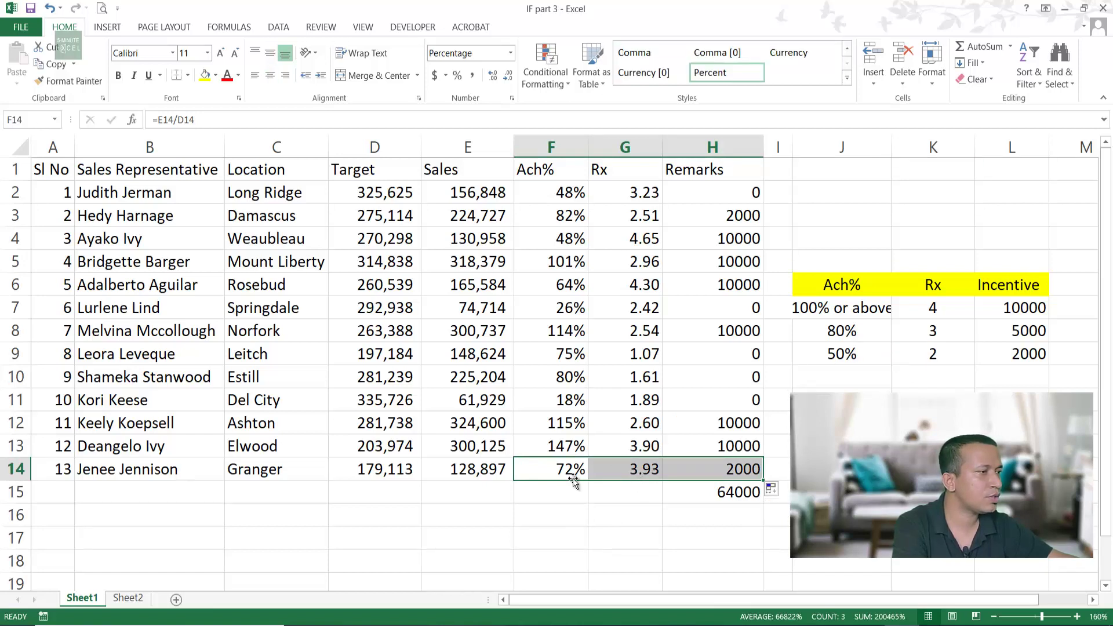
pyautogui.click(835, 330)
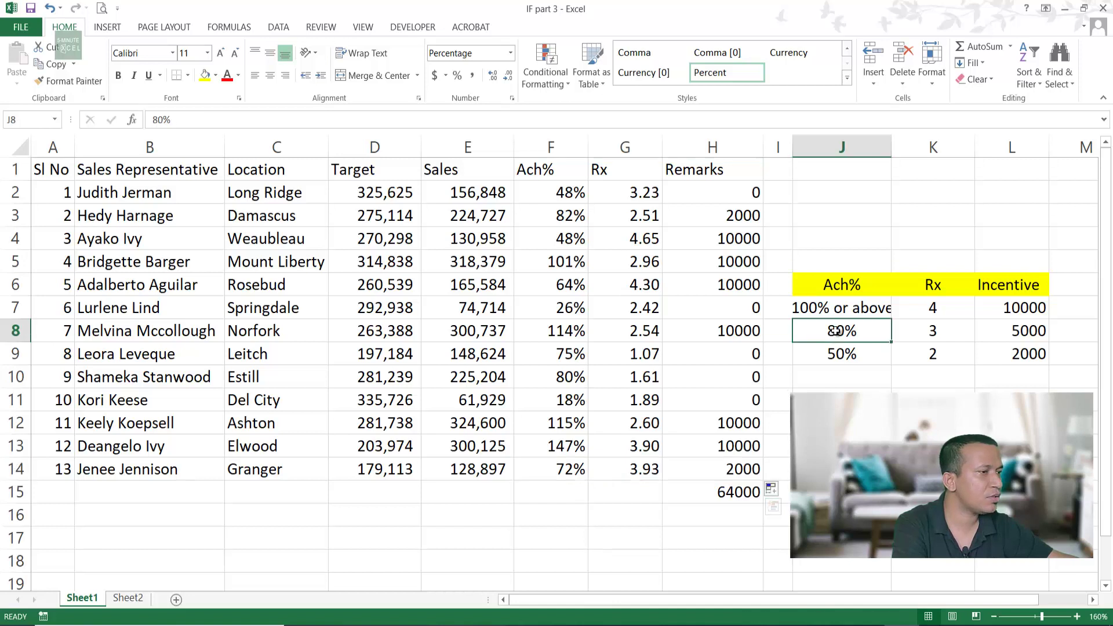
pyautogui.moveTo(834, 331); pyautogui.dragTo(1012, 331)
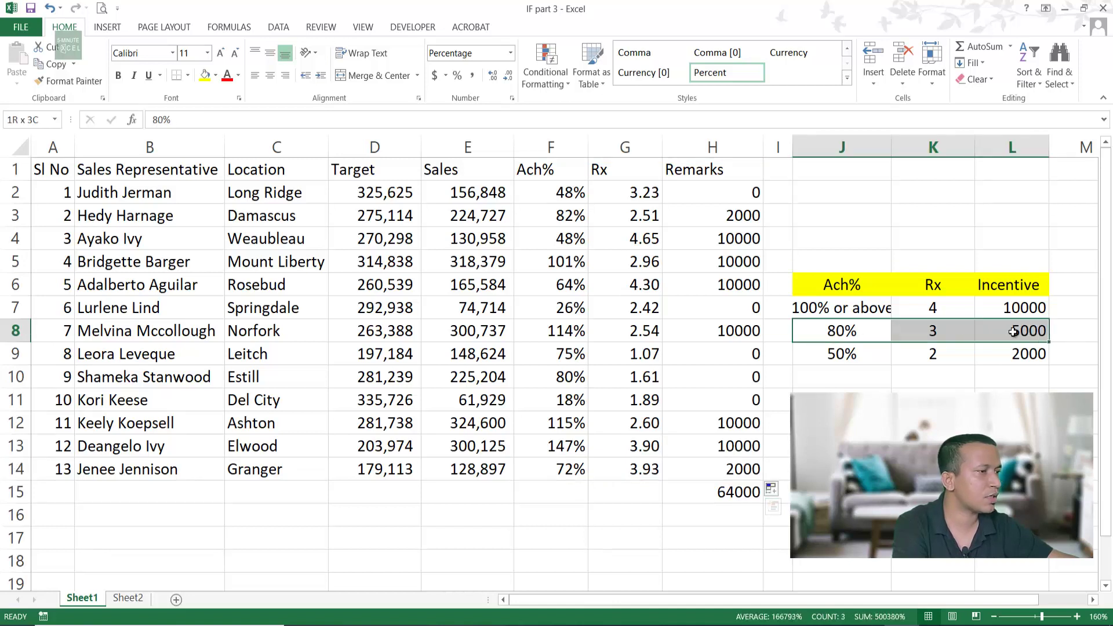
pyautogui.click(1011, 491)
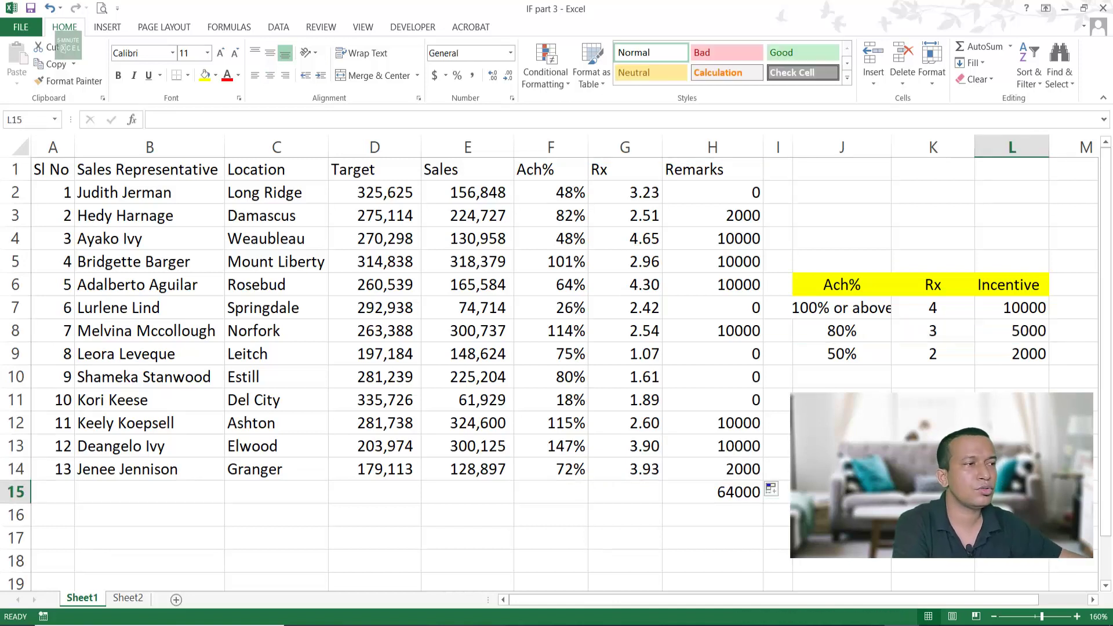